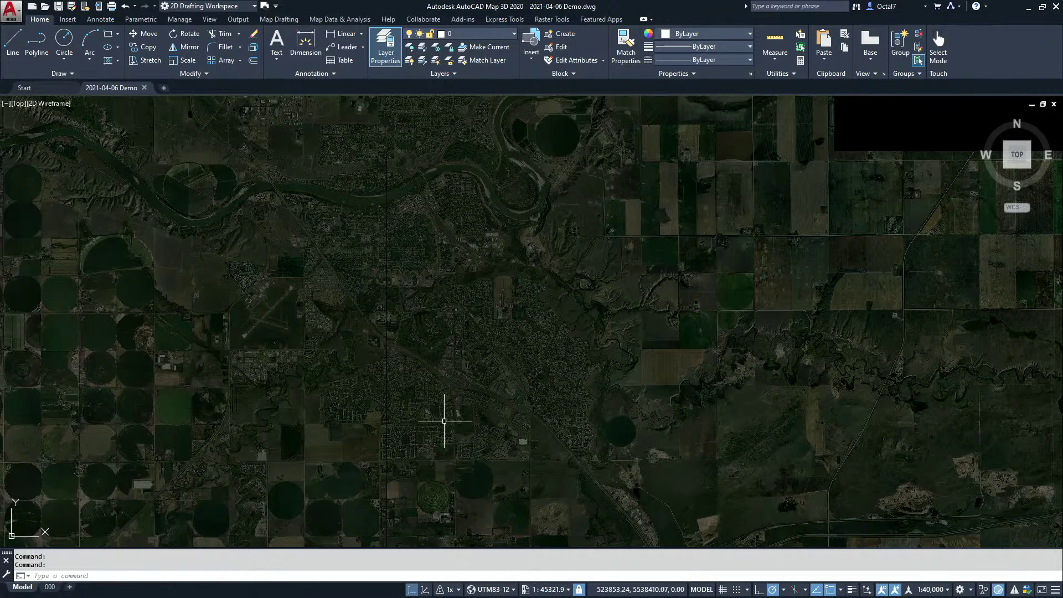
Turn object snap off and query the latitude and longitude of a point inside the river bend with GEOPOINT, enlarging the command history to read it
{"action": "key", "text": "F3"}
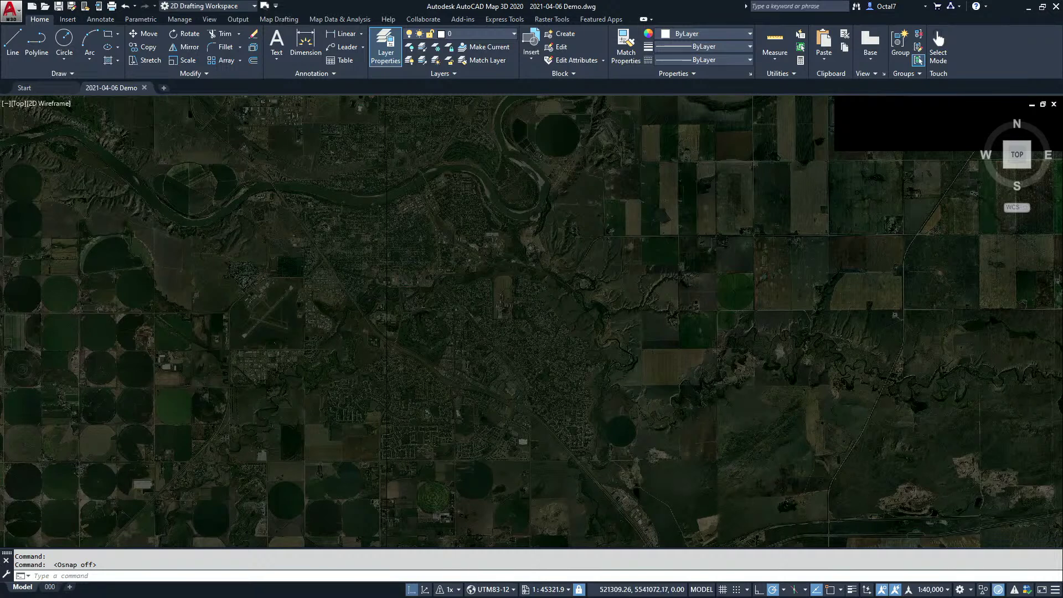
{"action": "scroll", "coordinate": [321, 288], "scroll_direction": "up", "scroll_amount": 4}
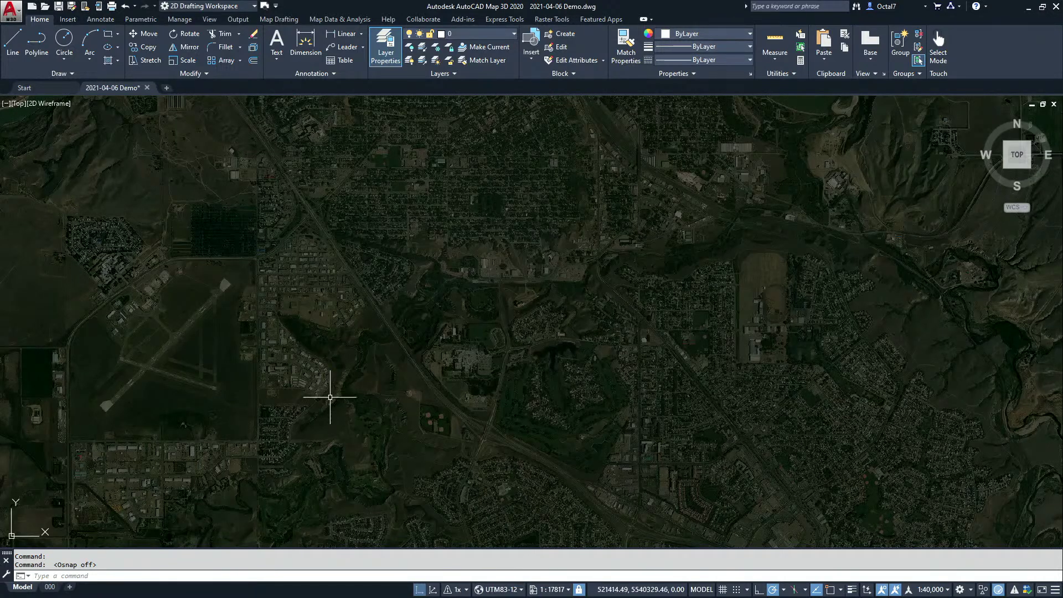
{"action": "type", "text": "GEOPOINT"}
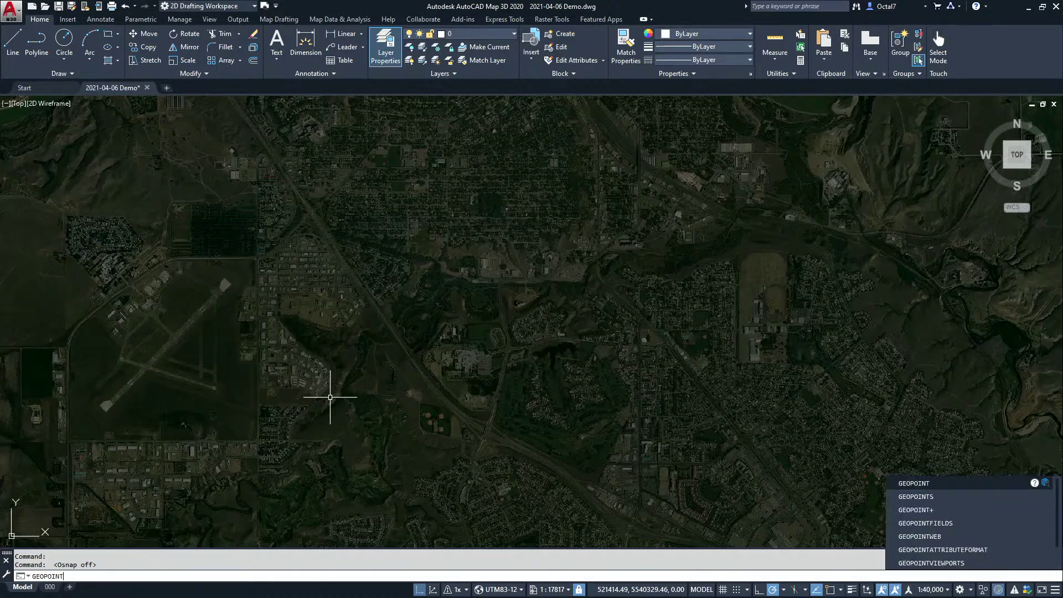
{"action": "key", "text": "Return"}
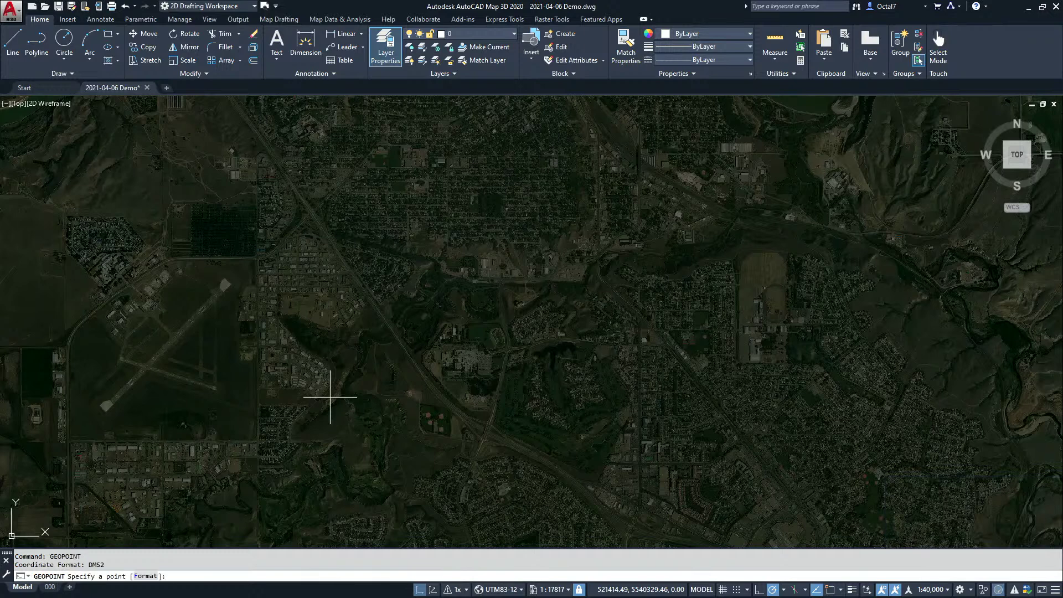
{"action": "left_click", "coordinate": [145, 576]}
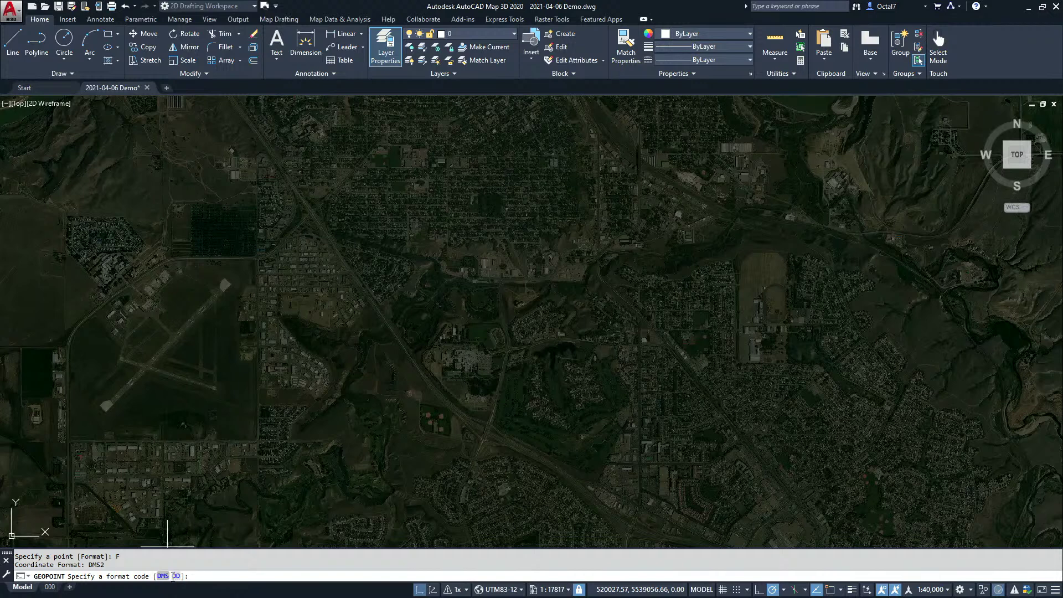
{"action": "key", "text": "Escape"}
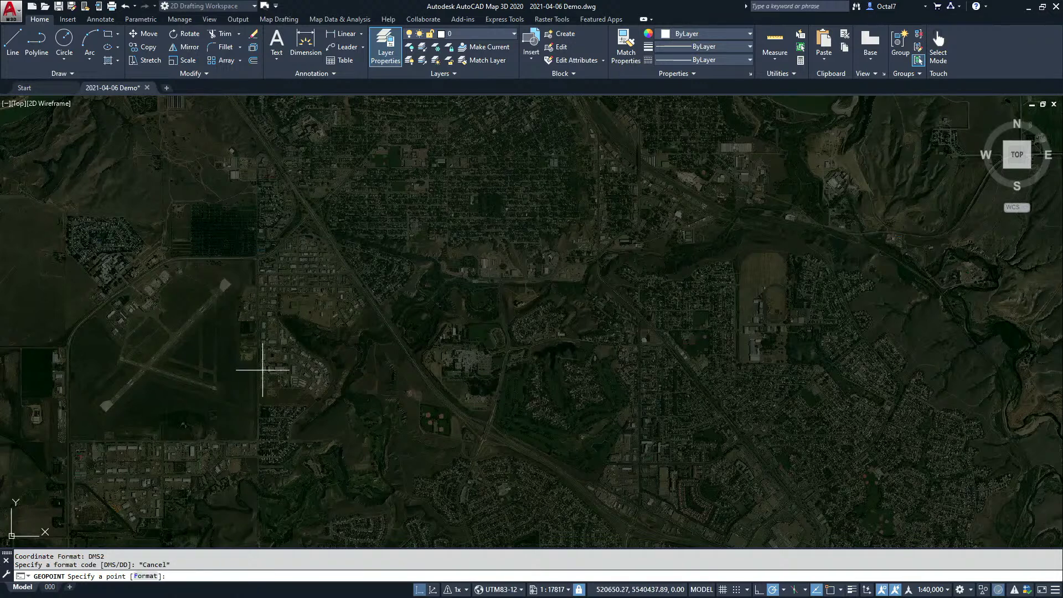
{"action": "middle_click_drag", "start_coordinate": [806, 268], "coordinate": [782, 407]}
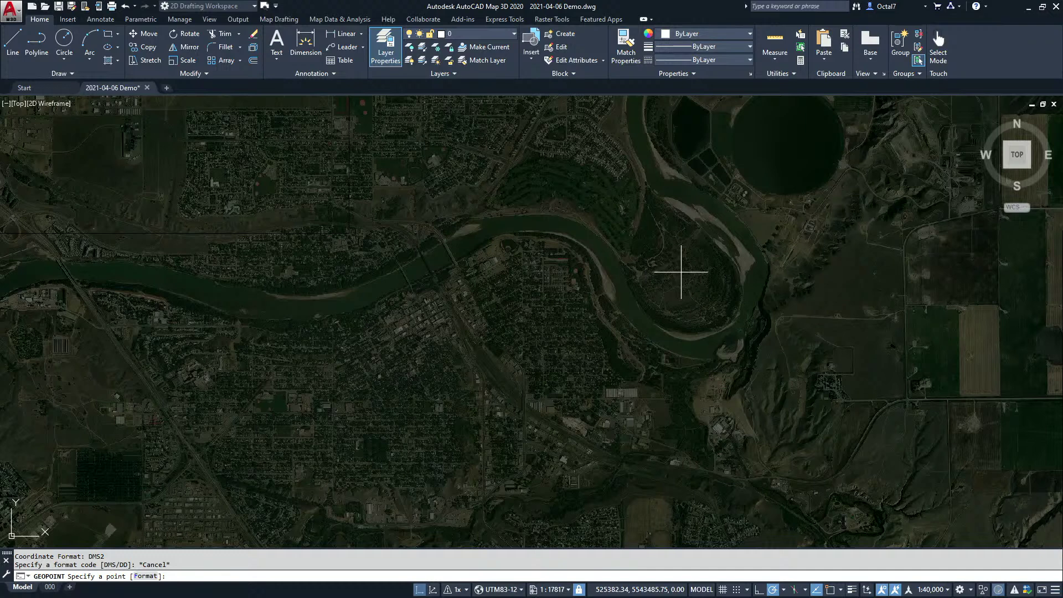
{"action": "left_click", "coordinate": [680, 272]}
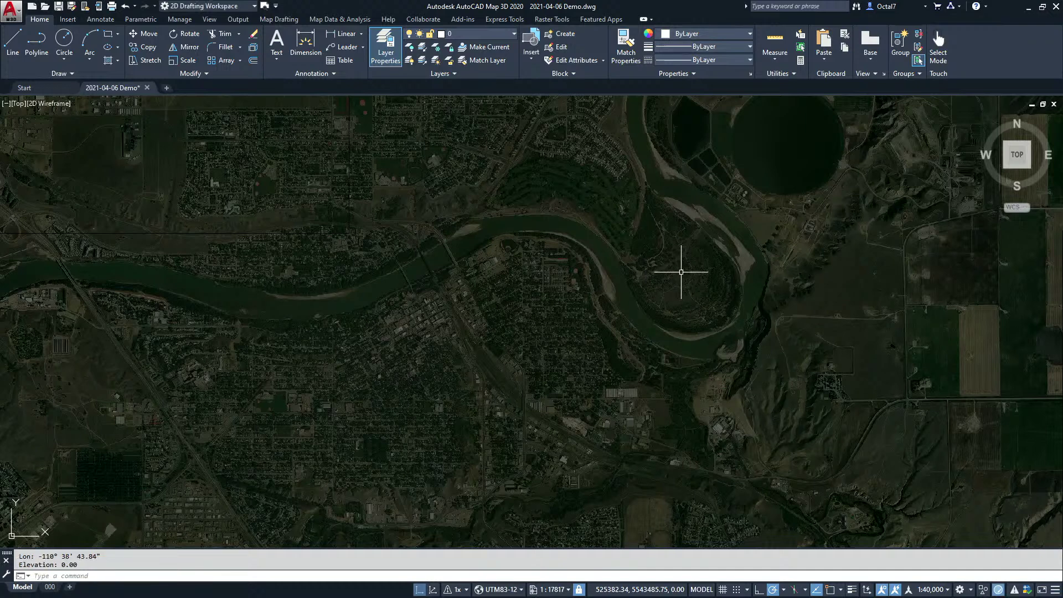
{"action": "left_click_drag", "start_coordinate": [126, 549], "coordinate": [145, 532]}
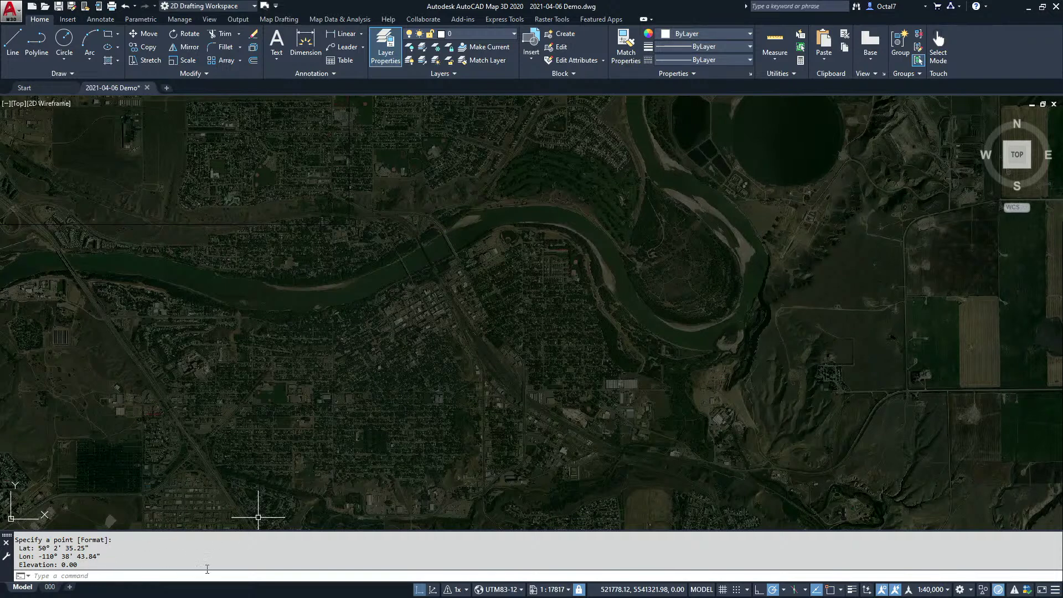
Run GEOPOINT again with the coordinate format set to dd6 and query a point inside the river bend
{"action": "key", "text": "Return"}
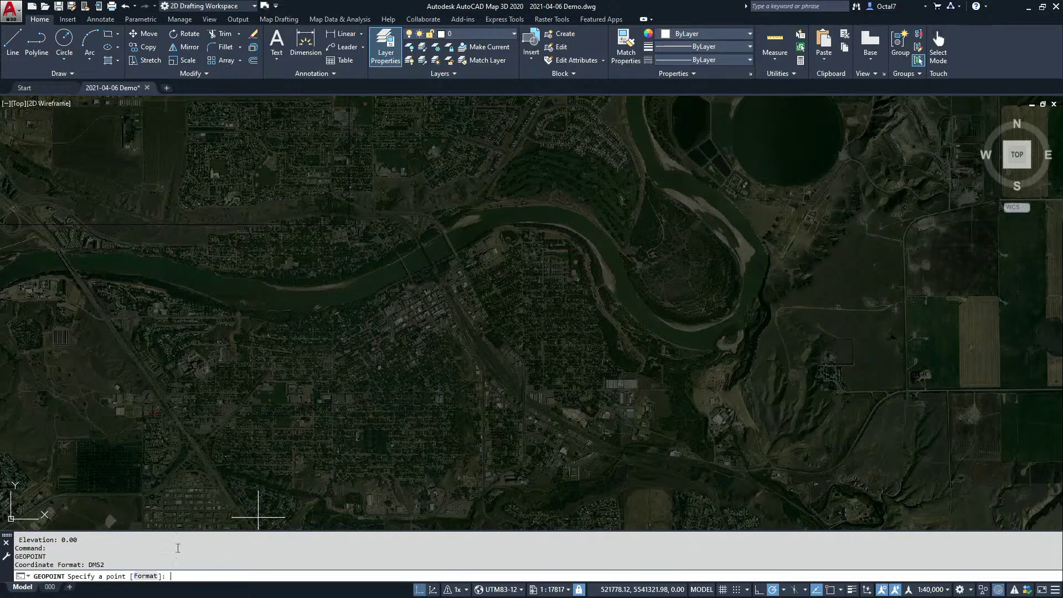
{"action": "left_click", "coordinate": [148, 574]}
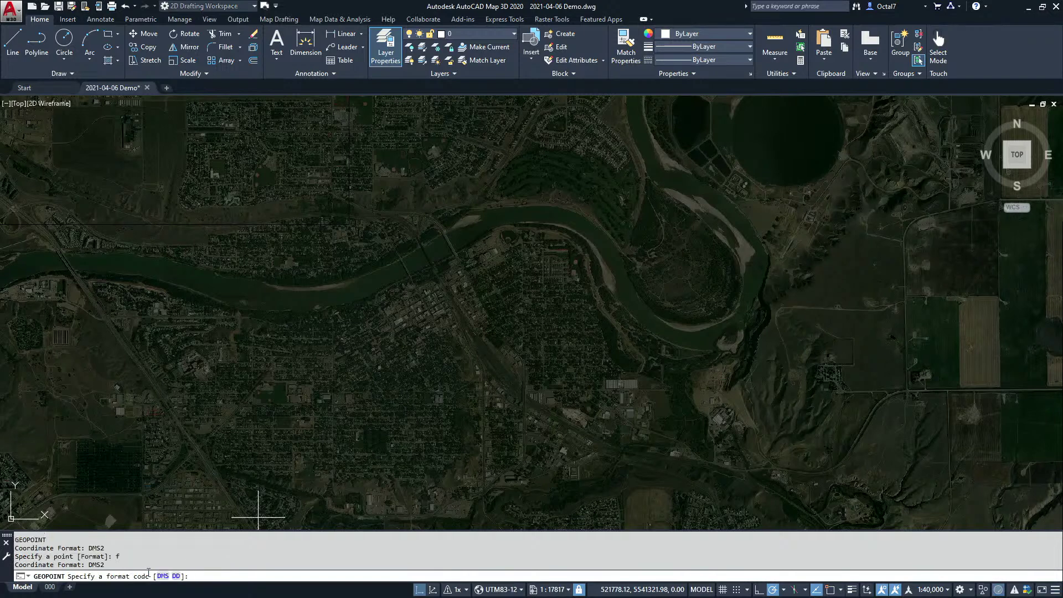
{"action": "type", "text": "dd6"}
{"action": "key", "text": "Return"}
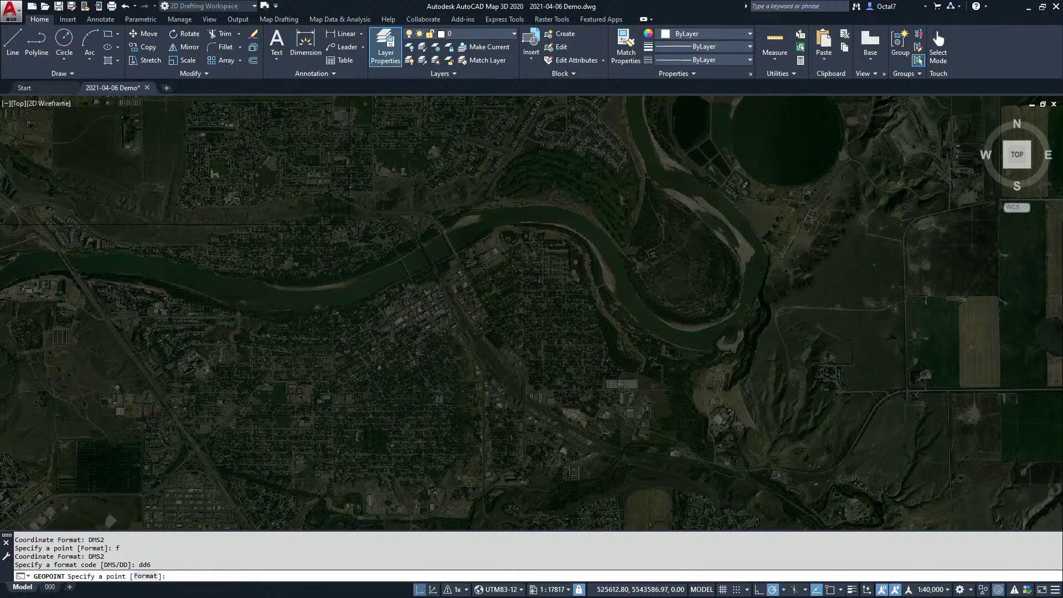
{"action": "scroll", "coordinate": [686, 243], "scroll_direction": "up", "scroll_amount": 5}
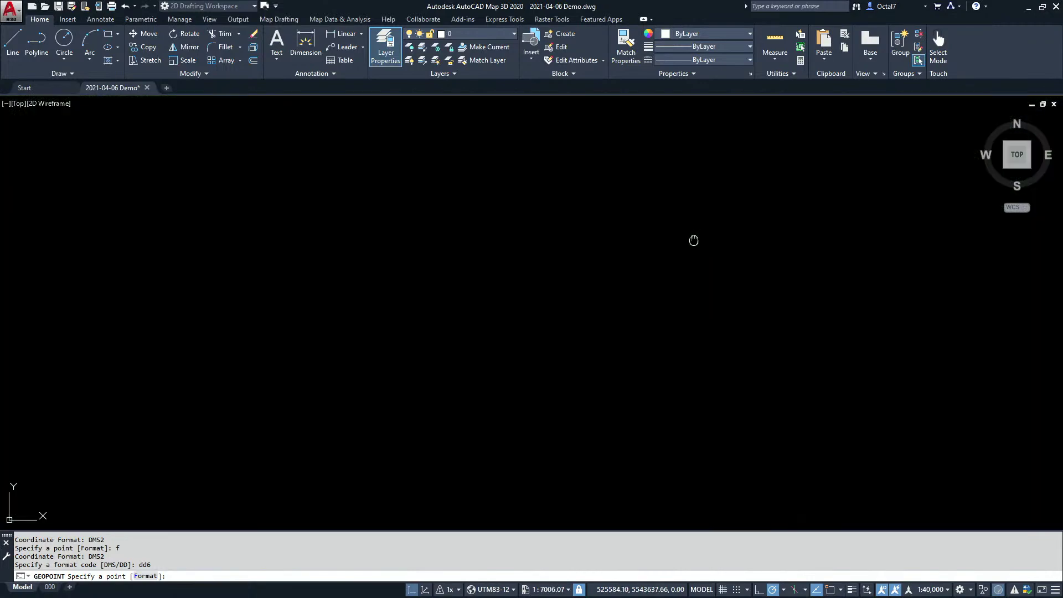
{"action": "middle_click_drag", "start_coordinate": [693, 240], "coordinate": [672, 271]}
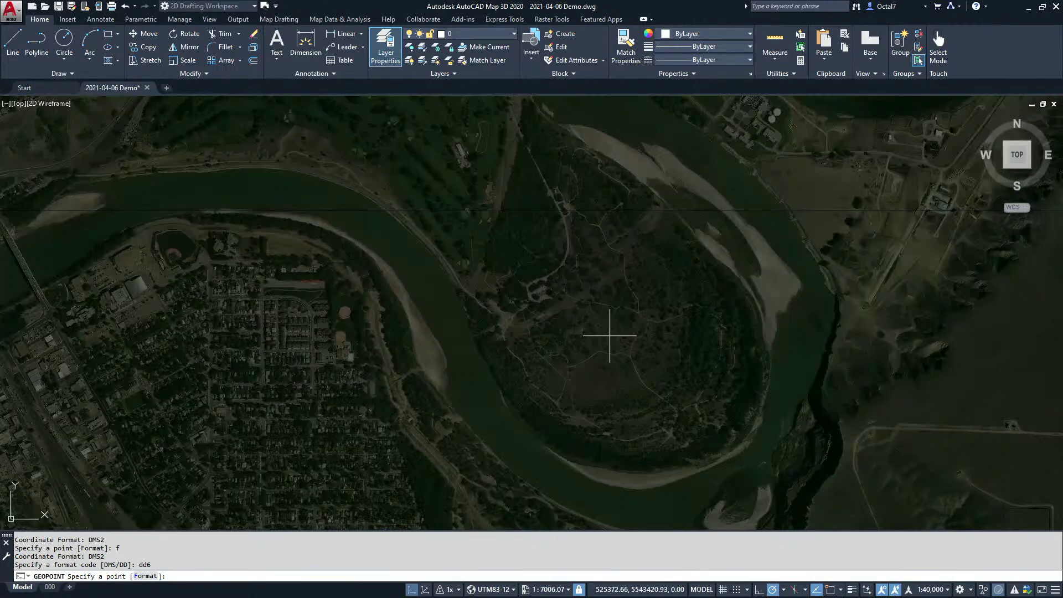
{"action": "left_click", "coordinate": [609, 335]}
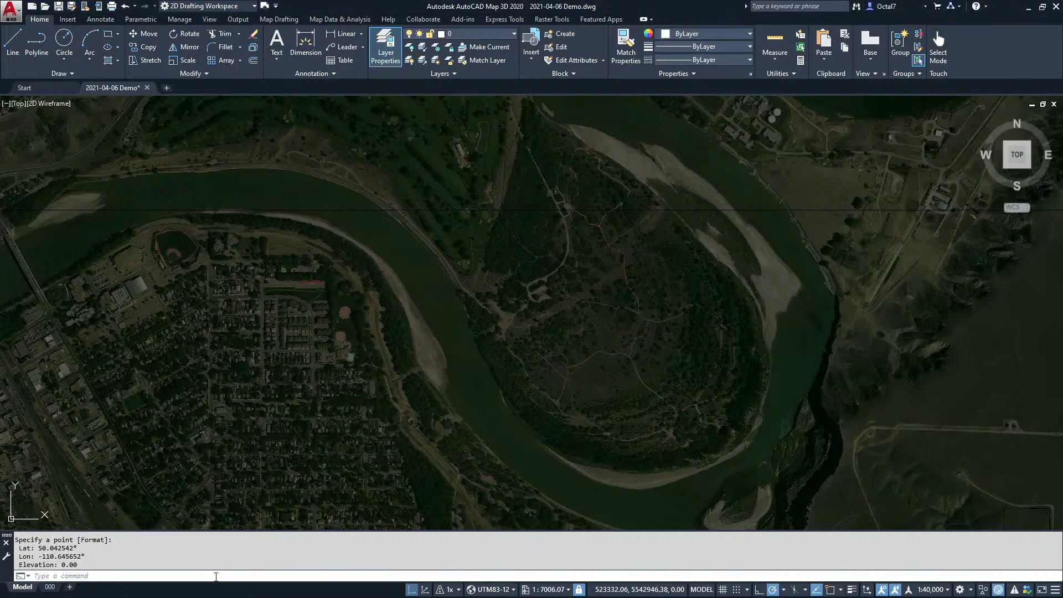
Examine the OpLat and OpLng custom properties of the drawing with DWGPROPS, then close them without changes
{"action": "type", "text": "D"}
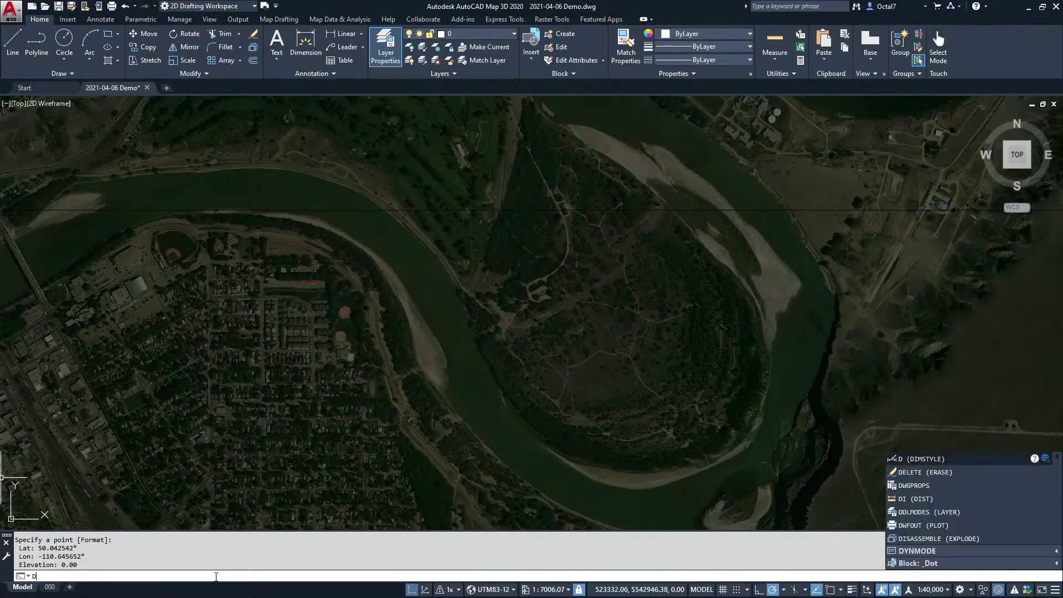
{"action": "type", "text": "WG"}
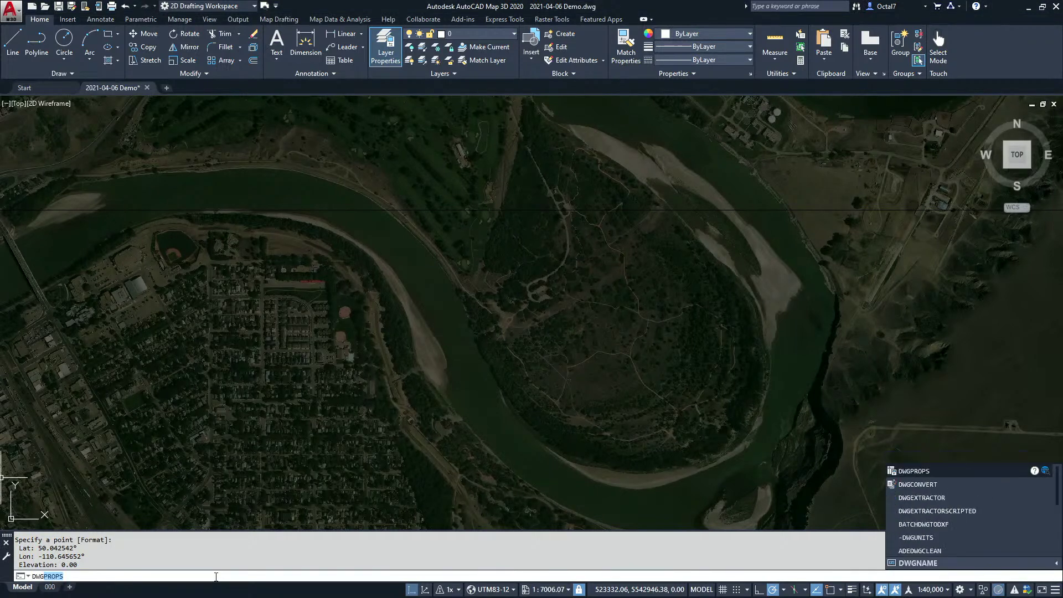
{"action": "key", "text": "Return"}
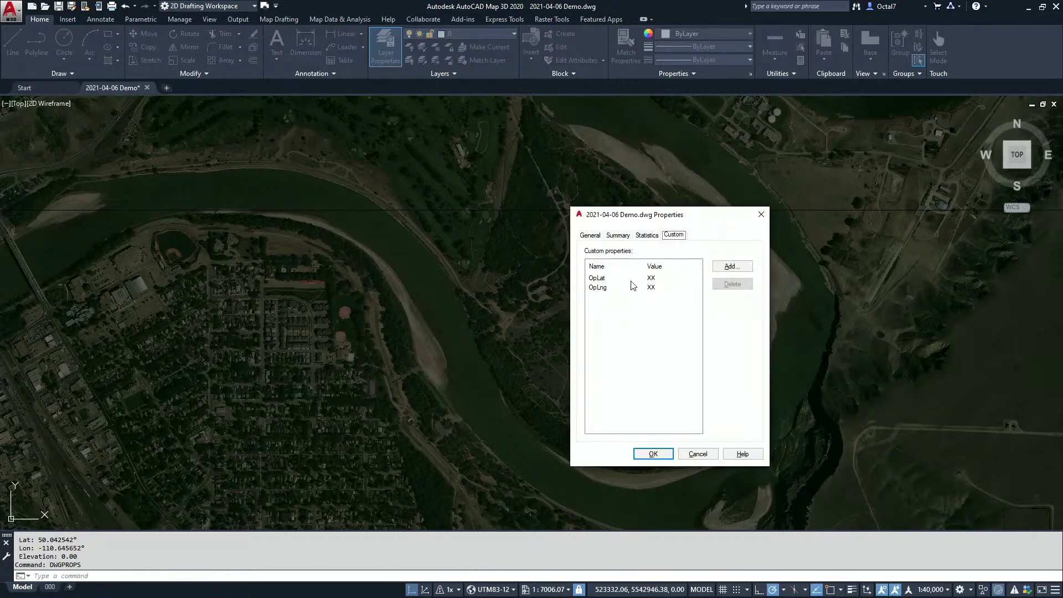
{"action": "left_click", "coordinate": [631, 278]}
{"action": "left_click_drag", "start_coordinate": [641, 218], "coordinate": [503, 181]}
{"action": "left_click", "coordinate": [496, 250]}
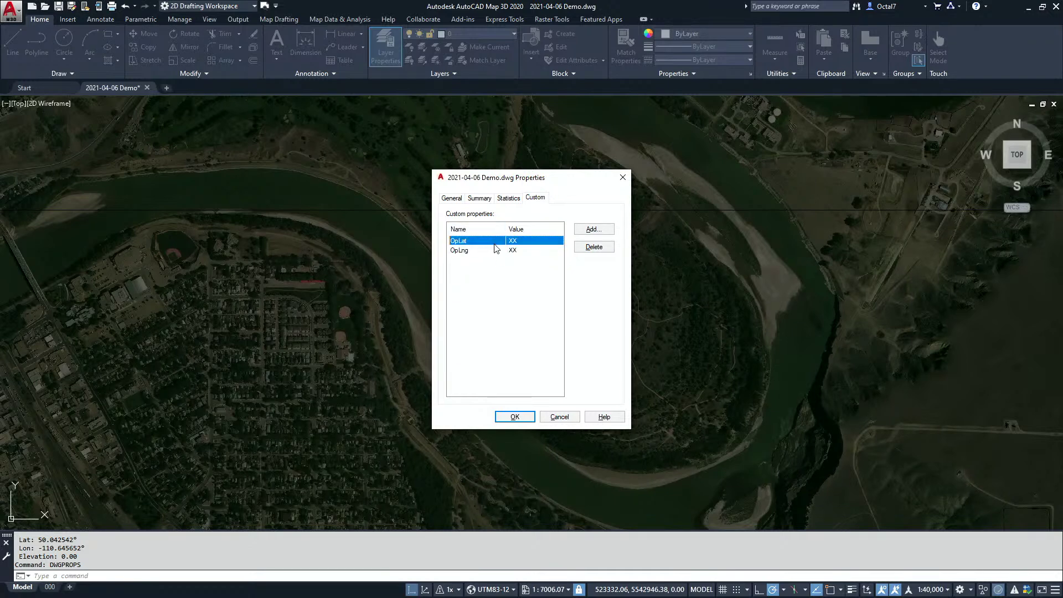
{"action": "left_click", "coordinate": [497, 250]}
{"action": "left_click", "coordinate": [499, 242]}
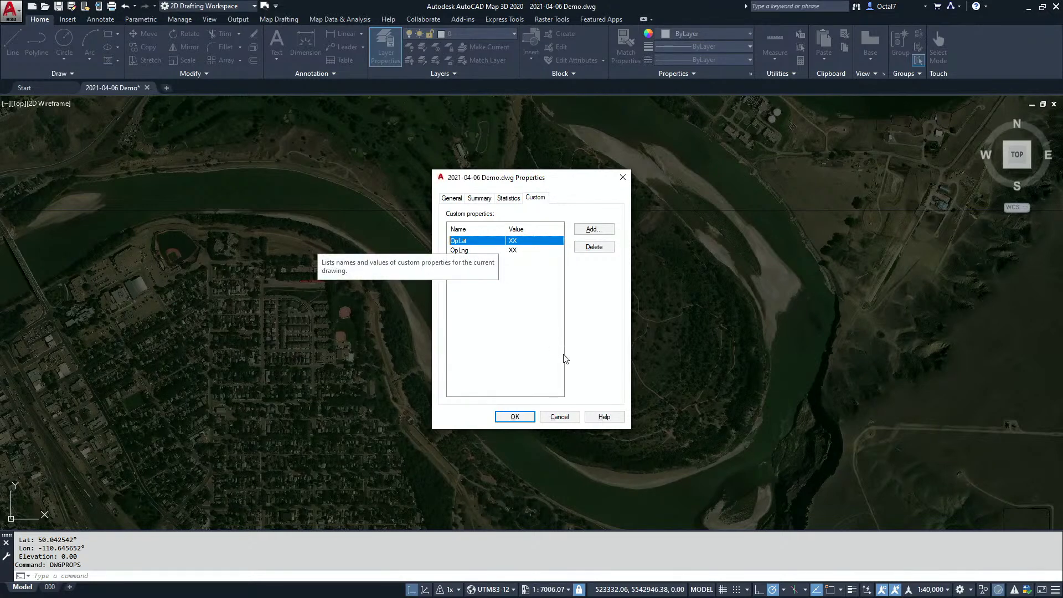
{"action": "left_click", "coordinate": [483, 251]}
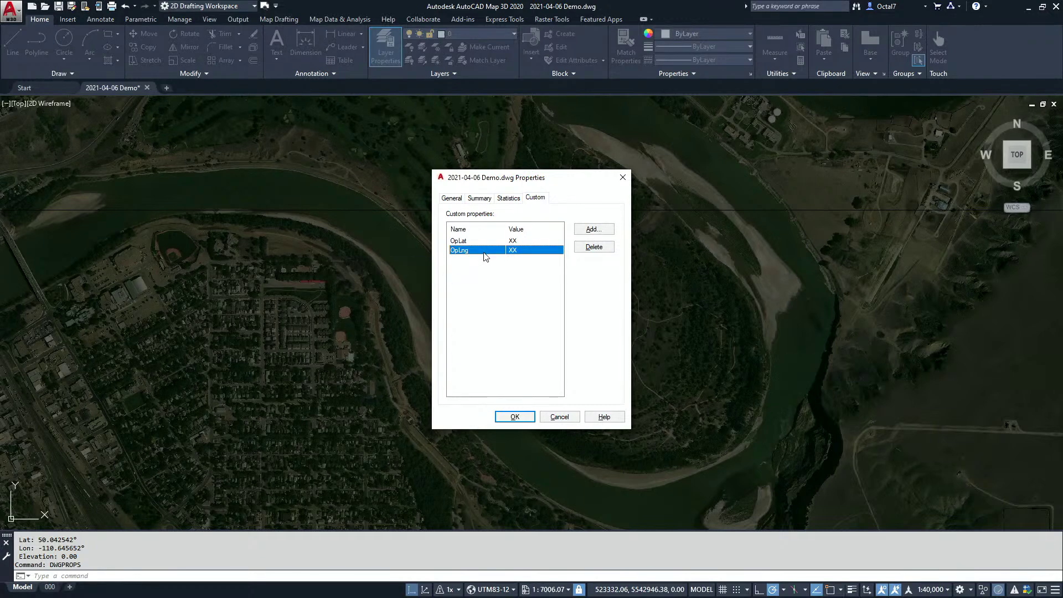
{"action": "left_click", "coordinate": [553, 419]}
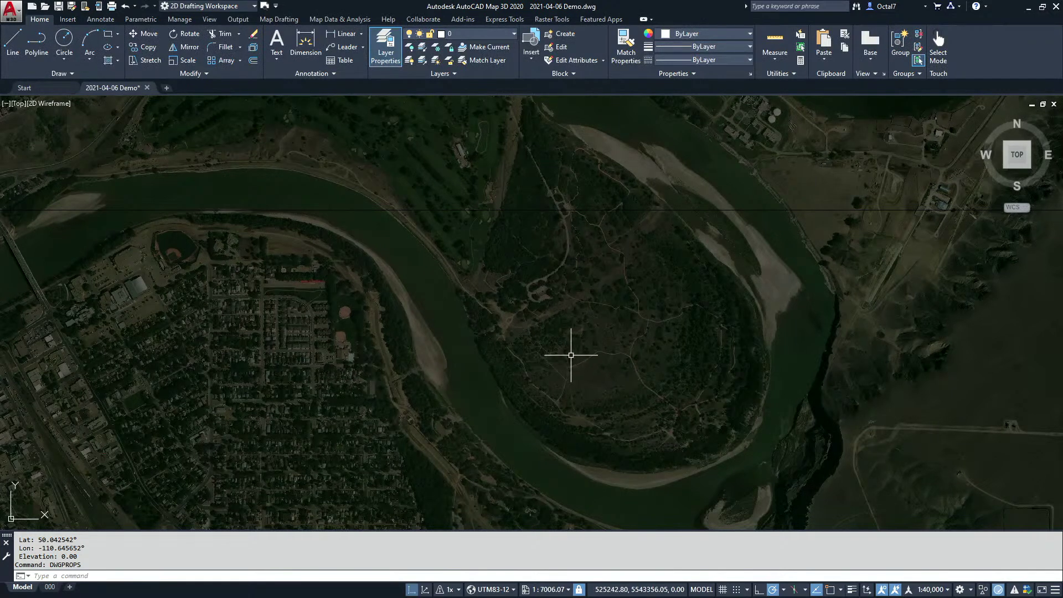
Run GEOPOINT+ with the coordinate format dms2 and pick a point inside the river bend to update the latitude and longitude fields
{"action": "type", "text": "GEOPOINT"}
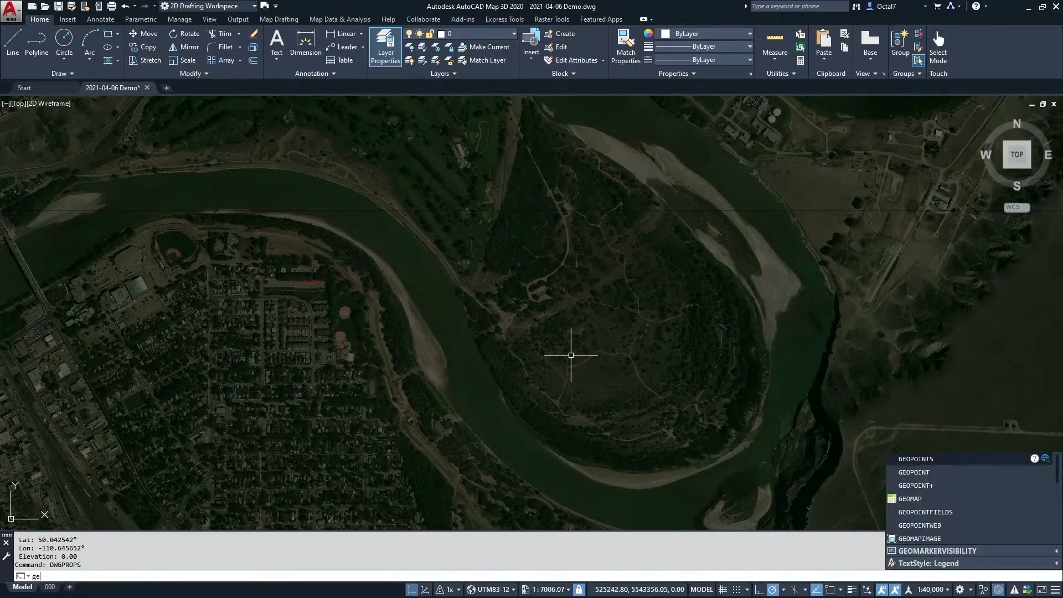
{"action": "type", "text": "+"}
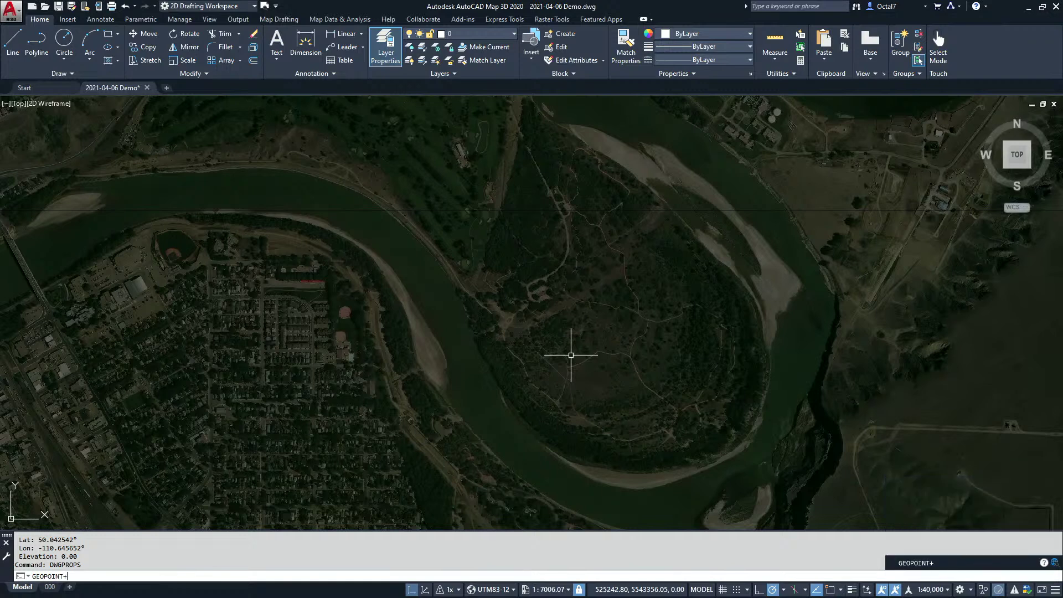
{"action": "key", "text": "Return"}
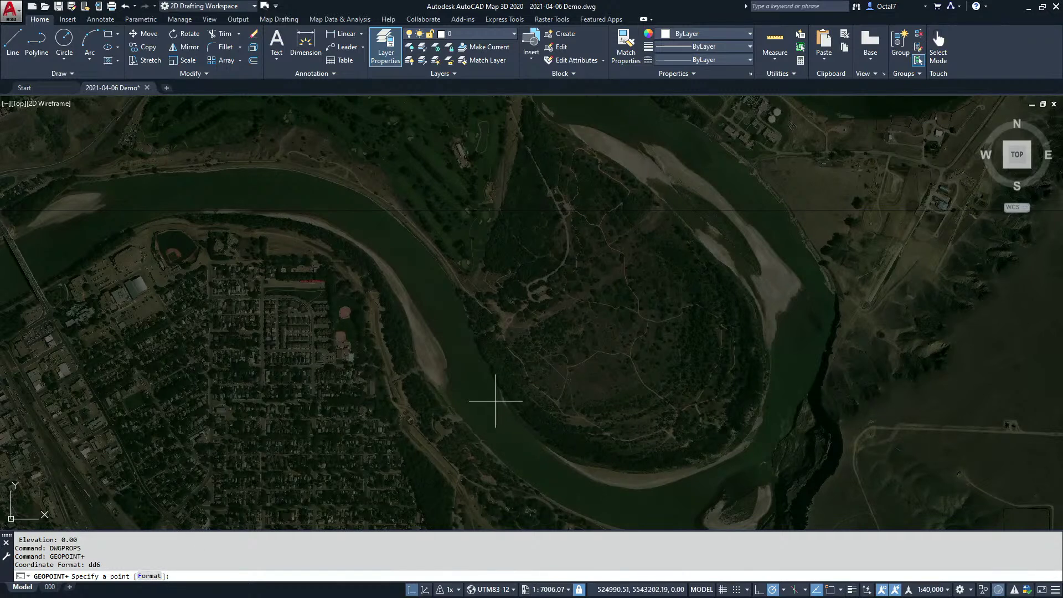
{"action": "key", "text": "Return"}
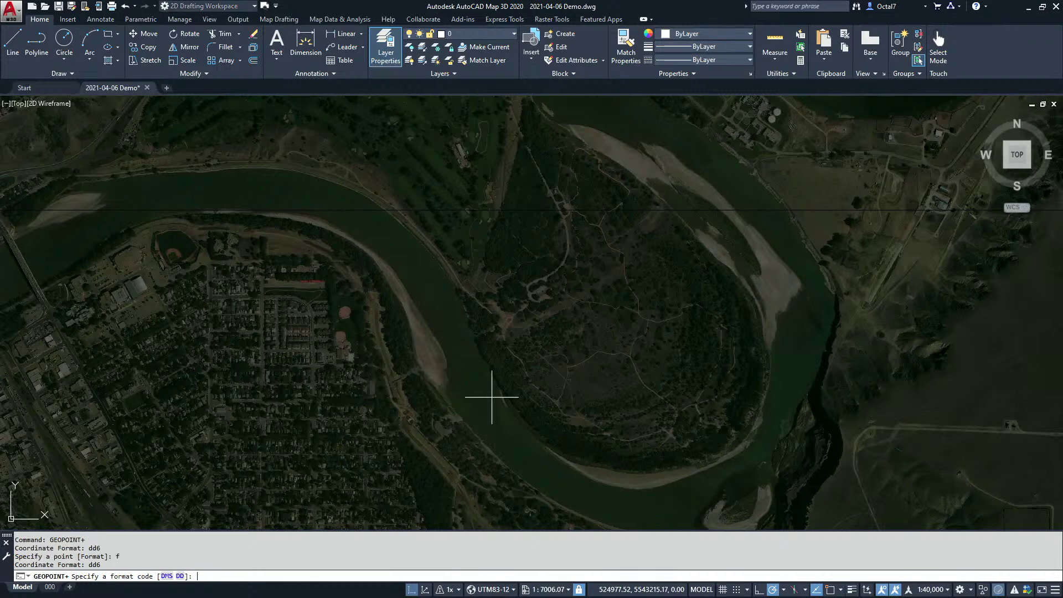
{"action": "type", "text": "mds2"}
{"action": "key", "text": "Return"}
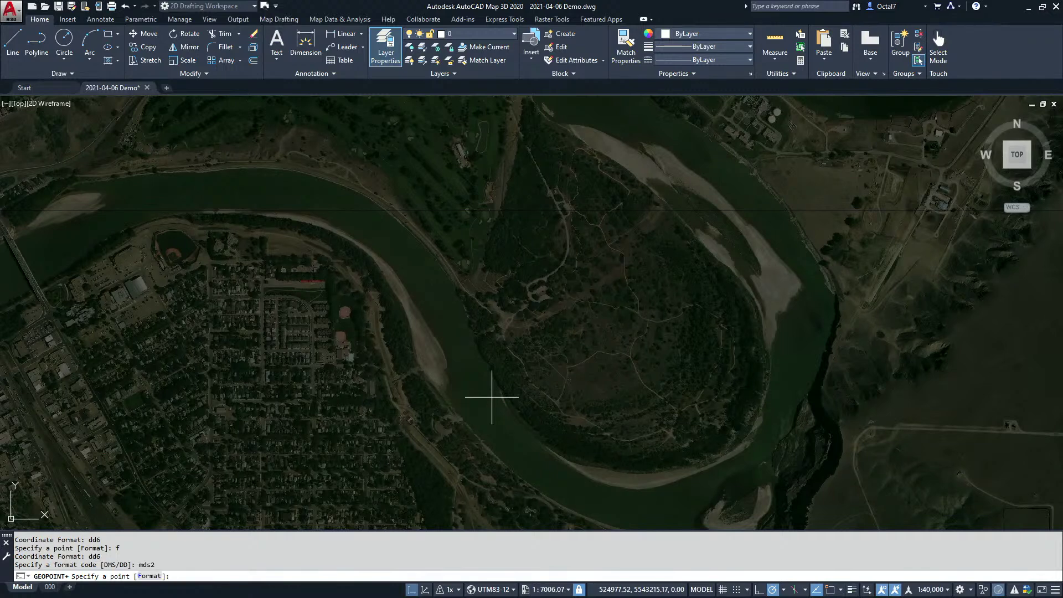
{"action": "key", "text": "Return"}
{"action": "type", "text": "dms2"}
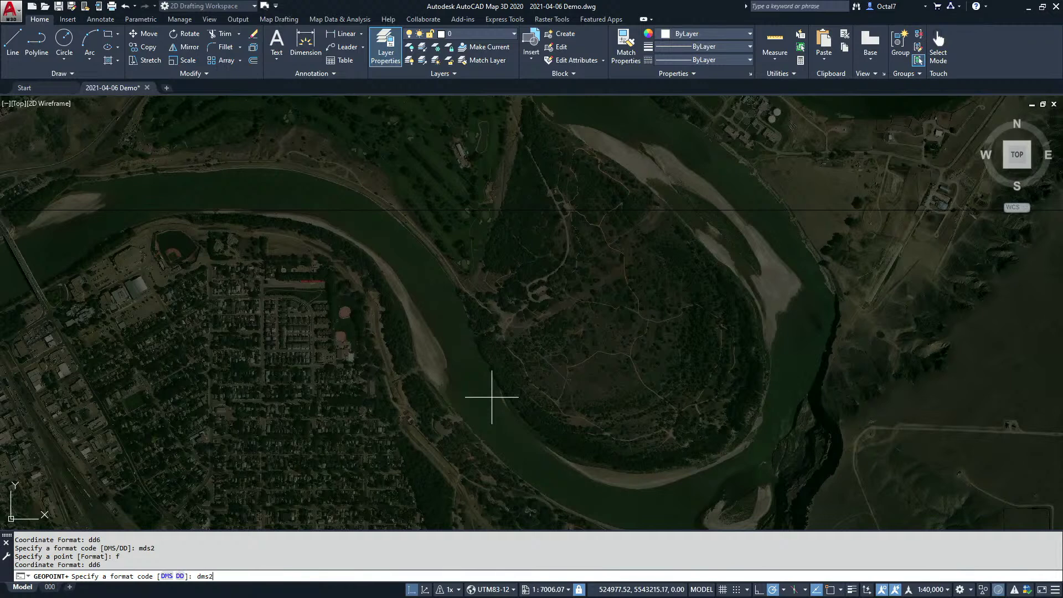
{"action": "key", "text": "Return"}
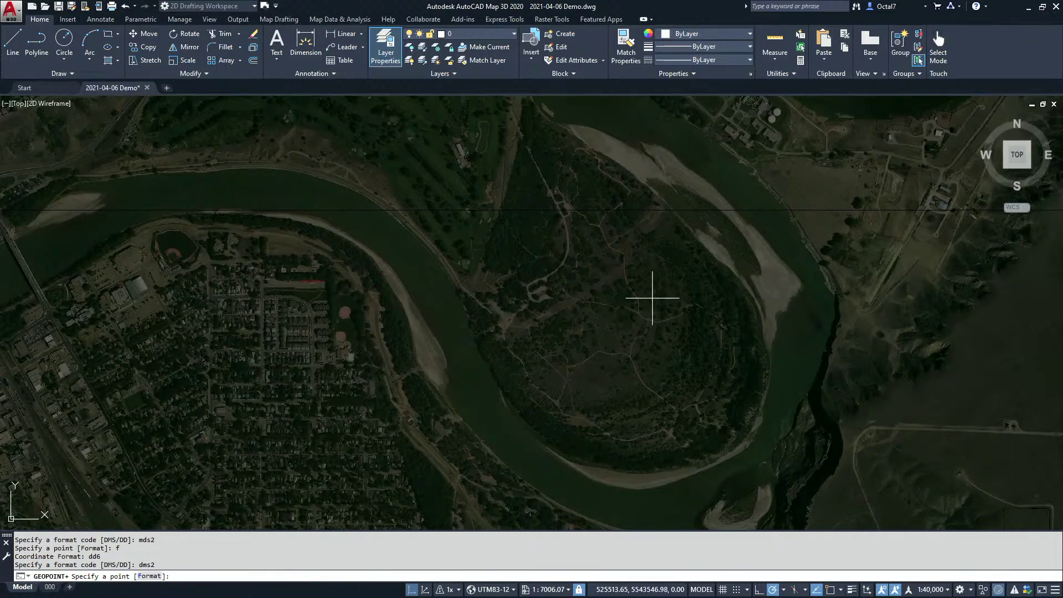
{"action": "left_click", "coordinate": [607, 325]}
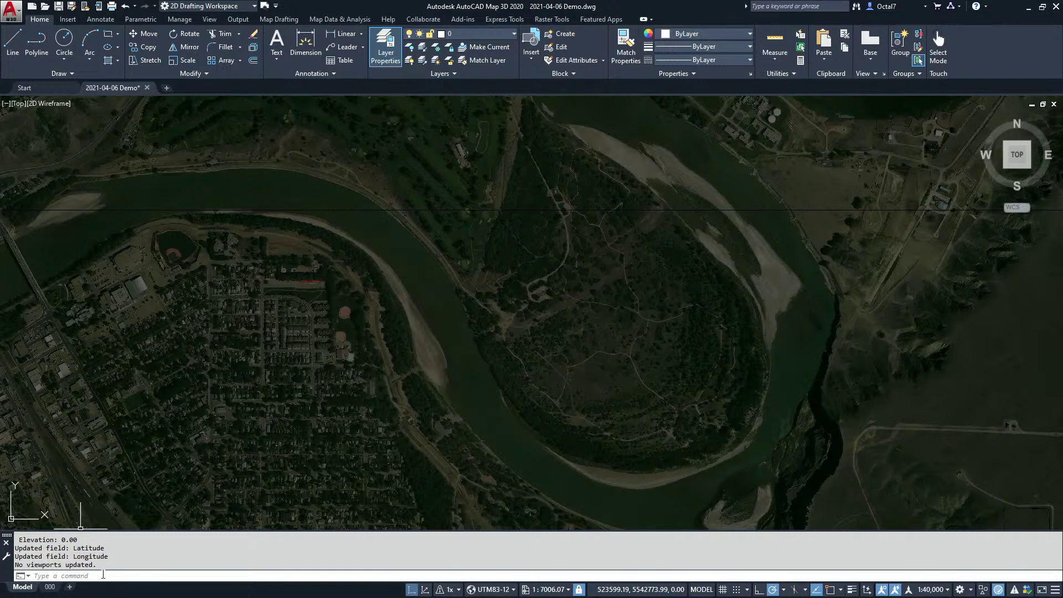
Review the viewport update message and check the OpLat and OpLng values in the drawing's custom properties with DWGPROPS
{"action": "left_click_drag", "start_coordinate": [97, 564], "coordinate": [18, 564]}
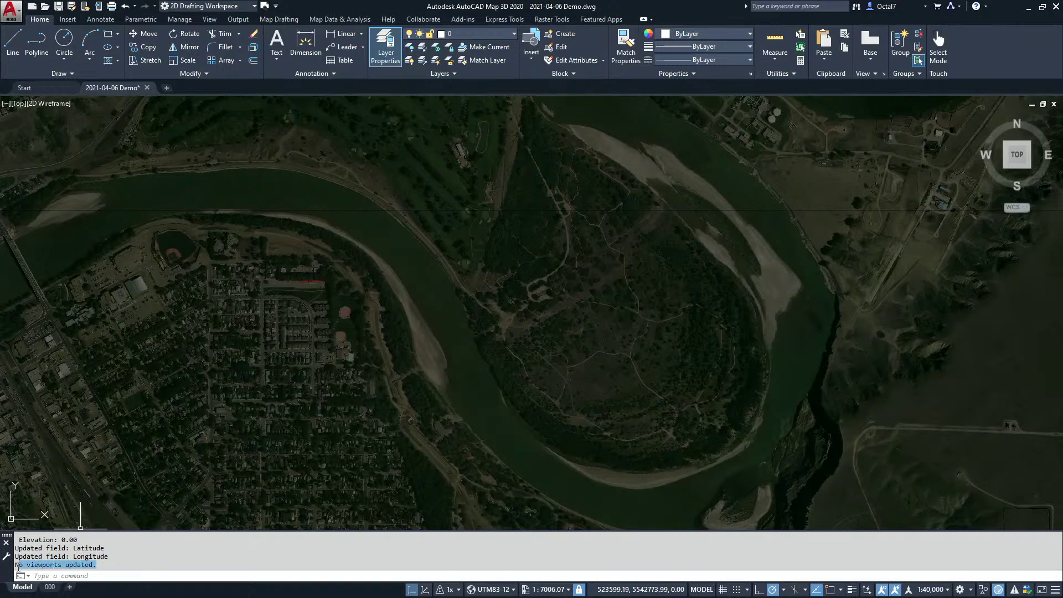
{"action": "left_click", "coordinate": [104, 566]}
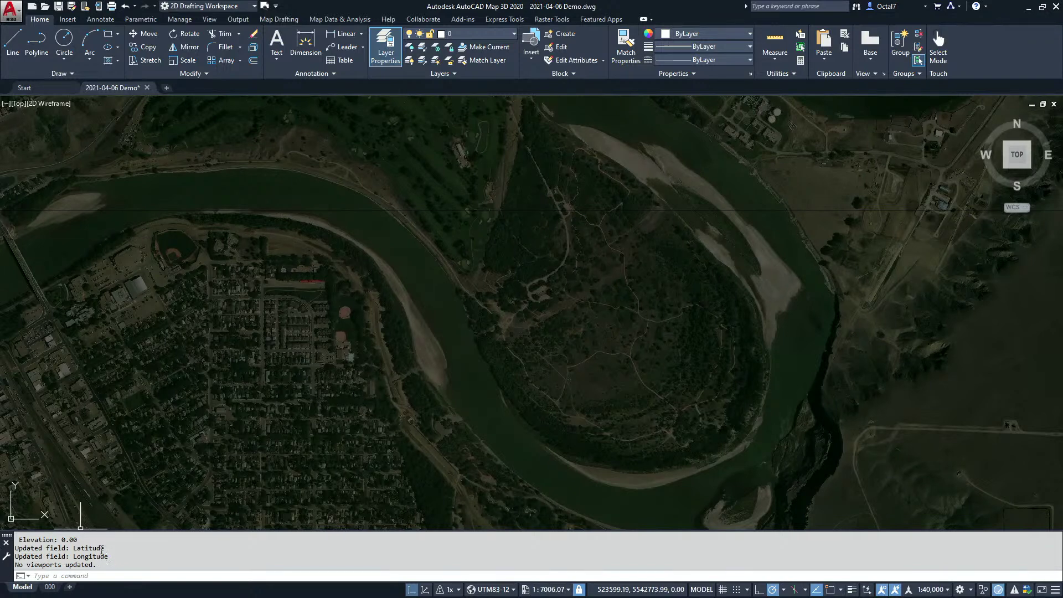
{"action": "type", "text": "DWGPROPS"}
{"action": "key", "text": "Return"}
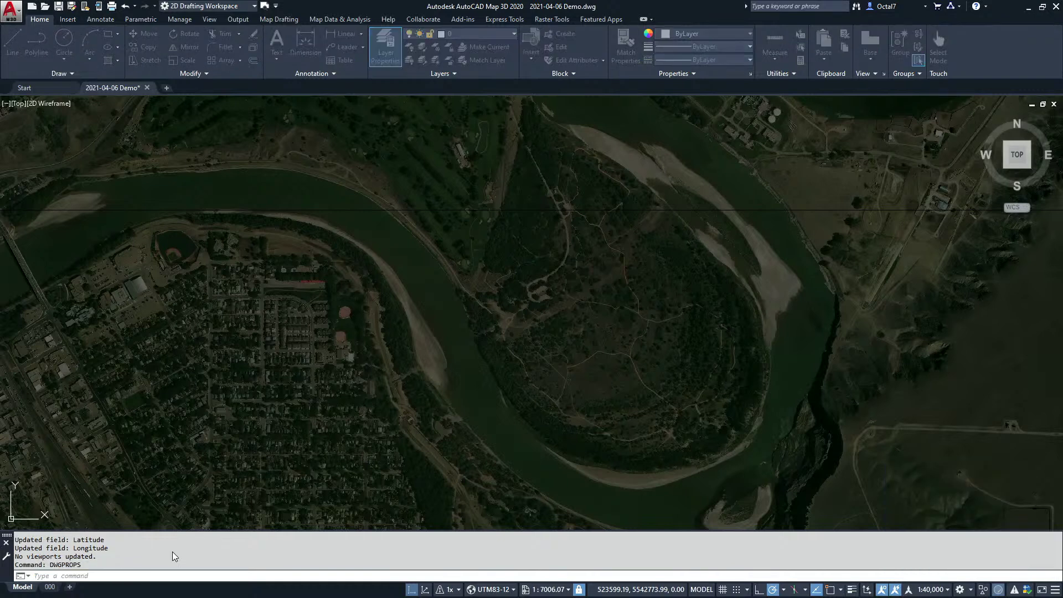
{"action": "left_click_drag", "start_coordinate": [690, 220], "coordinate": [604, 194]}
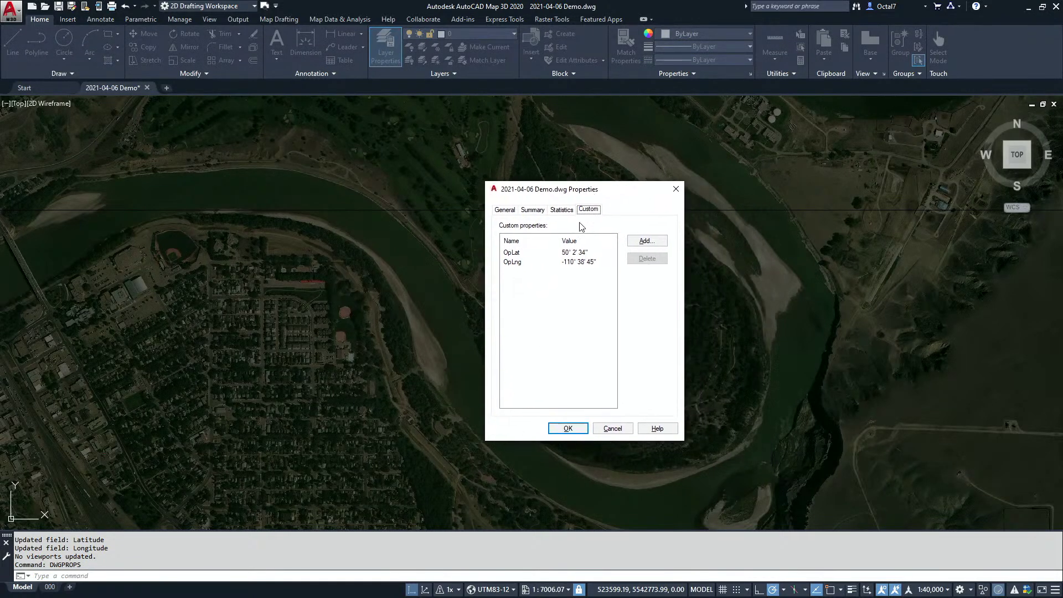
{"action": "left_click", "coordinate": [596, 258]}
{"action": "left_click", "coordinate": [596, 257]}
{"action": "key", "text": "Return"}
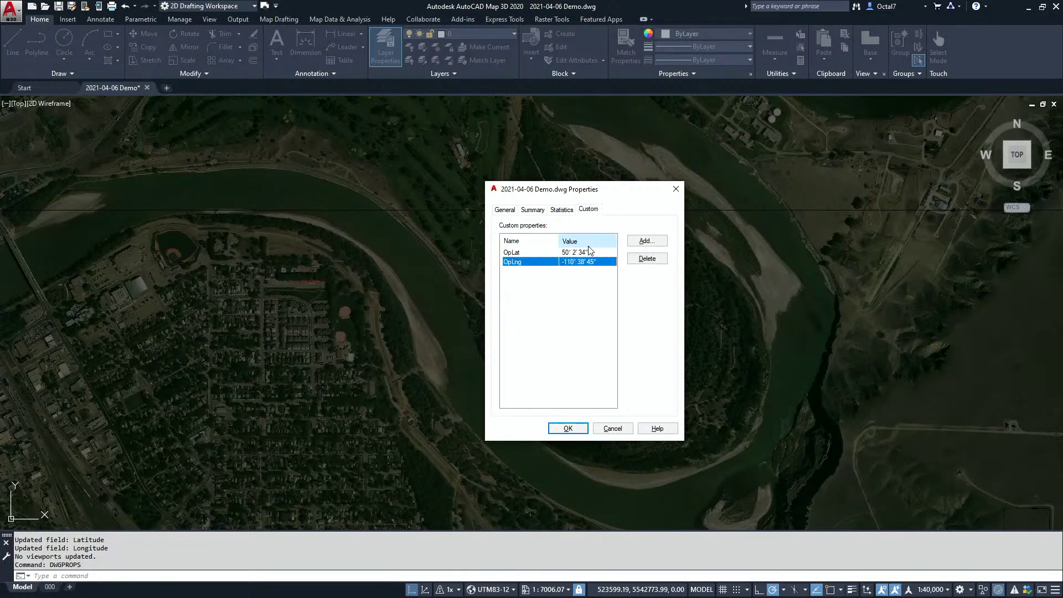
Inspect the OpLat and OpLng values in the drawing's custom properties and close the properties without changes
{"action": "double_click", "coordinate": [589, 253]}
{"action": "left_click", "coordinate": [544, 261]}
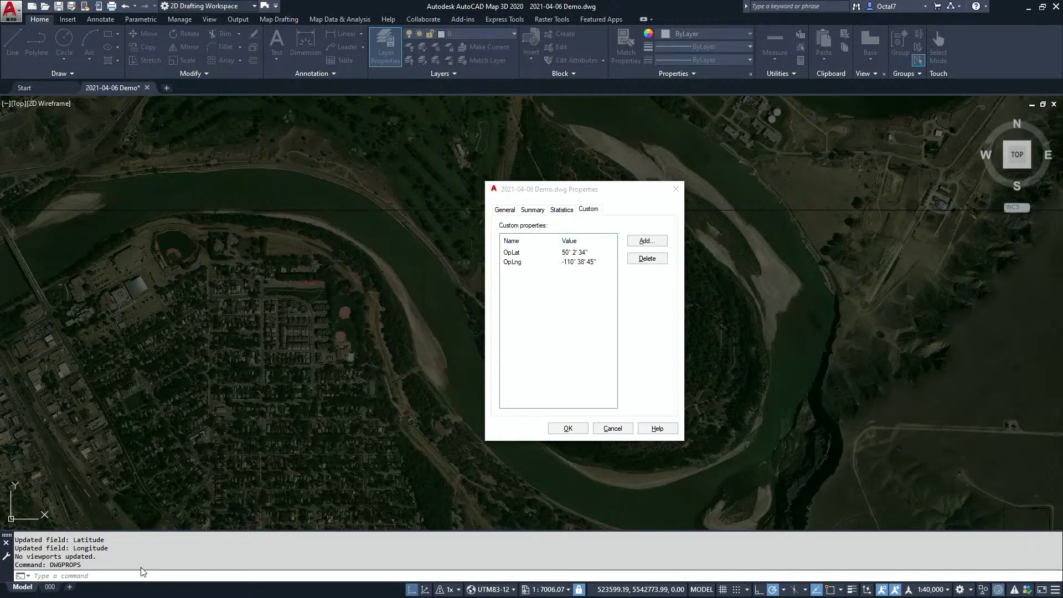
{"action": "left_click", "coordinate": [611, 428]}
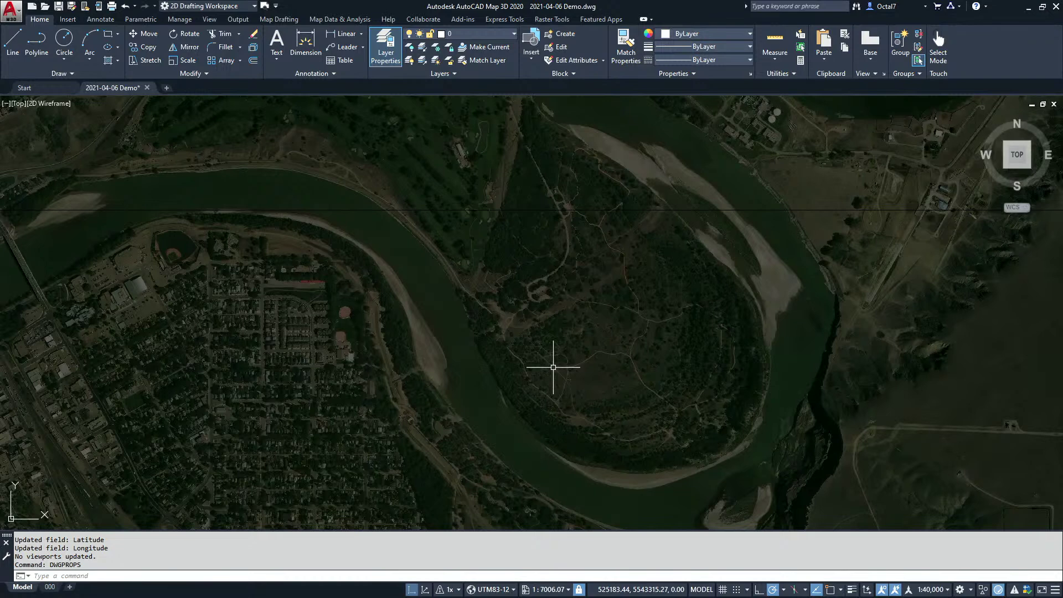
Try to run the GEOPOINTFIELDS command
{"action": "type", "text": "GEOPOIN"}
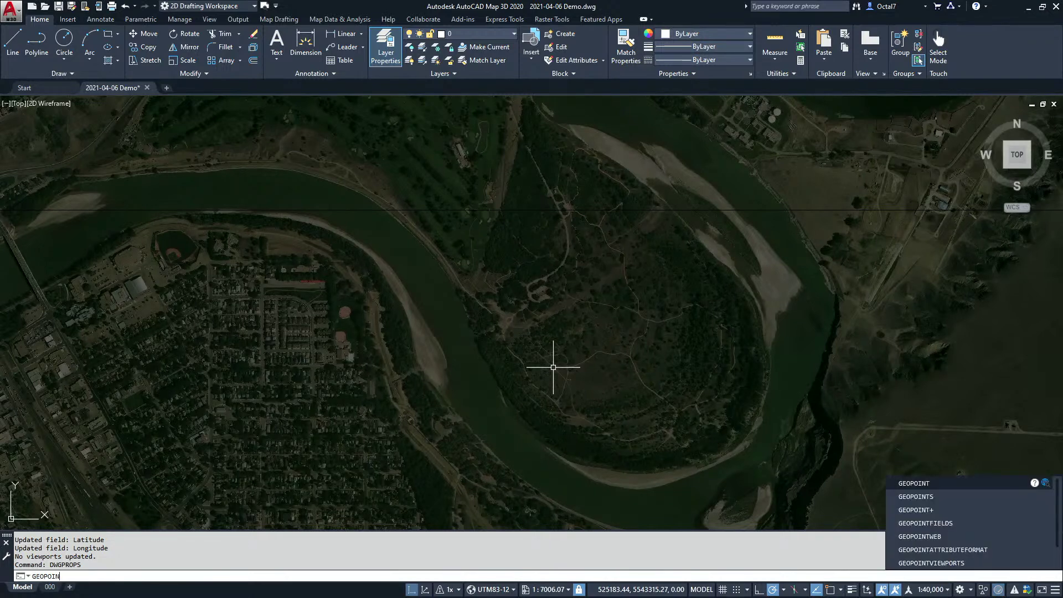
{"action": "type", "text": "TFo"}
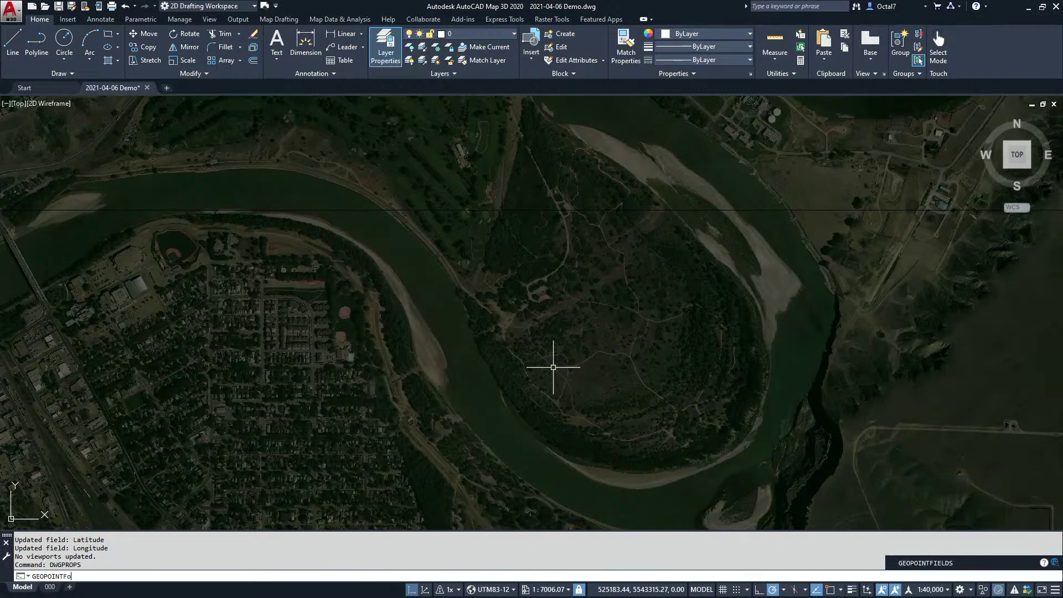
{"action": "type", "text": "iIELDS"}
{"action": "key", "text": "Return"}
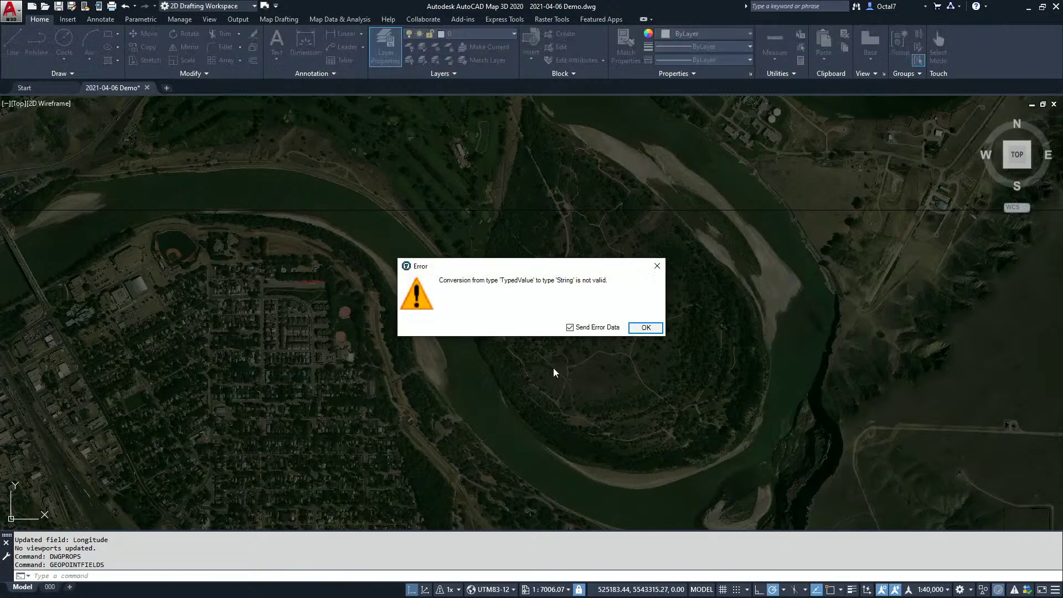
{"action": "left_click", "coordinate": [645, 327]}
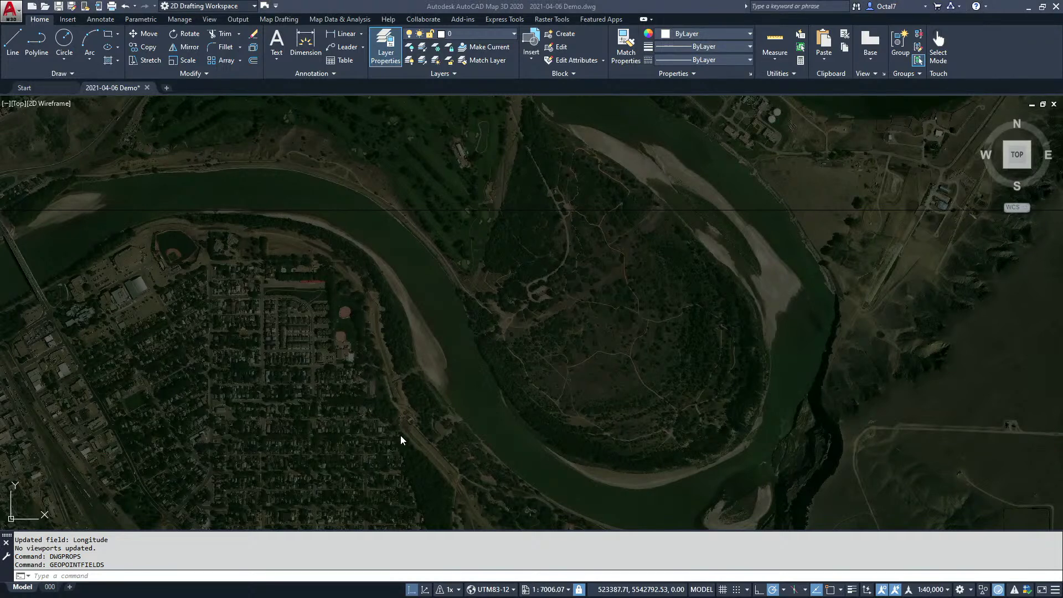
{"action": "left_click", "coordinate": [644, 357]}
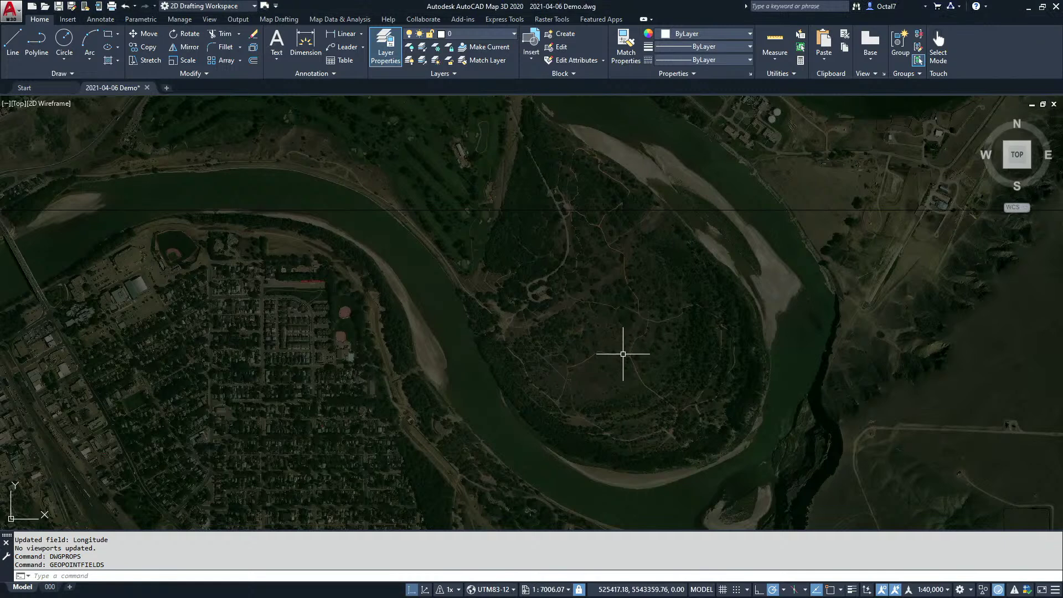
Start GEOPOINTWEB and examine the base URL, latitude/longitude placeholders and zoom suffix of its Address option, keeping the existing address
{"action": "type", "text": "GEOPOINTweb"}
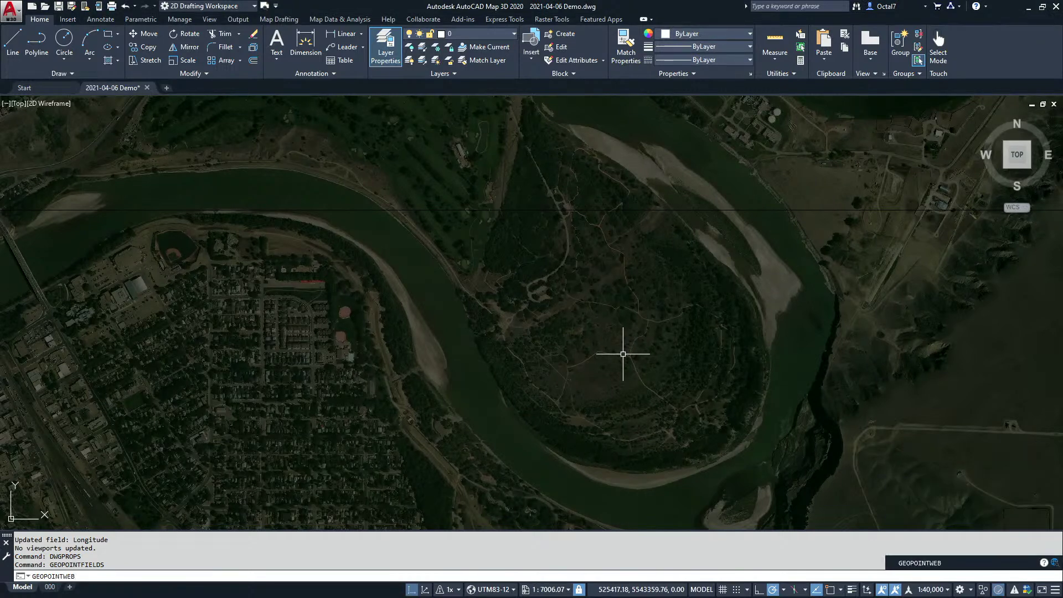
{"action": "key", "text": "Return"}
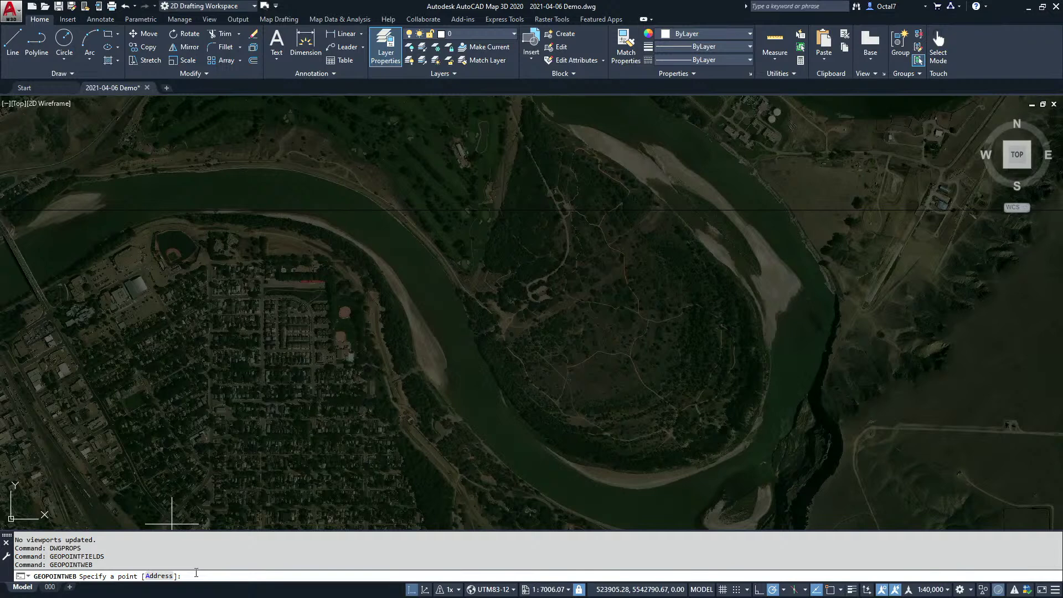
{"action": "left_click", "coordinate": [160, 575]}
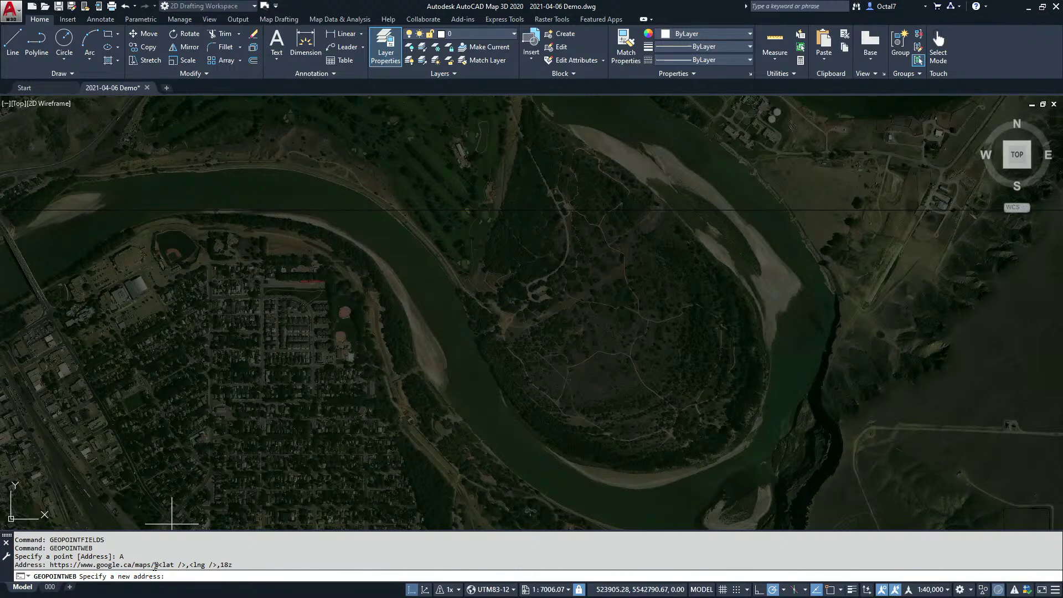
{"action": "left_click_drag", "start_coordinate": [158, 562], "coordinate": [52, 568]}
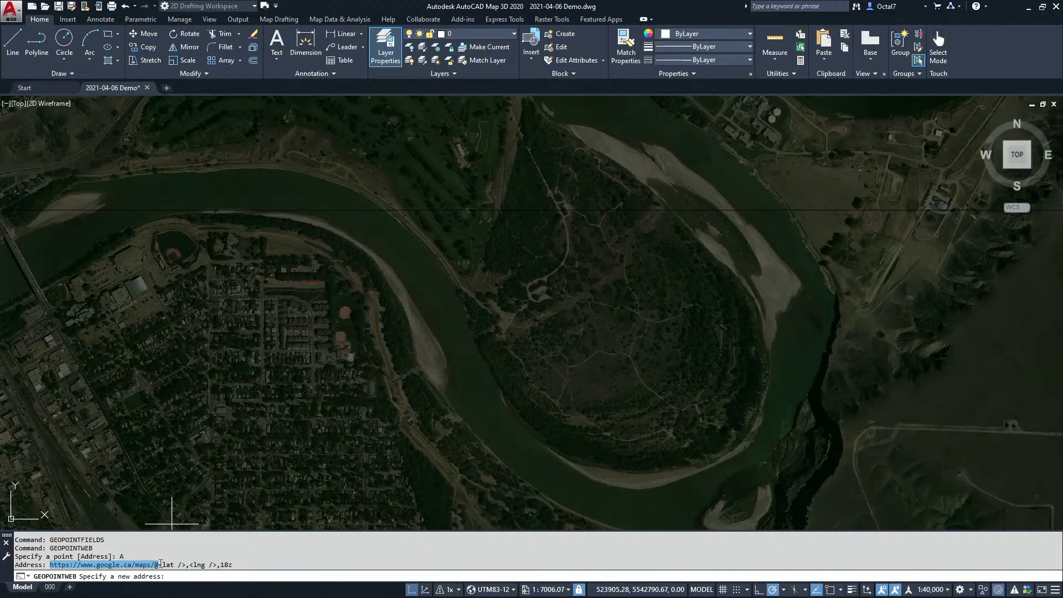
{"action": "left_click_drag", "start_coordinate": [160, 564], "coordinate": [226, 565]}
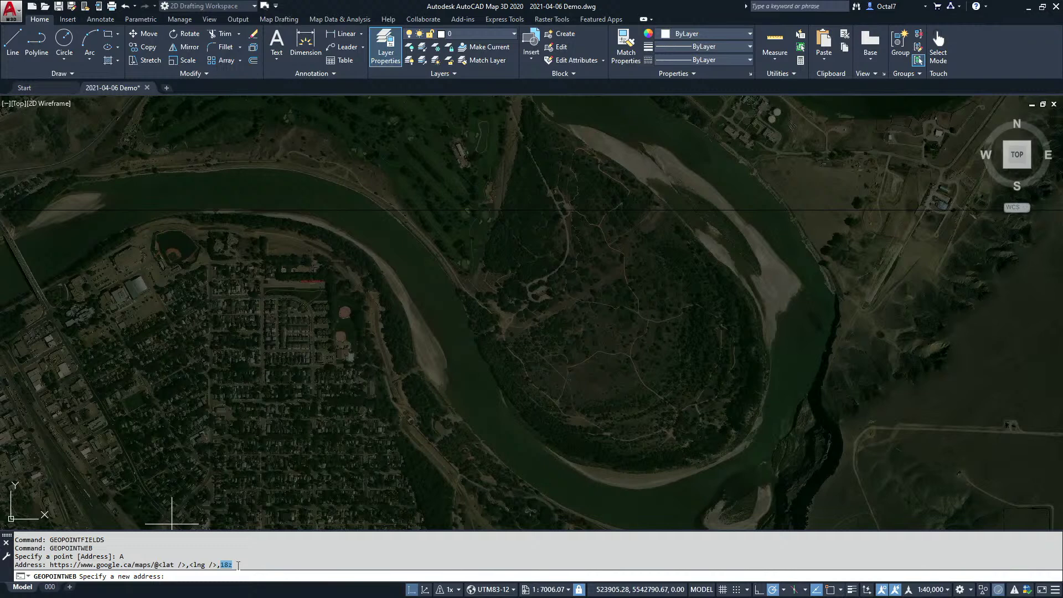
{"action": "key", "text": "Escape"}
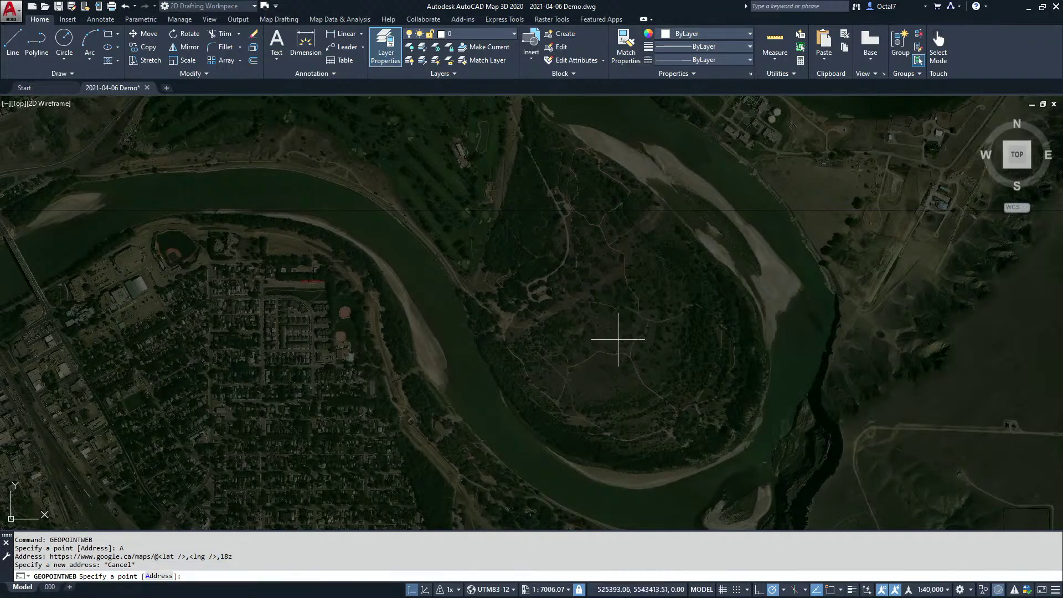
Pick a point inside the river bend to open it in Google Maps, explore the surrounding area, and return to the drawing
{"action": "left_click", "coordinate": [608, 334]}
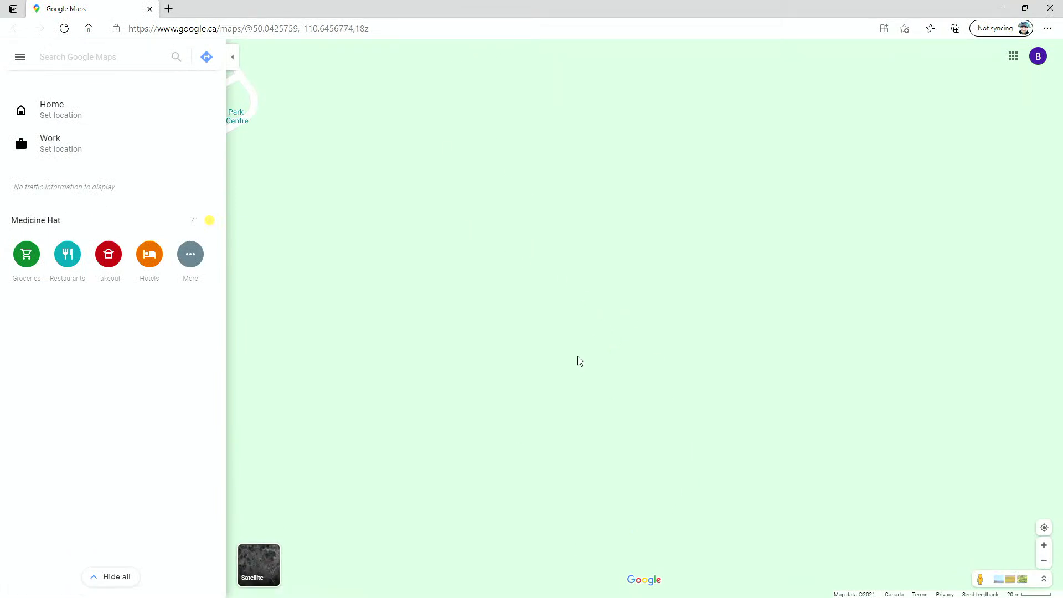
{"action": "scroll", "coordinate": [584, 360], "scroll_direction": "down", "scroll_amount": 3}
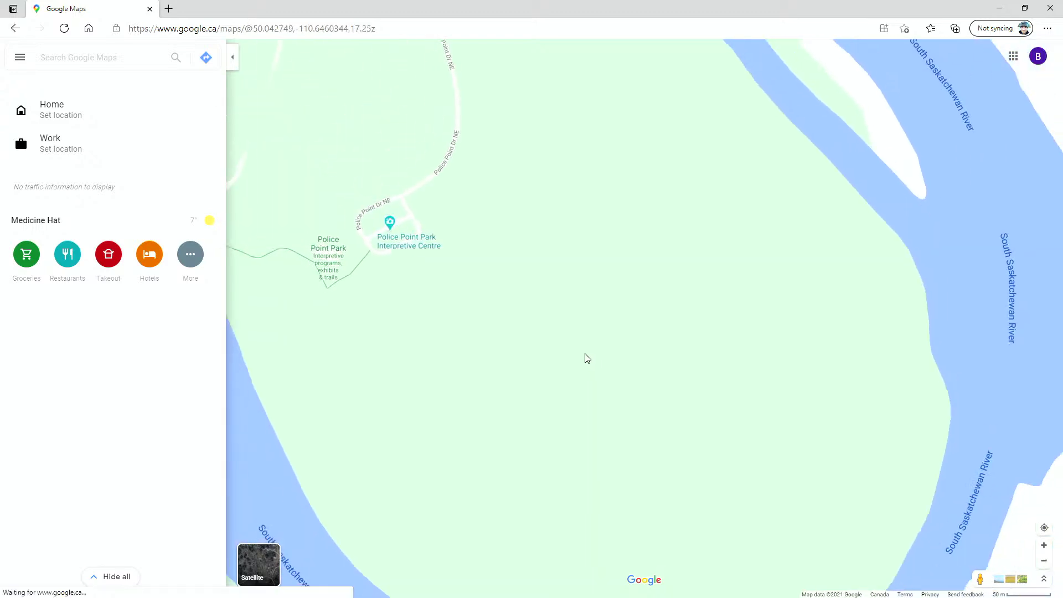
{"action": "scroll", "coordinate": [585, 357], "scroll_direction": "down", "scroll_amount": 5}
{"action": "scroll", "coordinate": [605, 407], "scroll_direction": "up", "scroll_amount": 1}
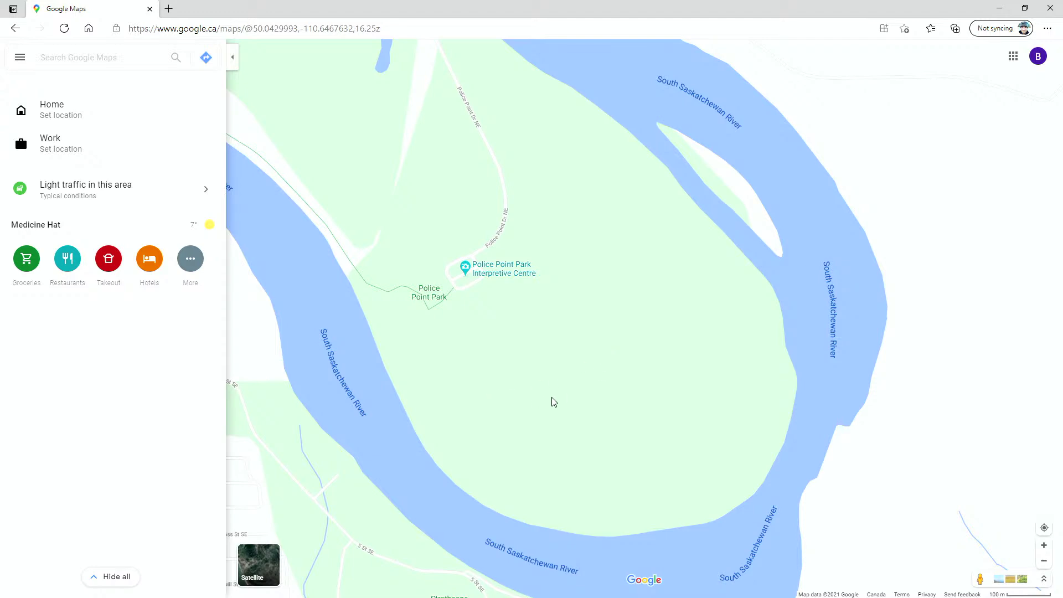
{"action": "left_click_drag", "start_coordinate": [554, 402], "coordinate": [659, 316]}
{"action": "left_click_drag", "start_coordinate": [299, 391], "coordinate": [470, 392]}
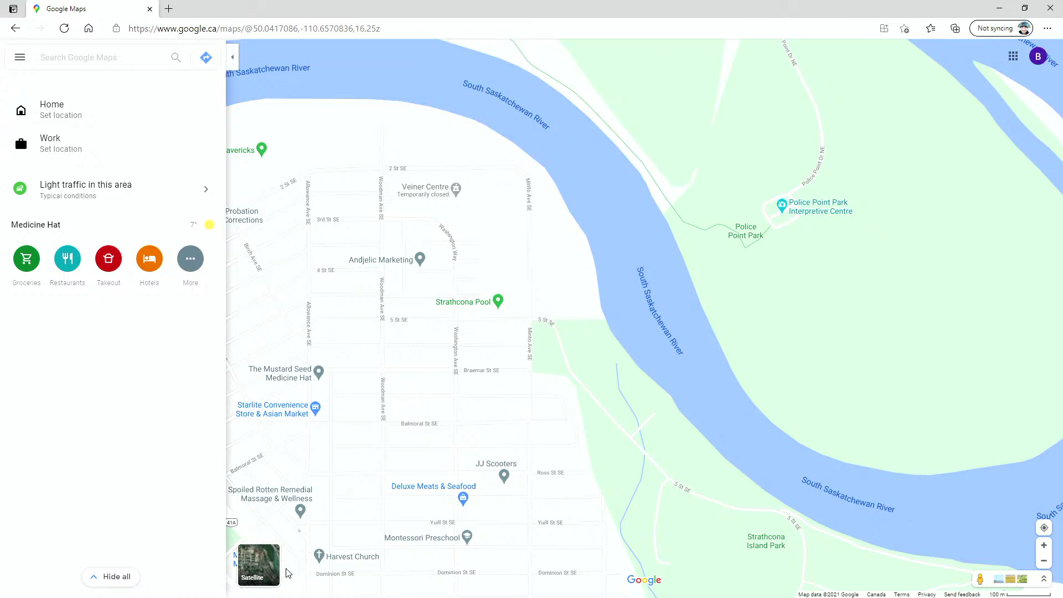
{"action": "left_click", "coordinate": [1000, 8]}
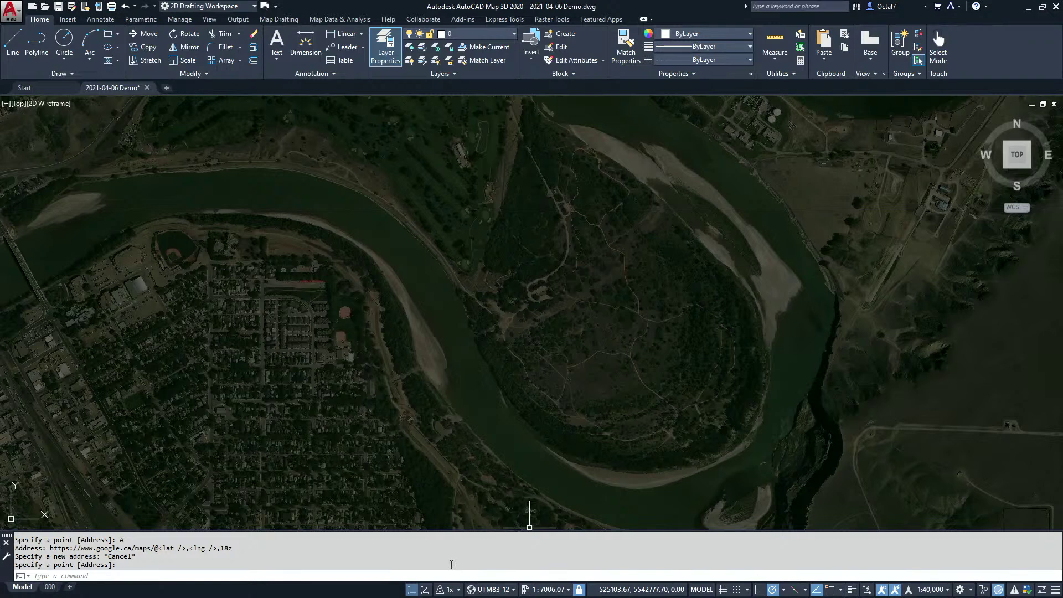
Run GEOPOINTWEB again and pick the baseball diamond south of the river to open its location in Google Maps
{"action": "key", "text": "Return"}
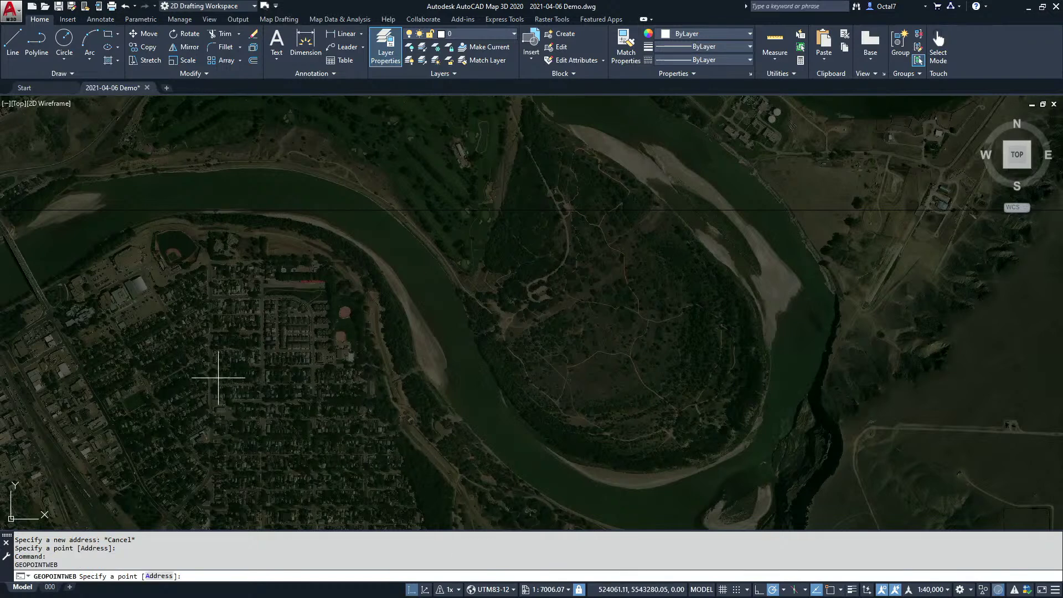
{"action": "mouse_move", "coordinate": [225, 351]}
{"action": "middle_mouse_down"}
{"action": "mouse_move", "coordinate": [418, 272]}
{"action": "mouse_move", "coordinate": [467, 282]}
{"action": "middle_mouse_up"}
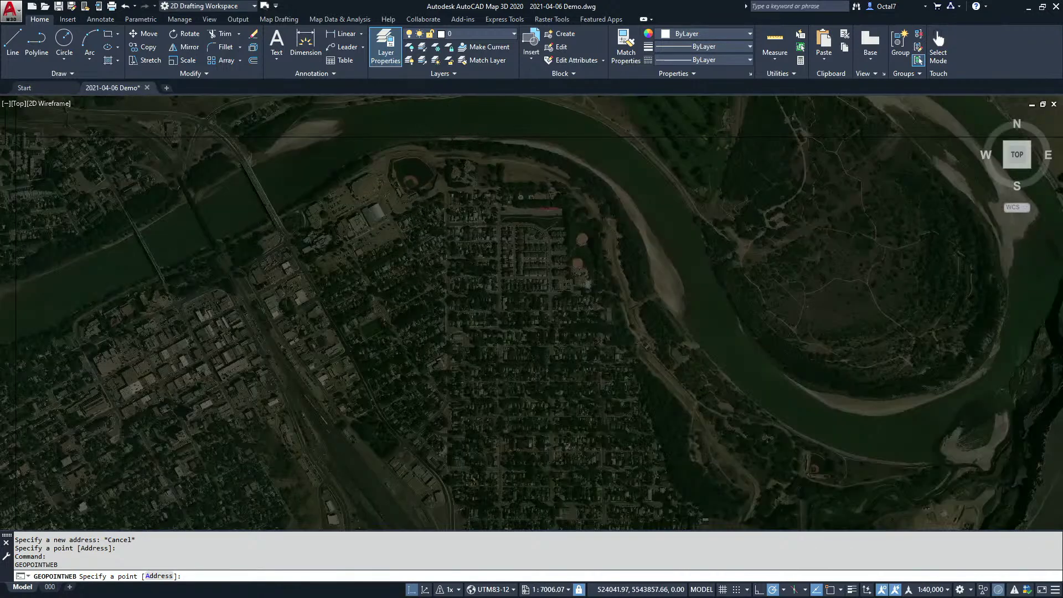
{"action": "scroll", "coordinate": [451, 133], "scroll_direction": "up", "scroll_amount": 2}
{"action": "scroll", "coordinate": [302, 235], "scroll_direction": "up", "scroll_amount": 2}
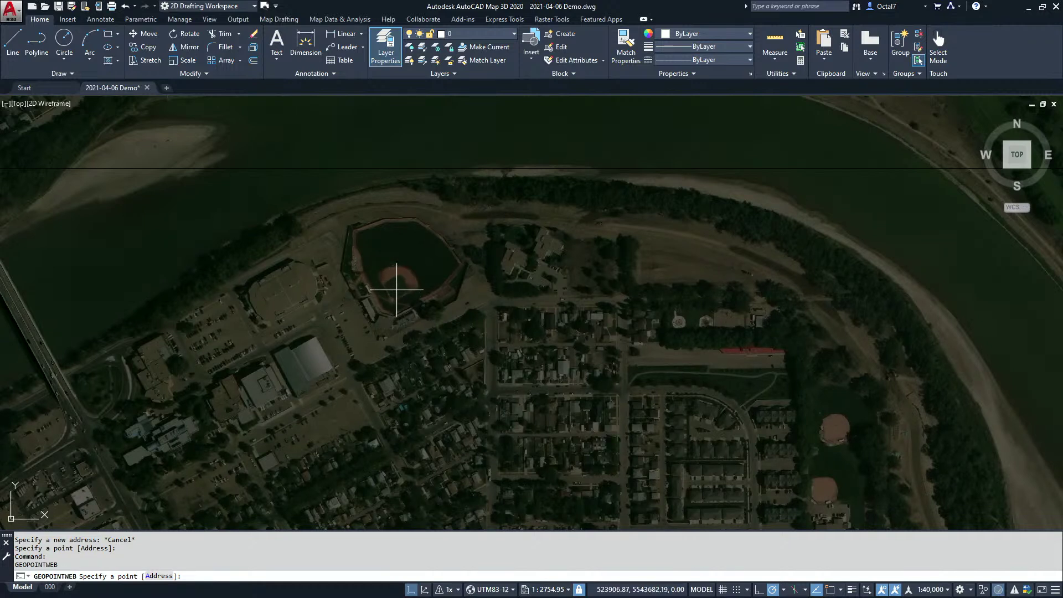
{"action": "left_click", "coordinate": [395, 279]}
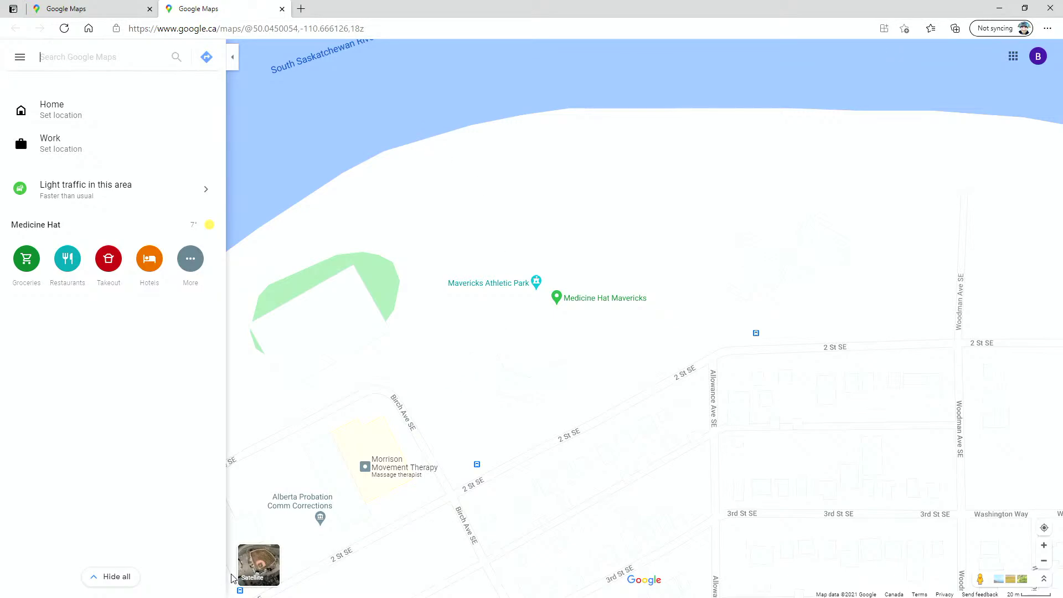
View the ballpark in satellite imagery and inspect the page's URL, then restore the map view and close the browser
{"action": "left_click", "coordinate": [260, 565]}
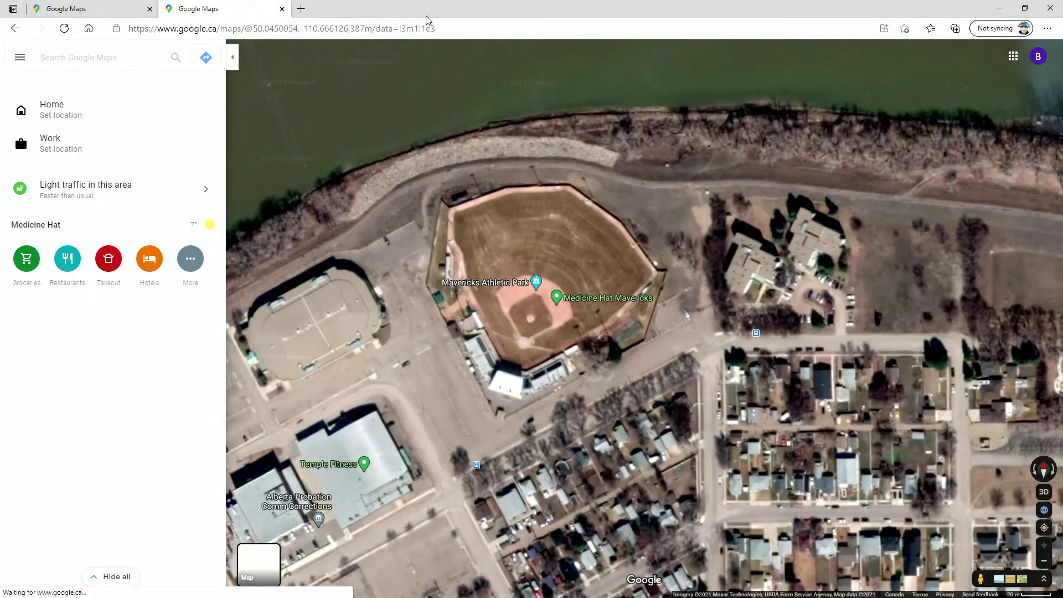
{"action": "left_click_drag", "start_coordinate": [440, 29], "coordinate": [126, 23]}
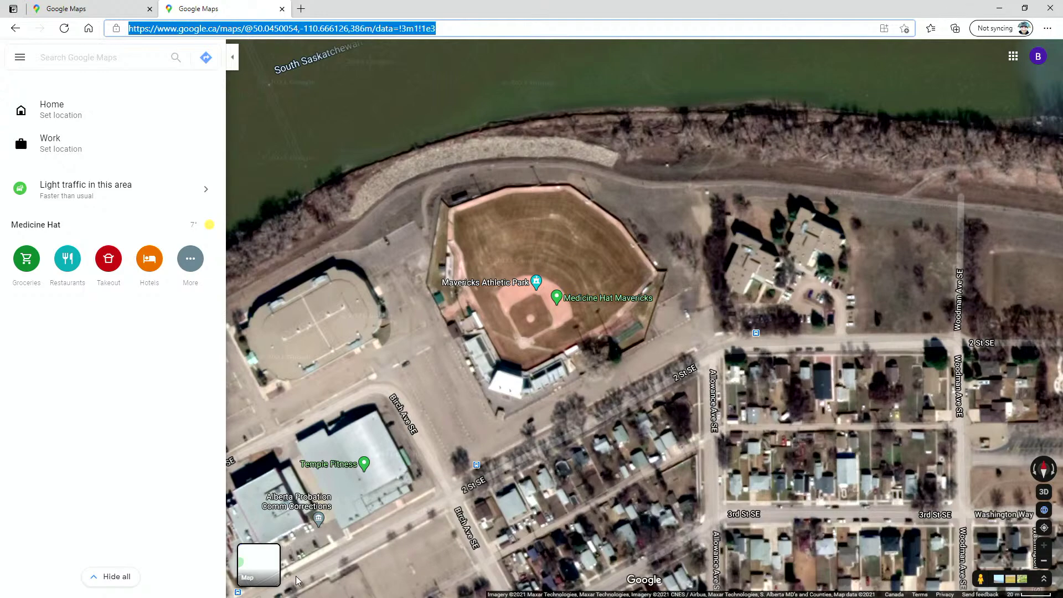
{"action": "left_click", "coordinate": [266, 570]}
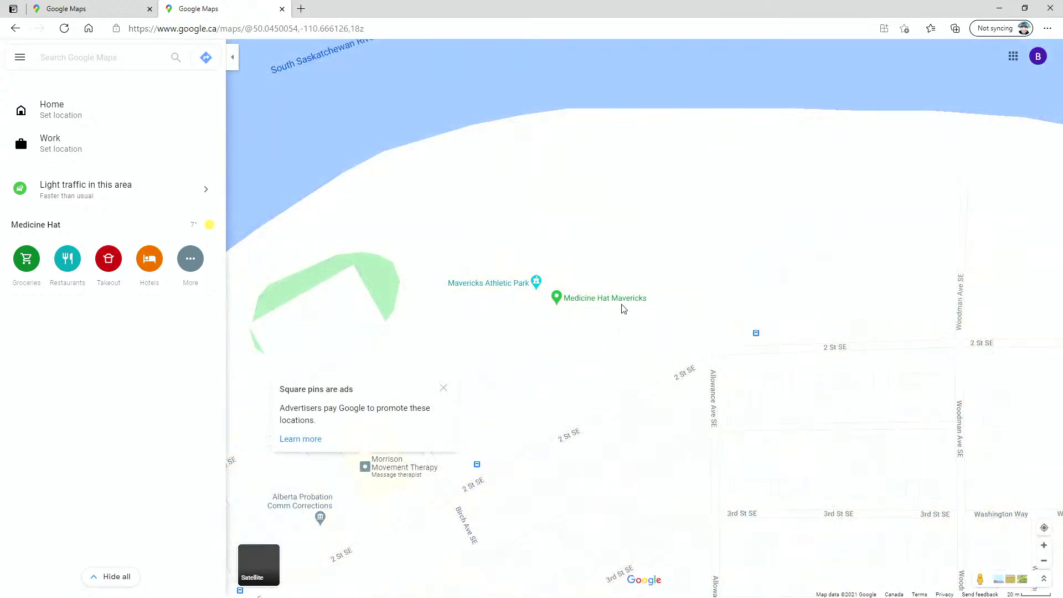
{"action": "left_click", "coordinate": [443, 388]}
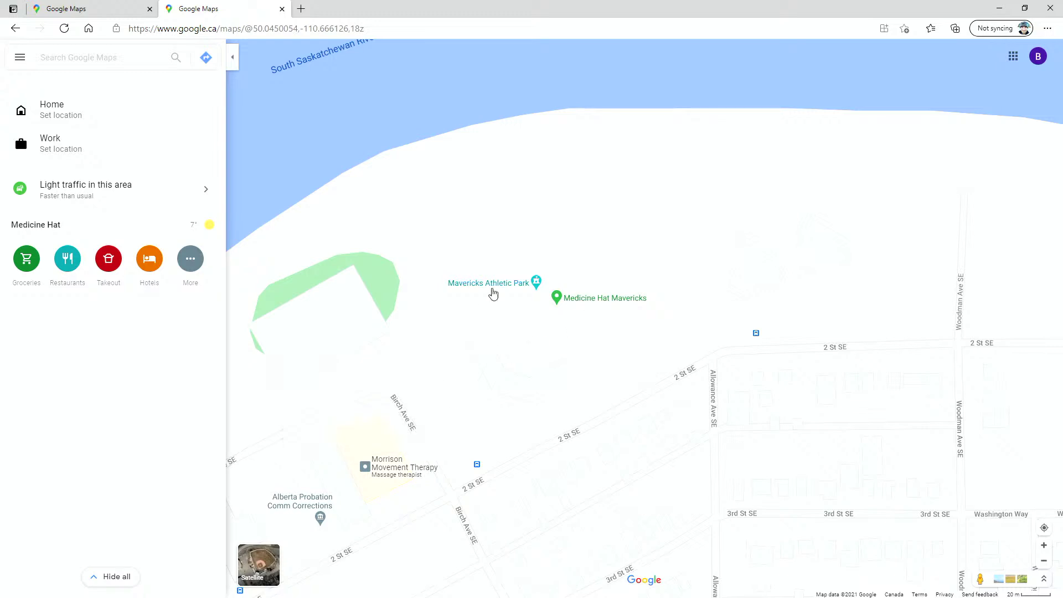
{"action": "left_click", "coordinate": [1049, 12]}
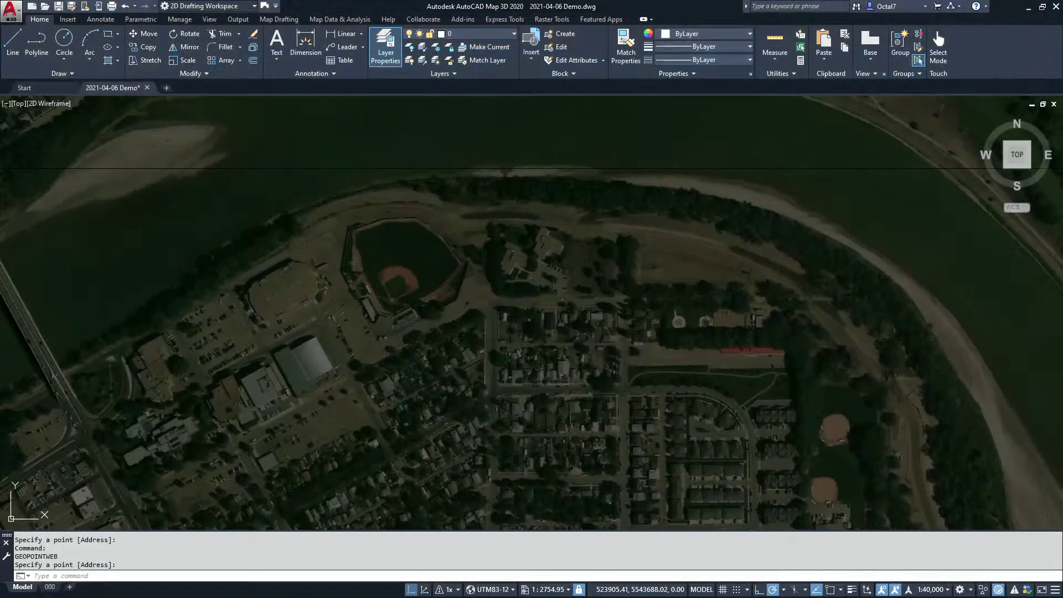
Recheck the web address template in GEOPOINTWEB's Address option and cancel the command without changing it
{"action": "key", "text": "Return"}
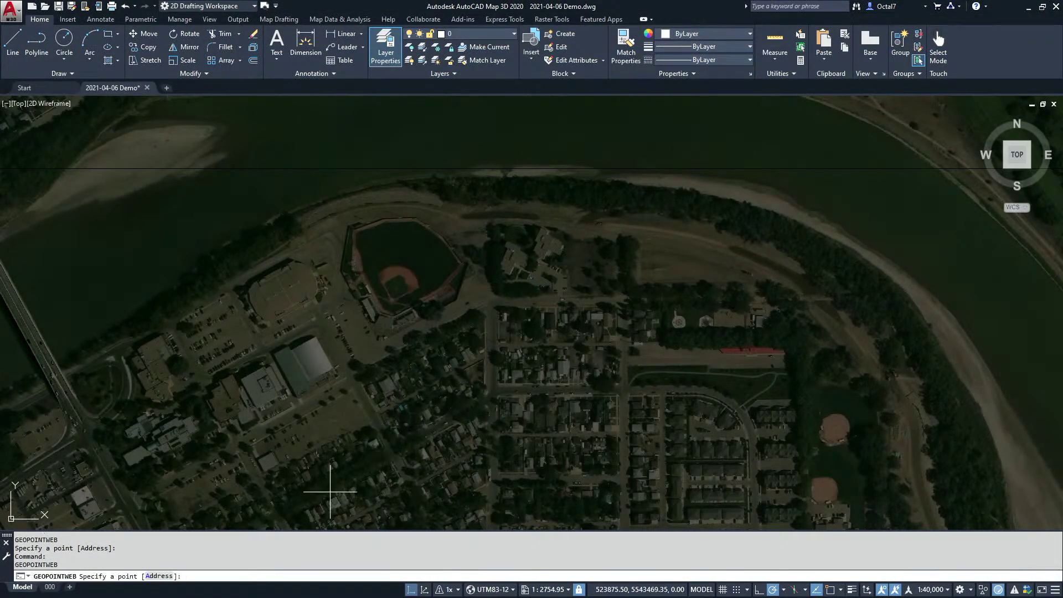
{"action": "left_click", "coordinate": [160, 576]}
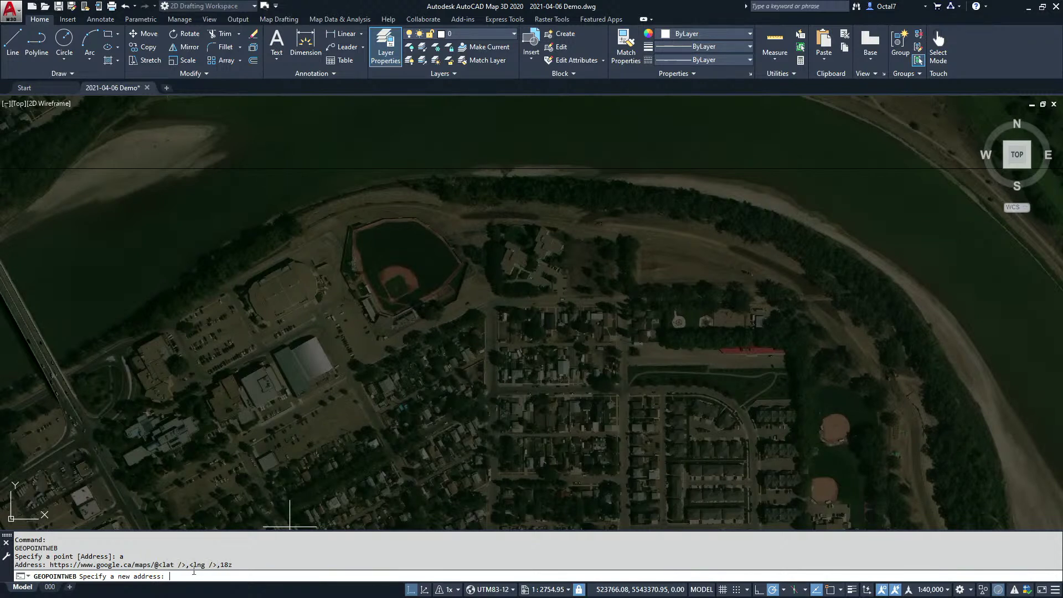
{"action": "key", "text": "Escape"}
{"action": "key", "text": "Escape"}
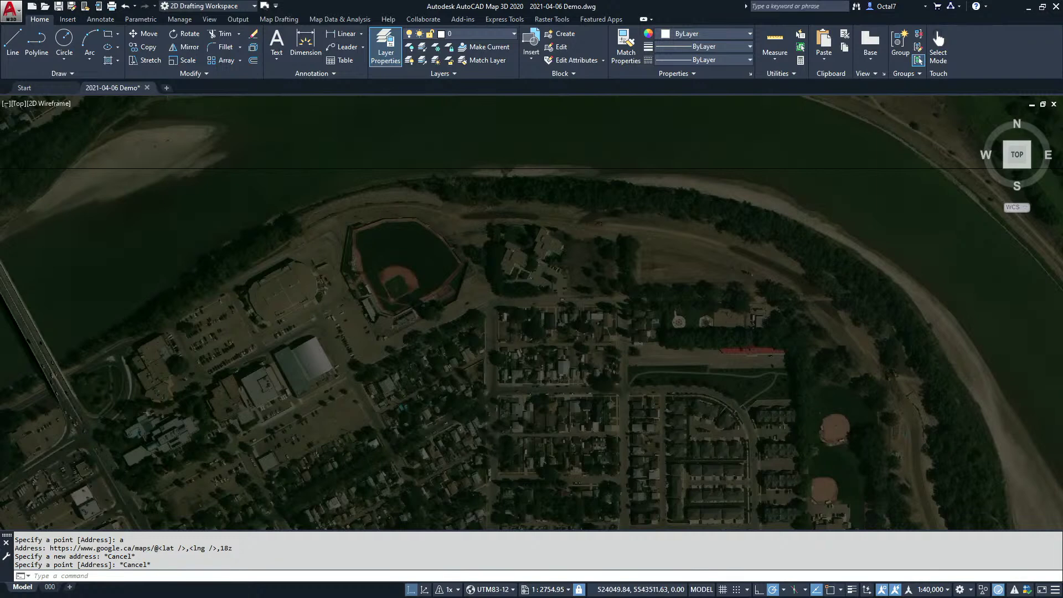
Place four point objects with POINT across the northern and northeastern part of the land inside the river bend
{"action": "scroll", "coordinate": [728, 373], "scroll_direction": "down", "scroll_amount": 4}
{"action": "scroll", "coordinate": [742, 398], "scroll_direction": "up", "scroll_amount": 2}
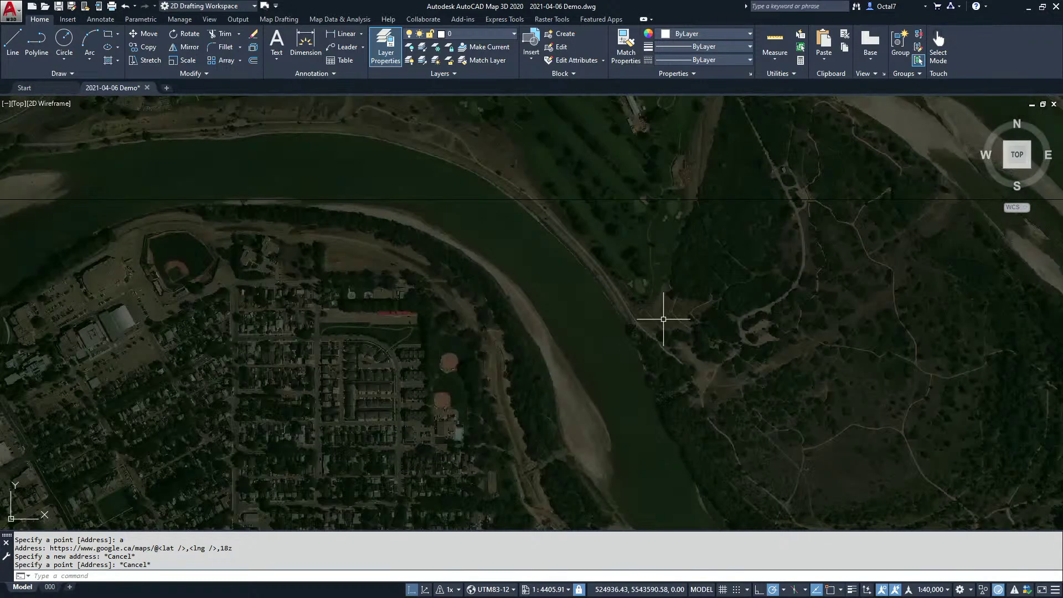
{"action": "middle_click_drag", "start_coordinate": [759, 332], "coordinate": [564, 321]}
{"action": "scroll", "coordinate": [553, 297], "scroll_direction": "down", "scroll_amount": 2}
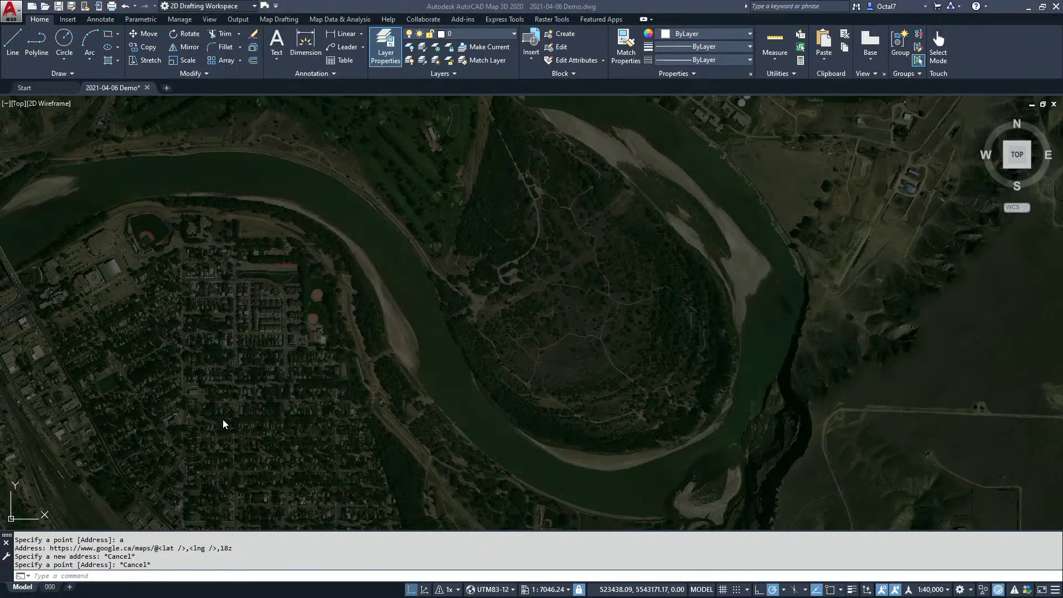
{"action": "left_click", "coordinate": [289, 578]}
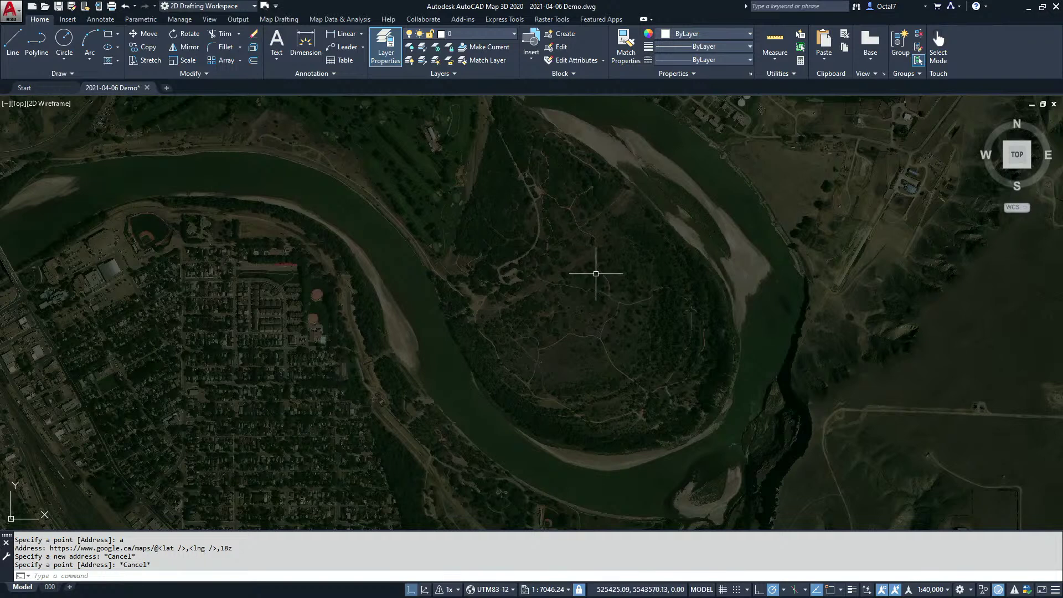
{"action": "type", "text": "point"}
{"action": "key", "text": "Return"}
{"action": "left_click", "coordinate": [581, 206]}
{"action": "key", "text": "Return"}
{"action": "left_click", "coordinate": [607, 212]}
{"action": "key", "text": "Return"}
{"action": "left_click", "coordinate": [654, 242]}
{"action": "key", "text": "Return"}
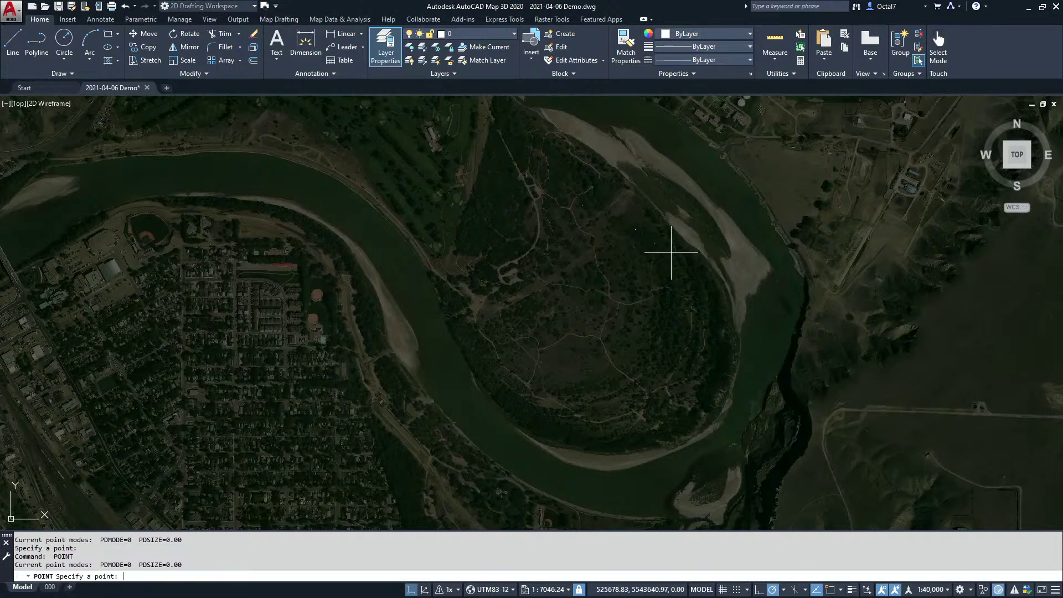
{"action": "left_click", "coordinate": [671, 252]}
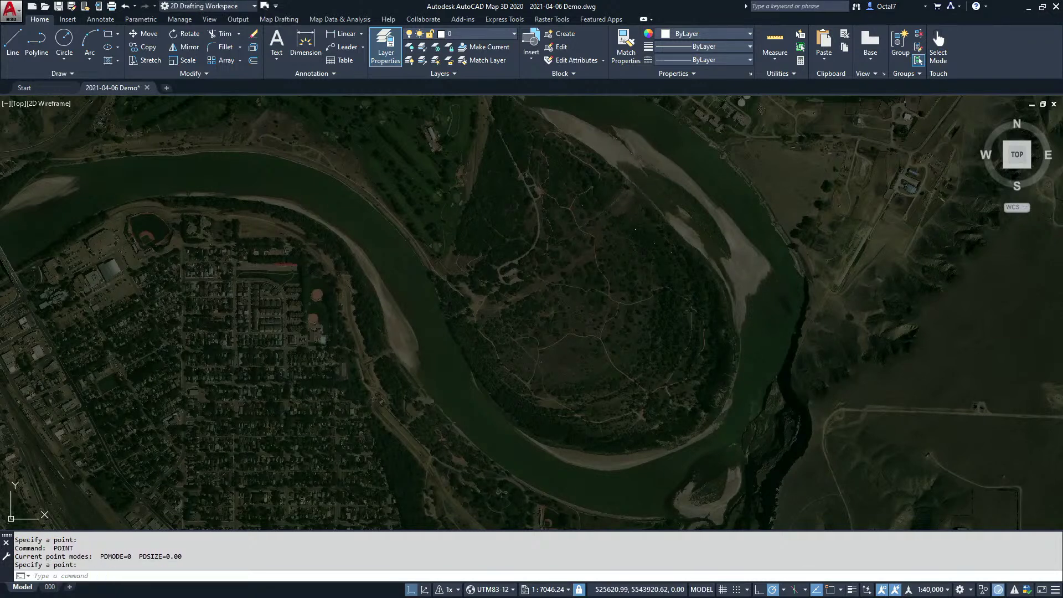
Place three more point objects with POINT down the northeastern side of the river bend, near the sandbars
{"action": "key", "text": "Return"}
{"action": "left_click", "coordinate": [678, 180]}
{"action": "key", "text": "Return"}
{"action": "left_click", "coordinate": [693, 210]}
{"action": "key", "text": "Return"}
{"action": "left_click", "coordinate": [713, 226]}
{"action": "type", "text": "pl"}
{"action": "key", "text": "Return"}
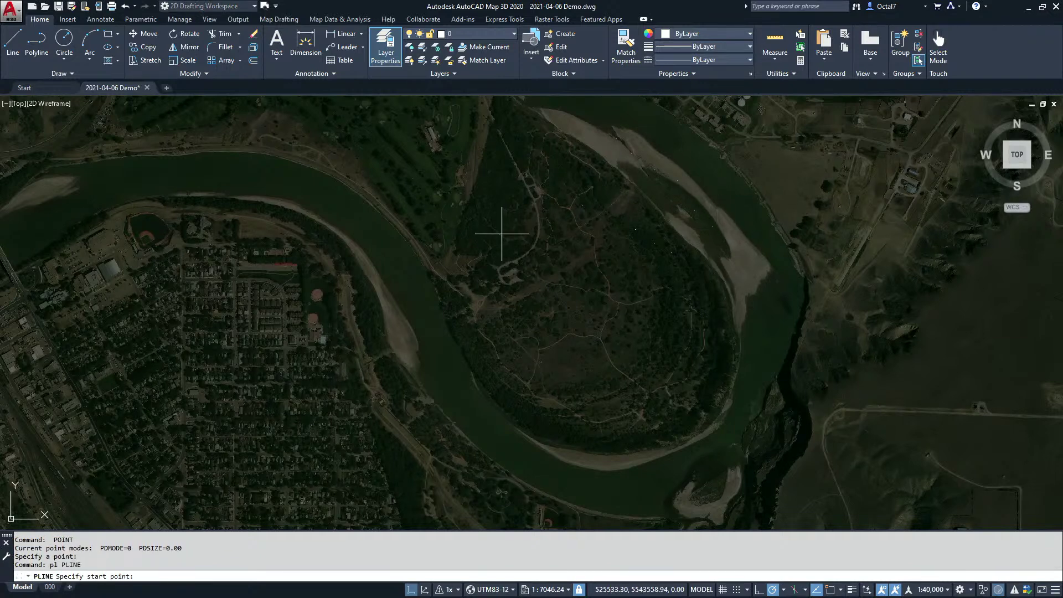
{"action": "left_click", "coordinate": [569, 221]}
{"action": "left_click", "coordinate": [616, 253]}
{"action": "left_click", "coordinate": [650, 278]}
{"action": "left_click", "coordinate": [660, 300]}
{"action": "left_click", "coordinate": [661, 325]}
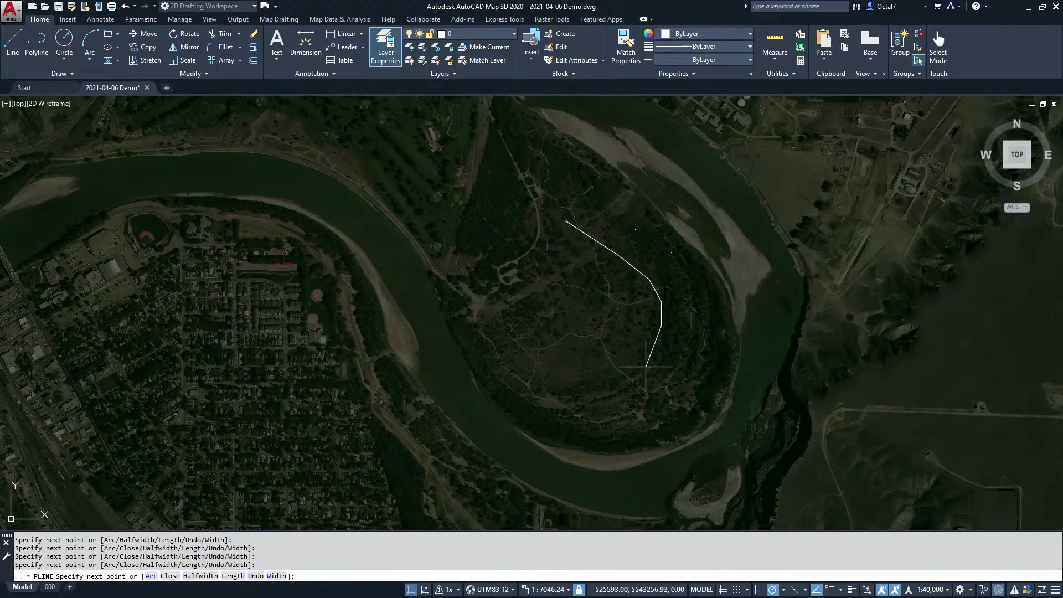
{"action": "key", "text": "Return"}
{"action": "left_click", "coordinate": [681, 343]}
{"action": "left_click", "coordinate": [653, 308]}
{"action": "key", "text": "Delete"}
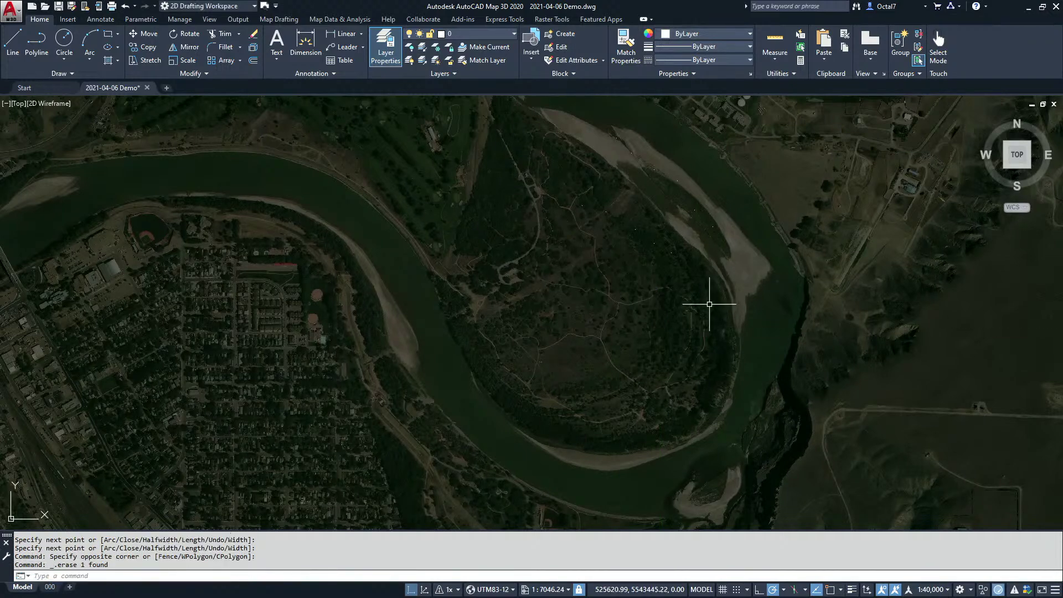
Draw an open polyline along the river around the bend, from the northeastern reach to the western one, turning polar and object snap tracking off partway
{"action": "type", "text": "pl"}
{"action": "key", "text": "Return"}
{"action": "left_click", "coordinate": [639, 125]}
{"action": "left_click", "coordinate": [679, 161]}
{"action": "left_click", "coordinate": [714, 209]}
{"action": "left_click", "coordinate": [757, 268]}
{"action": "left_click", "coordinate": [769, 327]}
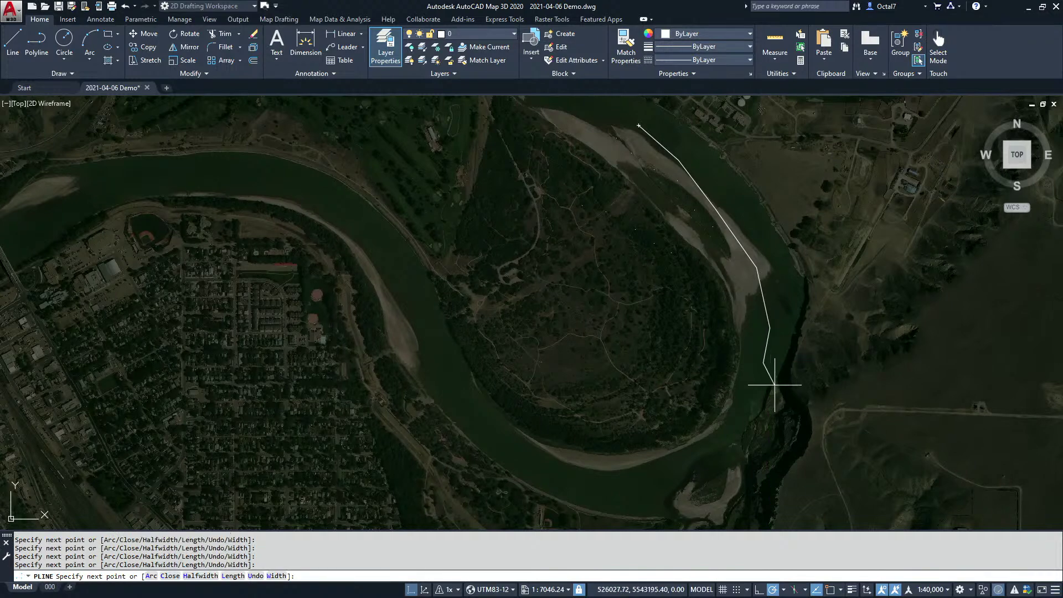
{"action": "key", "text": "F10"}
{"action": "key", "text": "F11"}
{"action": "left_click", "coordinate": [745, 424]}
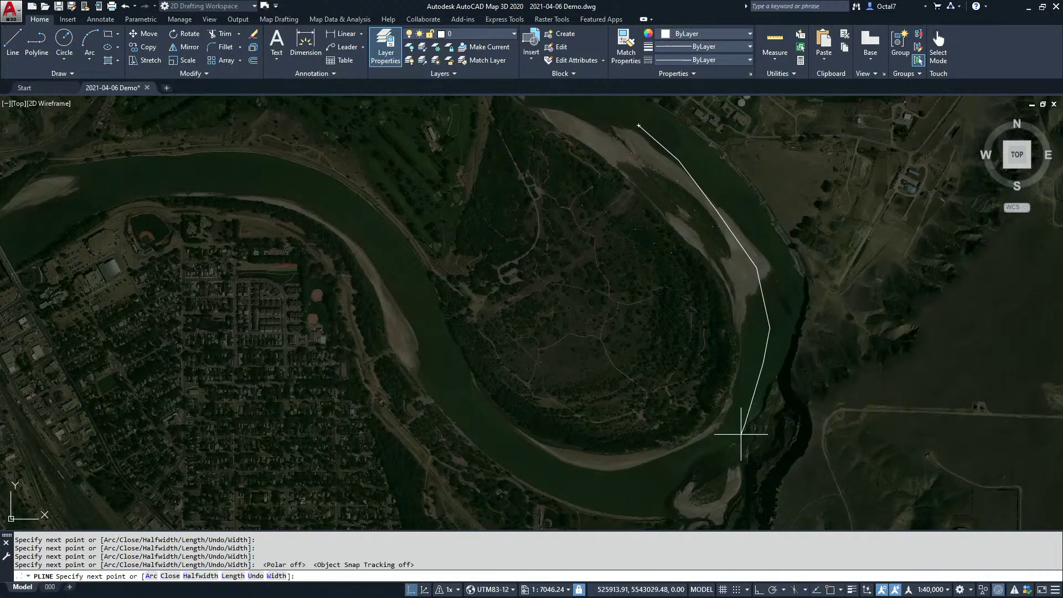
{"action": "left_click", "coordinate": [722, 465]}
{"action": "left_click", "coordinate": [680, 491]}
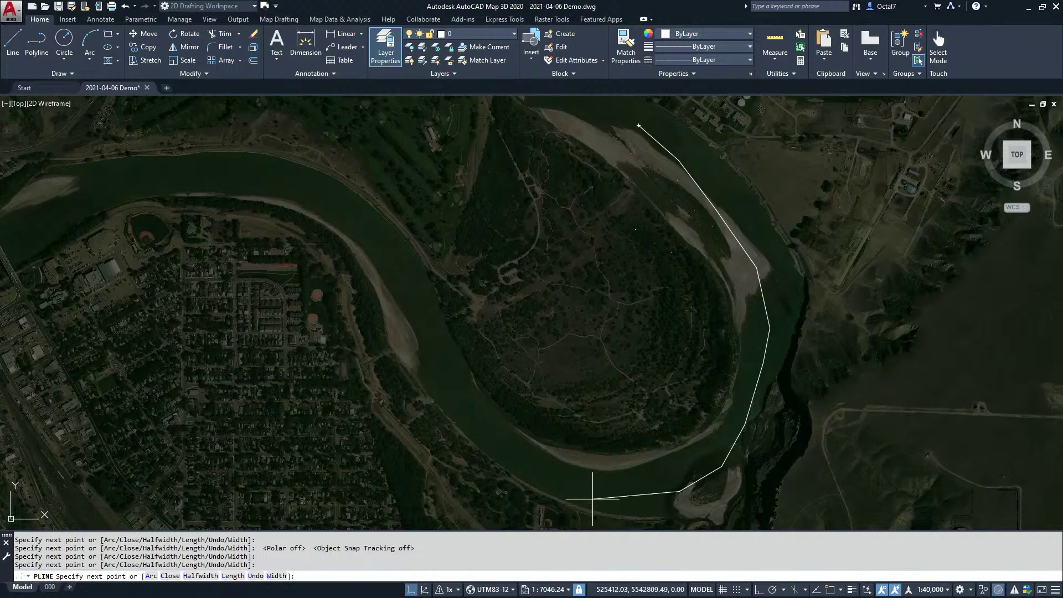
{"action": "left_click", "coordinate": [603, 493]}
{"action": "left_click", "coordinate": [520, 451]}
{"action": "left_click", "coordinate": [476, 415]}
{"action": "left_click", "coordinate": [437, 353]}
{"action": "left_click", "coordinate": [416, 298]}
{"action": "left_click", "coordinate": [378, 238]}
{"action": "key", "text": "Return"}
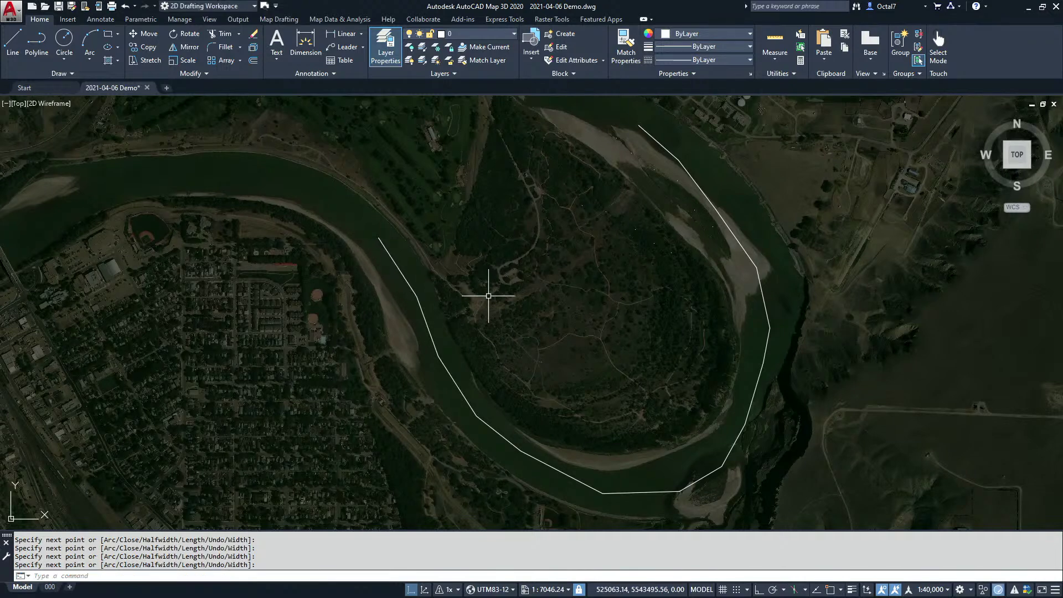
Run GEOPOINTS on all the point objects inside the river bend together with the river polyline
{"action": "type", "text": "geopoints"}
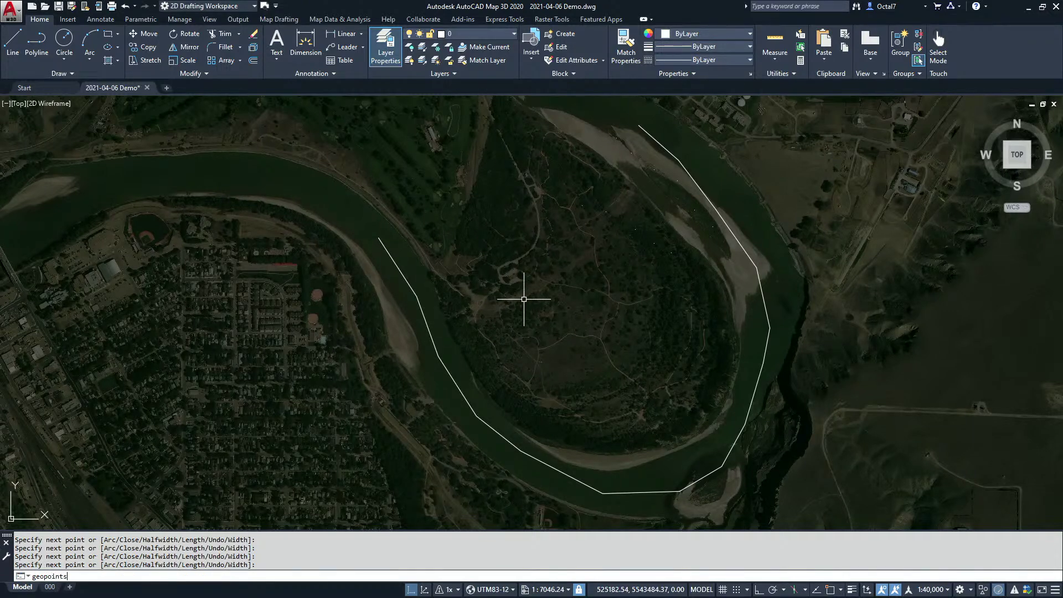
{"action": "key", "text": "Return"}
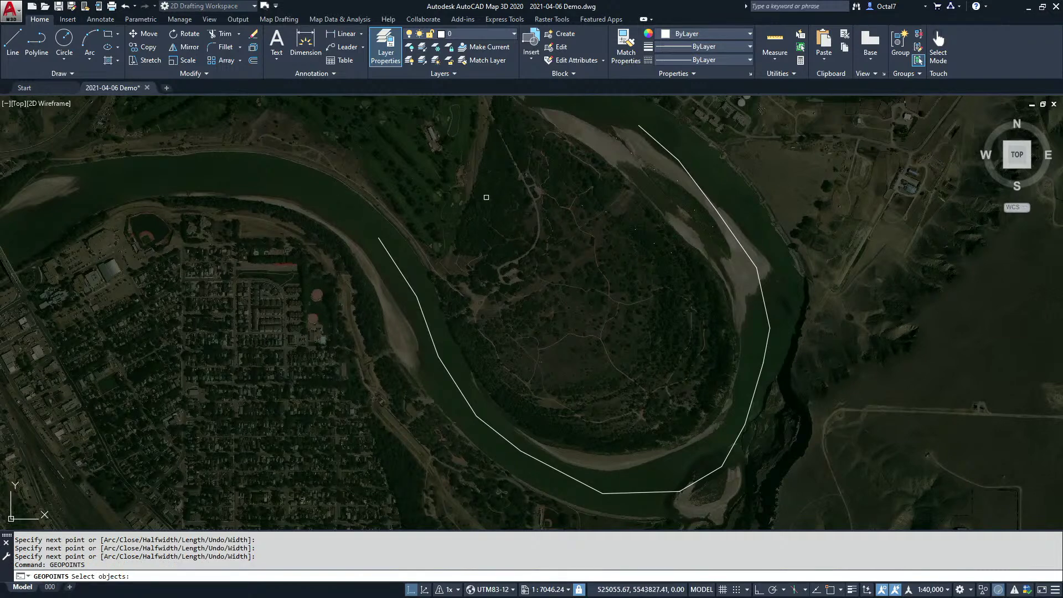
{"action": "left_click", "coordinate": [524, 106]}
{"action": "left_click", "coordinate": [741, 283]}
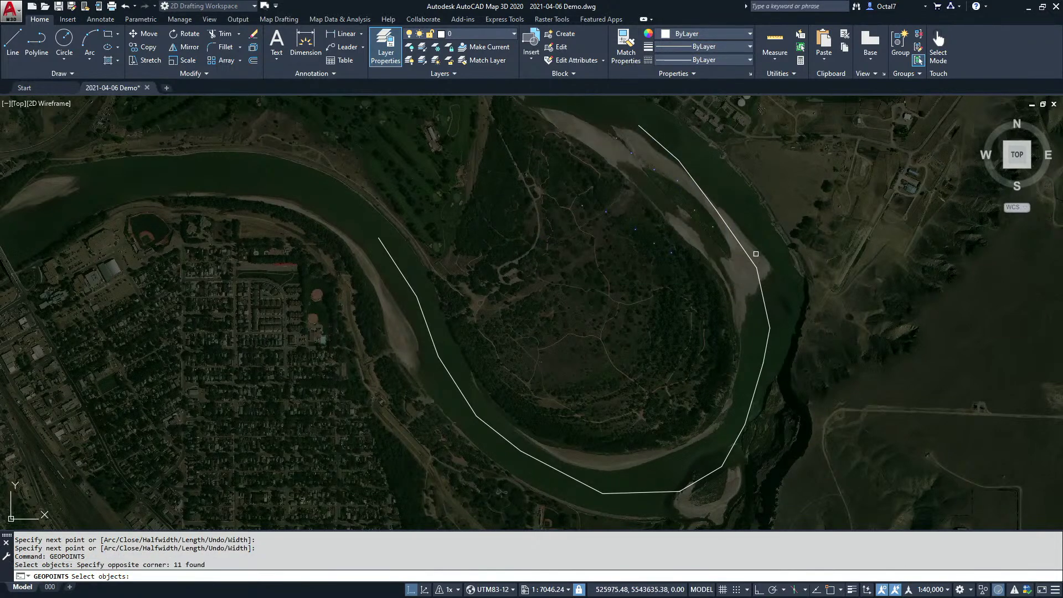
{"action": "left_click", "coordinate": [751, 255]}
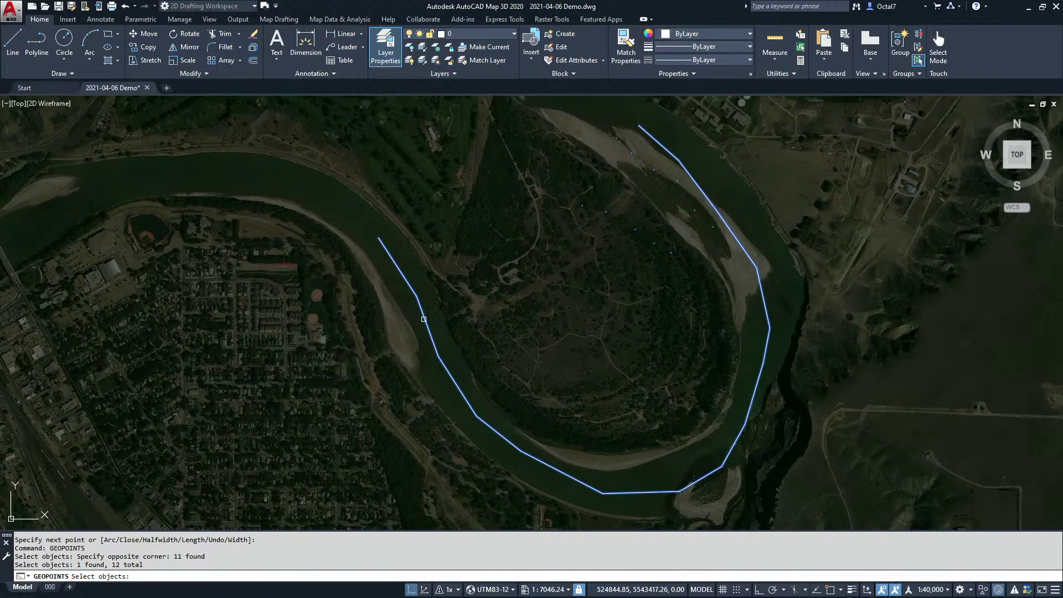
{"action": "key", "text": "Return"}
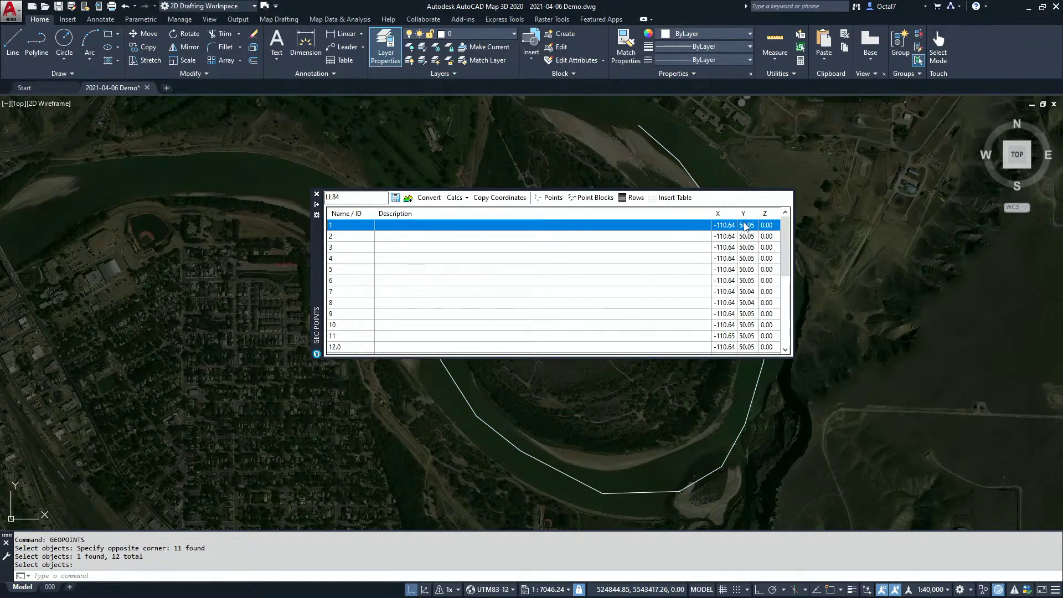
Move the GEO POINTS palette clear of the river bend and examine the rows for points 1 to 11 and the polyline vertices
{"action": "mouse_move", "coordinate": [307, 251]}
{"action": "left_mouse_down"}
{"action": "mouse_move", "coordinate": [300, 274]}
{"action": "mouse_move", "coordinate": [150, 337]}
{"action": "mouse_move", "coordinate": [76, 334]}
{"action": "left_mouse_up"}
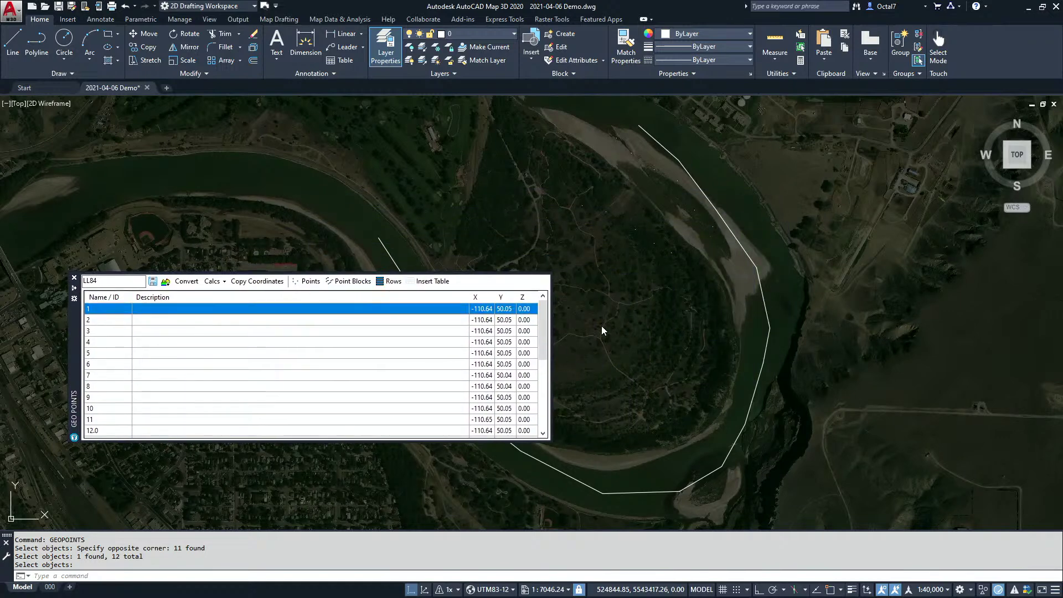
{"action": "left_click_drag", "start_coordinate": [541, 339], "coordinate": [549, 390]}
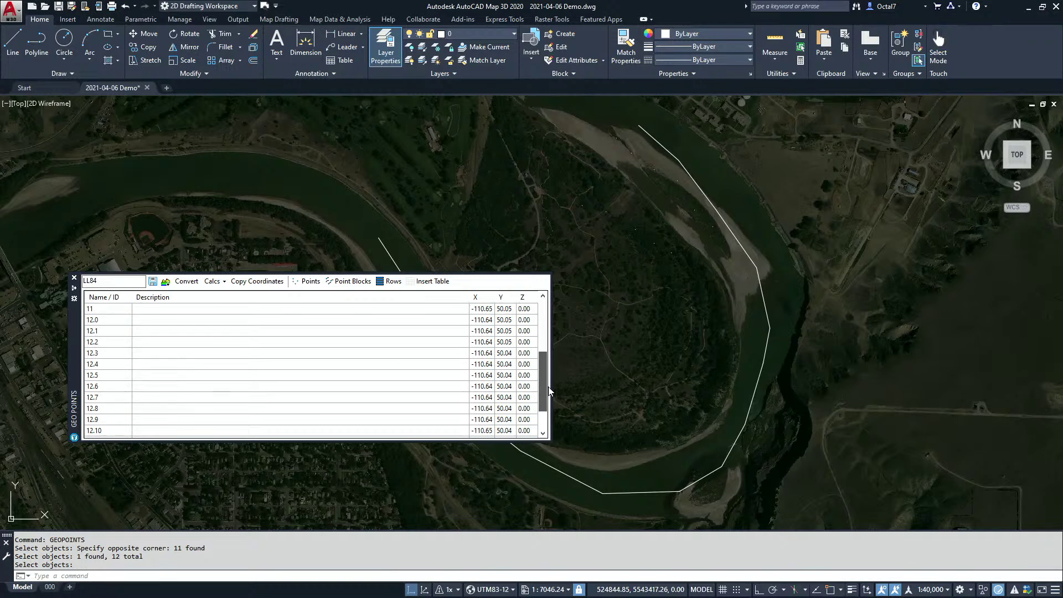
{"action": "left_click", "coordinate": [110, 321]}
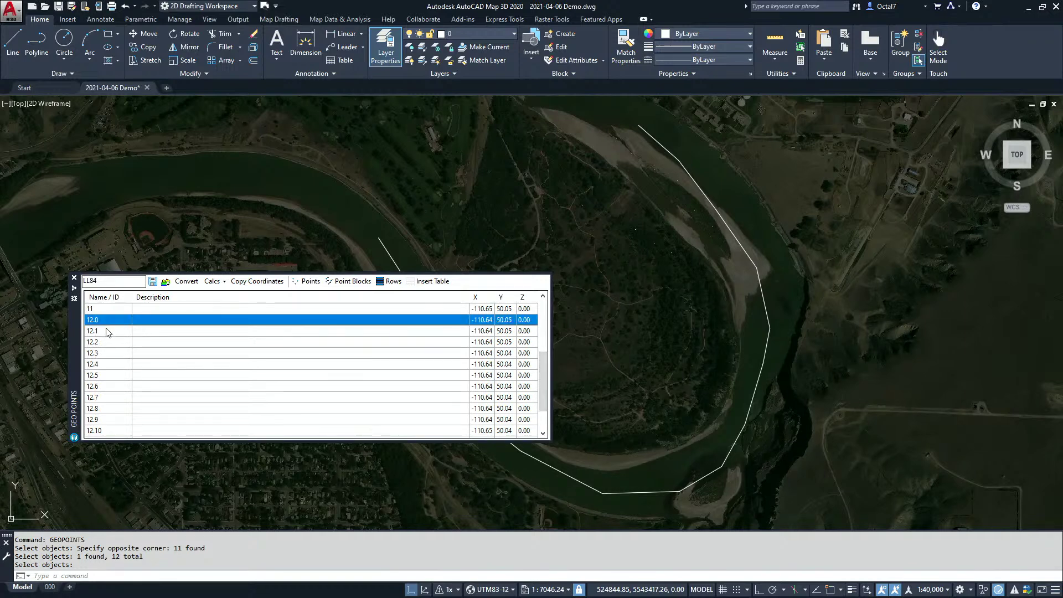
{"action": "left_click", "coordinate": [108, 333]}
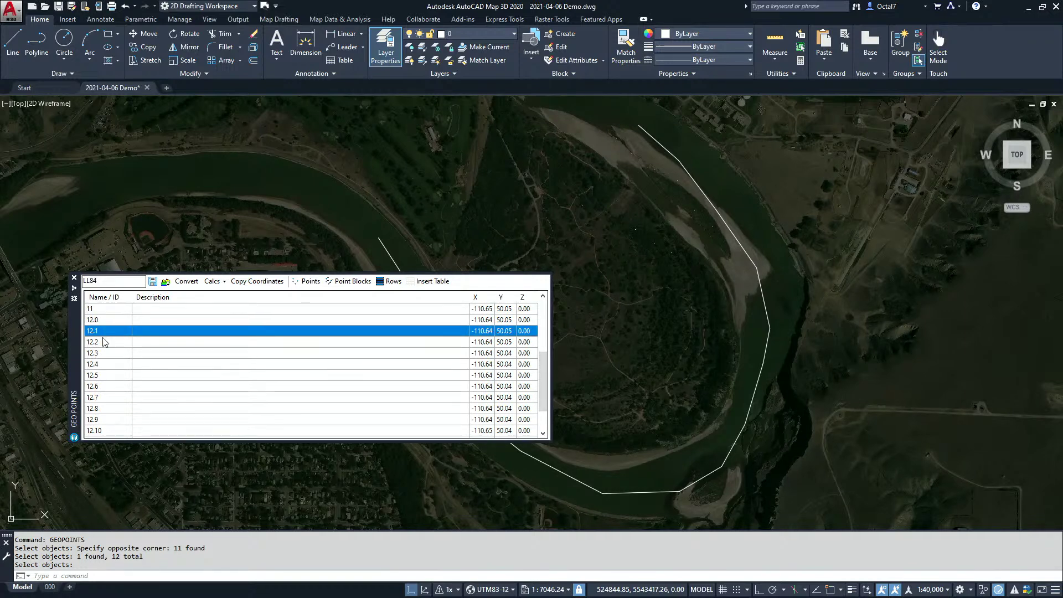
{"action": "left_click", "coordinate": [103, 343]}
{"action": "left_click", "coordinate": [101, 320]}
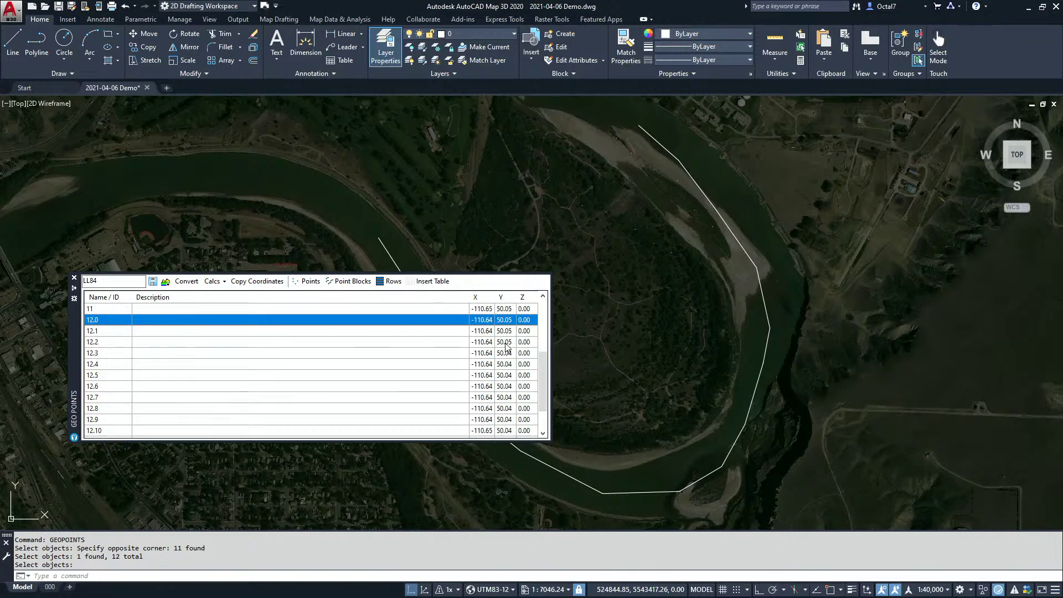
{"action": "left_click_drag", "start_coordinate": [538, 366], "coordinate": [540, 314]}
{"action": "left_click", "coordinate": [119, 310]}
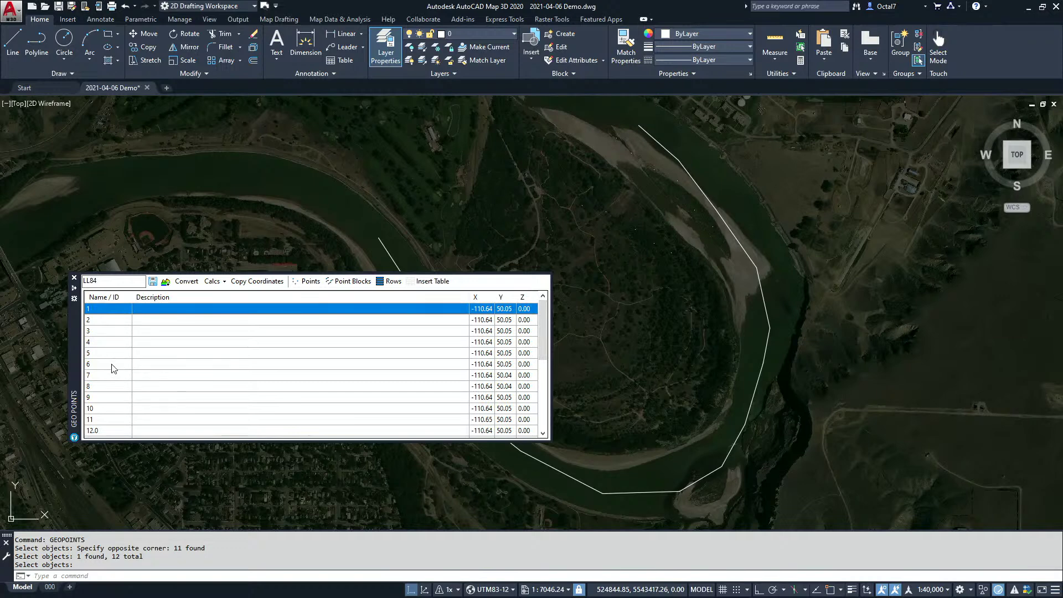
{"action": "left_click", "coordinate": [121, 422], "text": "shift"}
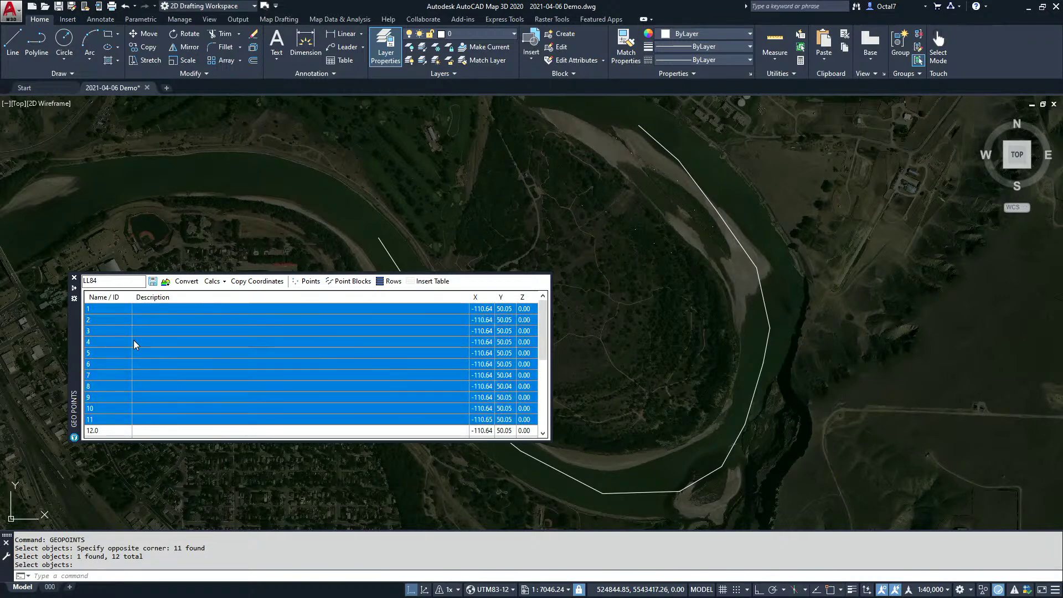
{"action": "left_click", "coordinate": [450, 334]}
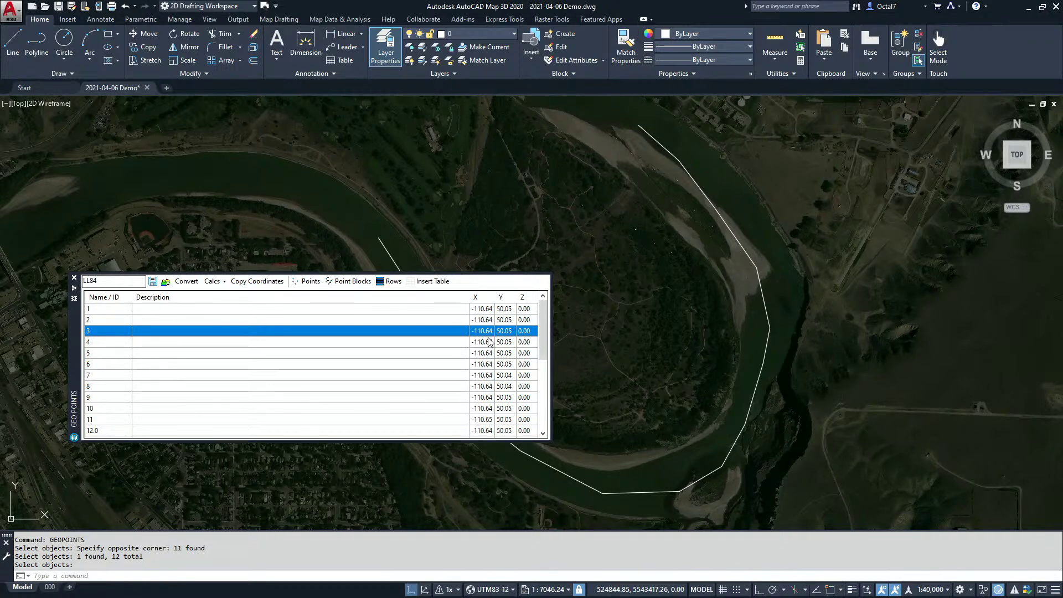
Set the X and Y columns of the point list to 6 decimals
{"action": "right_click", "coordinate": [484, 301]}
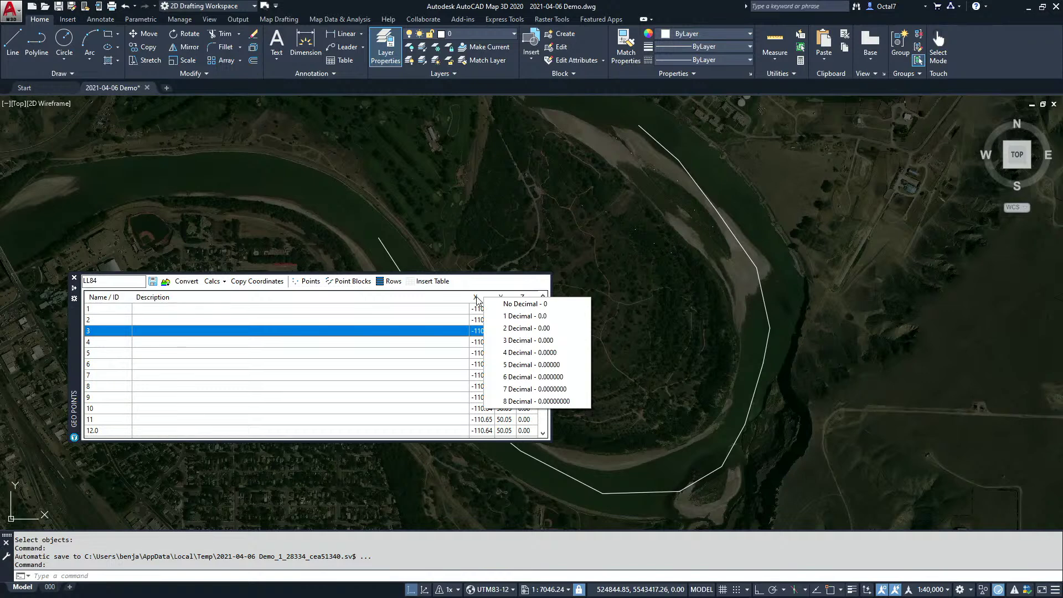
{"action": "left_click", "coordinate": [526, 378]}
{"action": "right_click", "coordinate": [503, 299]}
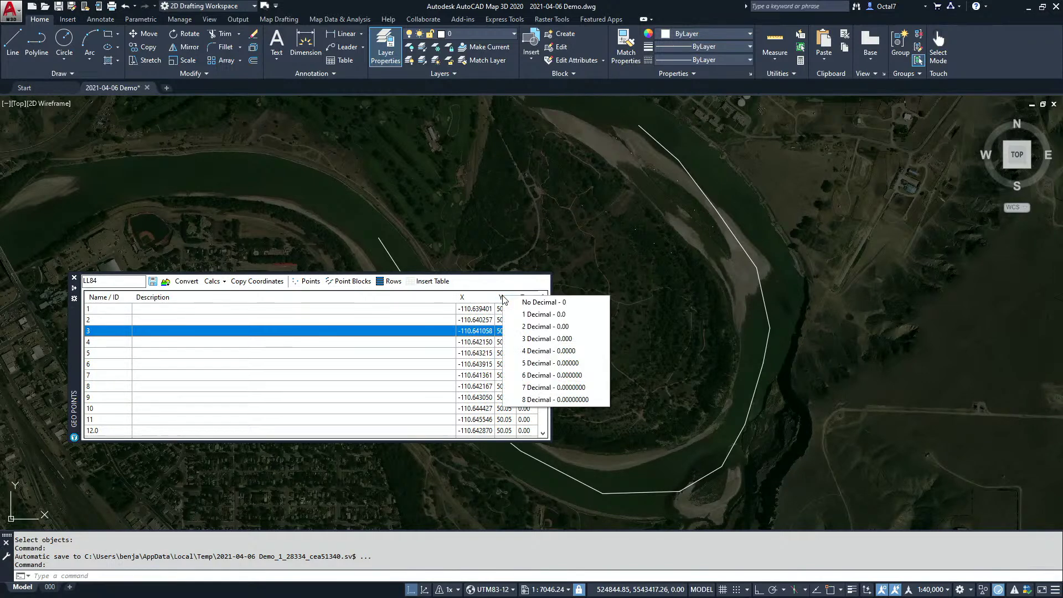
{"action": "left_click", "coordinate": [542, 377]}
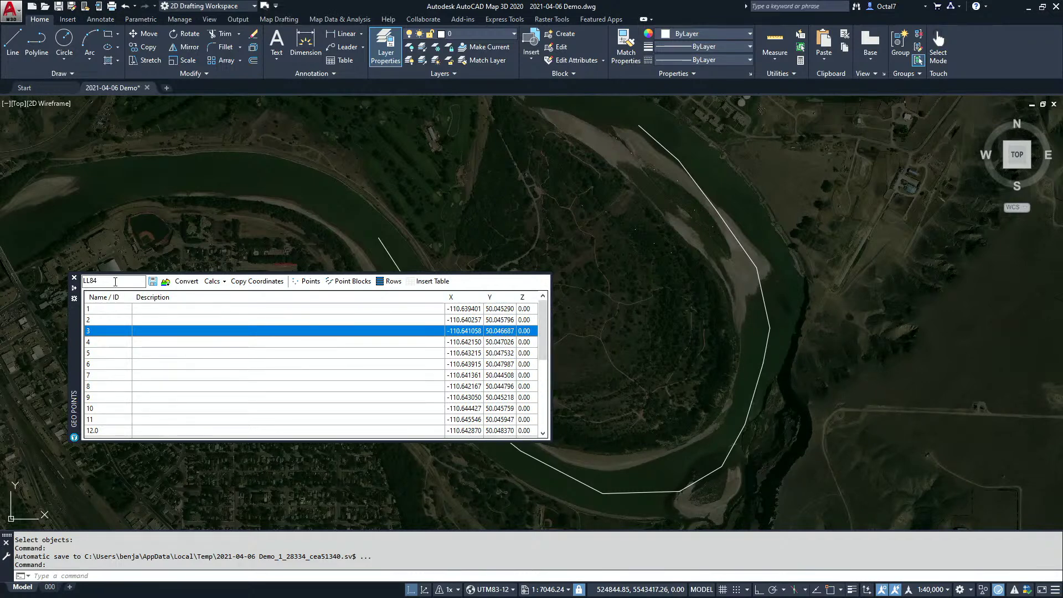
Move the GEO POINTS palette off the bend, review the coordinates, and request elevations for the listed points, dismissing the summary
{"action": "left_click_drag", "start_coordinate": [106, 283], "coordinate": [83, 281]}
{"action": "left_click_drag", "start_coordinate": [82, 352], "coordinate": [47, 219]}
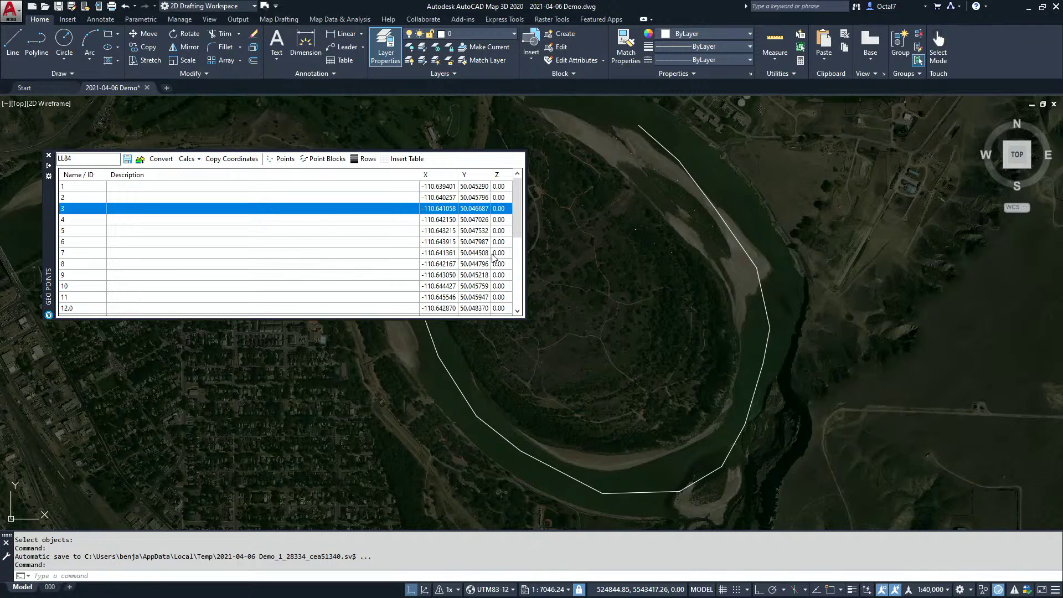
{"action": "scroll", "coordinate": [509, 259], "scroll_direction": "down", "scroll_amount": 5}
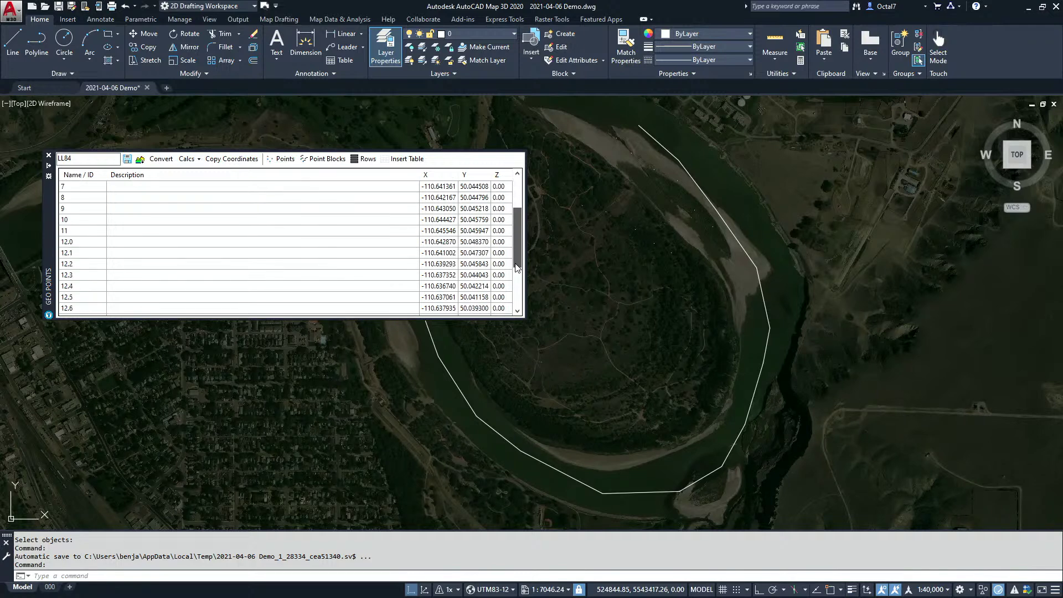
{"action": "scroll", "coordinate": [510, 244], "scroll_direction": "up", "scroll_amount": 4}
{"action": "scroll", "coordinate": [509, 244], "scroll_direction": "up", "scroll_amount": 1}
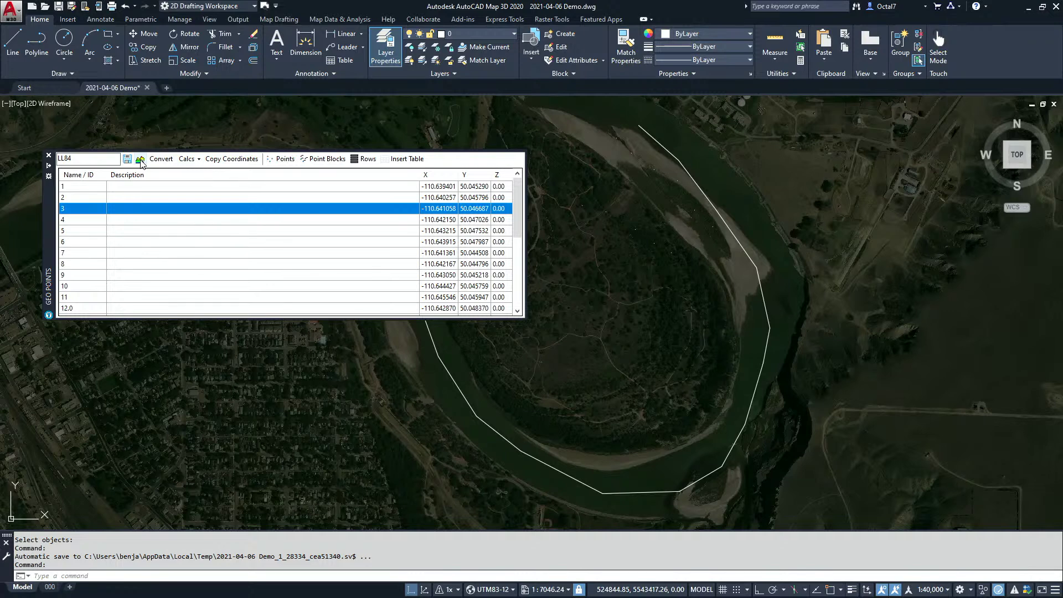
{"action": "left_click", "coordinate": [140, 160]}
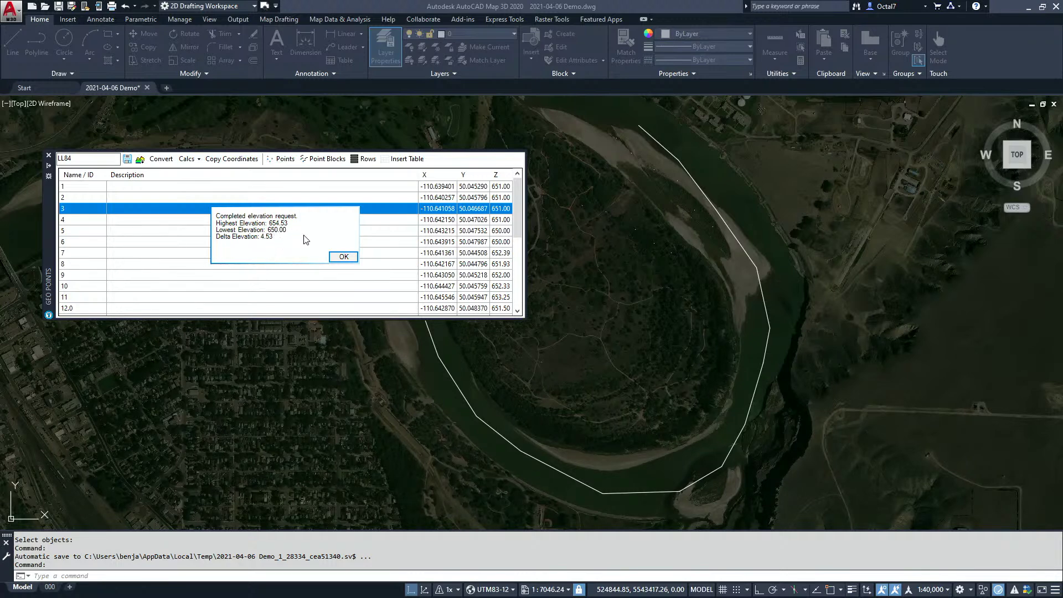
{"action": "left_click", "coordinate": [343, 257]}
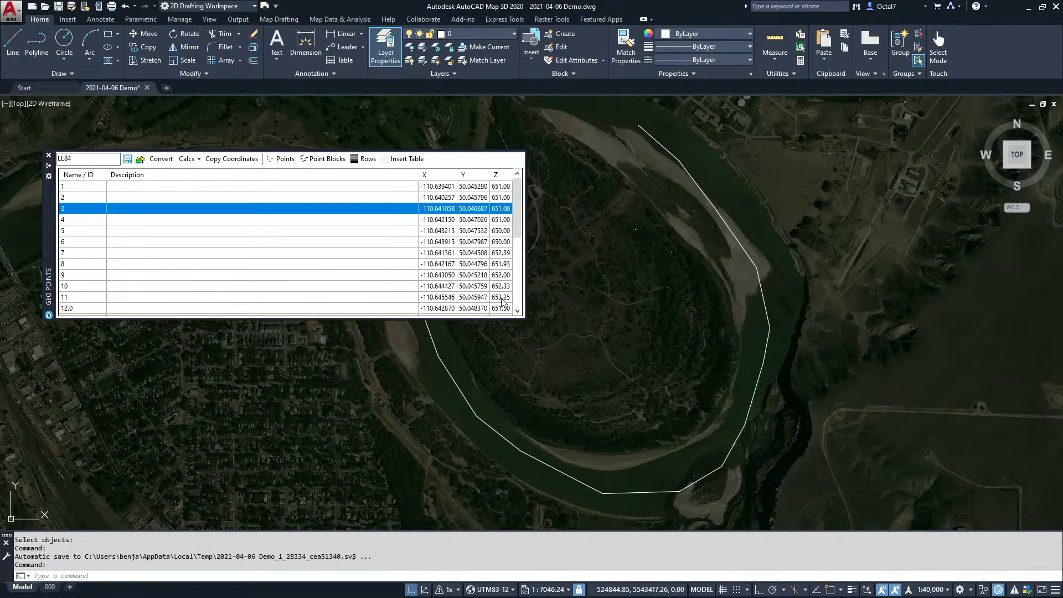
Narrow the GEO POINTS palette and check the comma-delimited export of the point list, cancelling it without saving
{"action": "scroll", "coordinate": [520, 253], "scroll_direction": "down", "scroll_amount": 2}
{"action": "left_click_drag", "start_coordinate": [525, 255], "coordinate": [541, 228]}
{"action": "left_click_drag", "start_coordinate": [526, 318], "coordinate": [437, 314]}
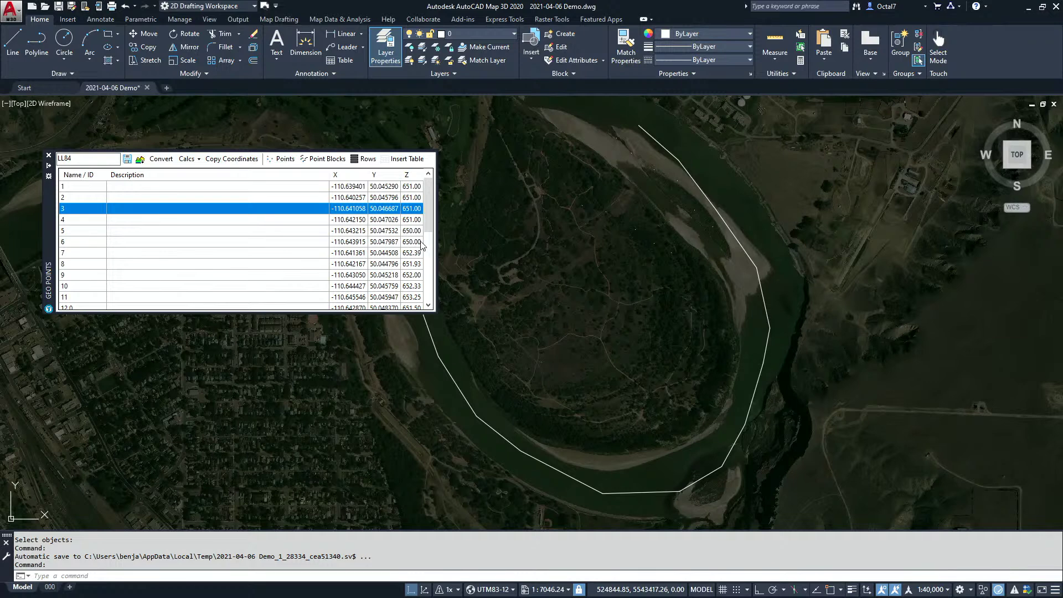
{"action": "mouse_move", "coordinate": [432, 235]}
{"action": "left_mouse_down"}
{"action": "mouse_move", "coordinate": [430, 313]}
{"action": "mouse_move", "coordinate": [427, 222]}
{"action": "left_mouse_up"}
{"action": "left_click", "coordinate": [128, 162]}
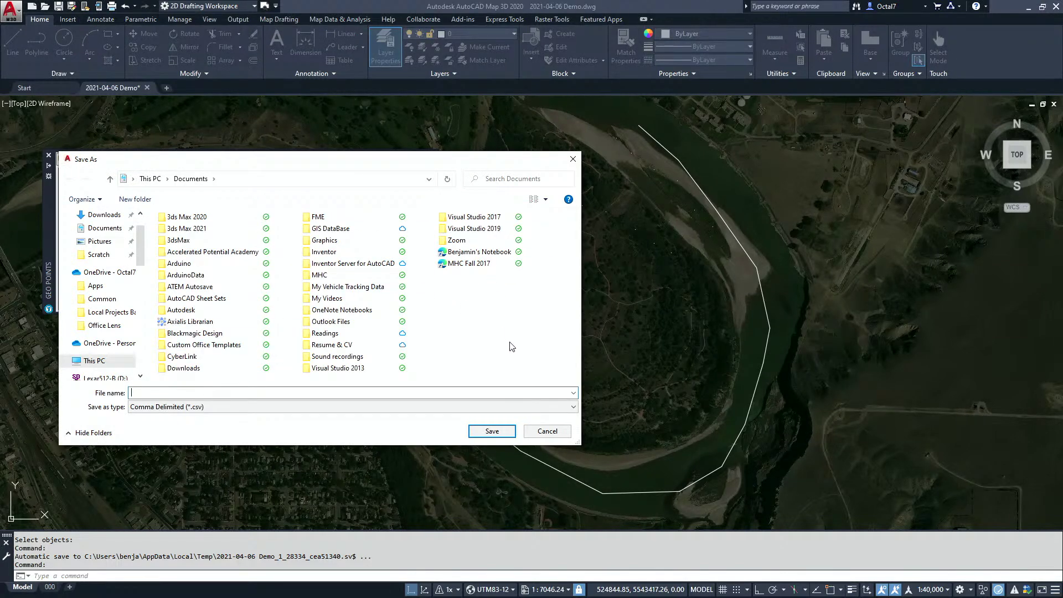
{"action": "left_click", "coordinate": [554, 432]}
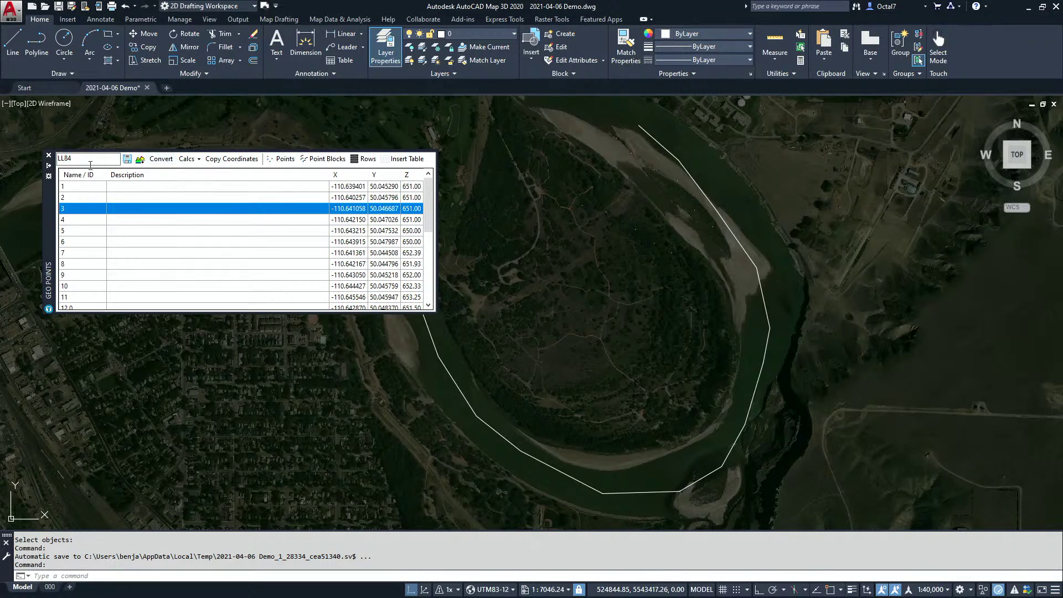
Search the target projections for UTM83-12 to convert the point list, and cancel without converting
{"action": "left_click", "coordinate": [160, 159]}
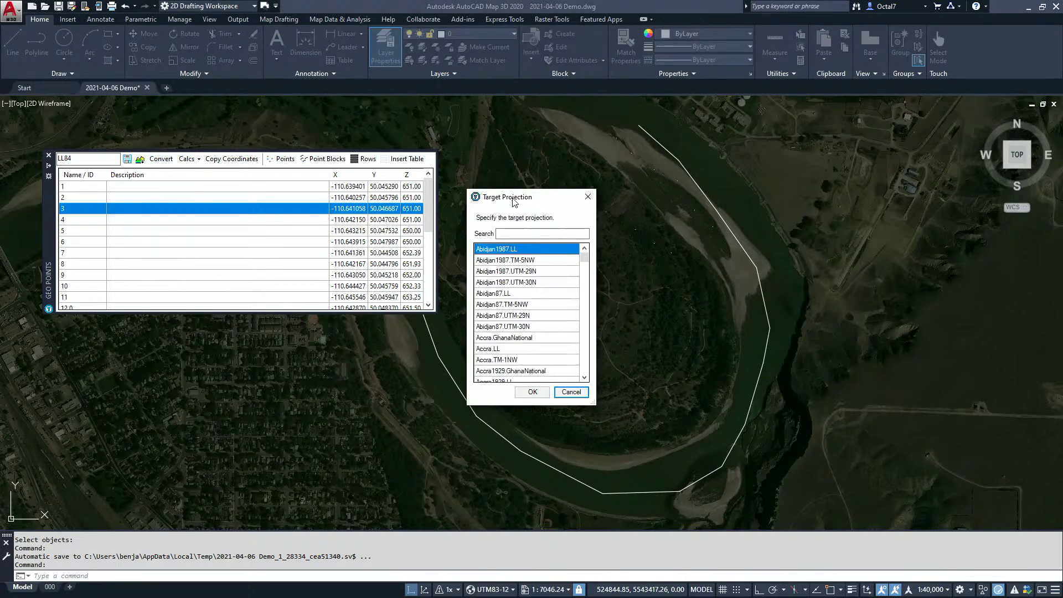
{"action": "left_click_drag", "start_coordinate": [514, 202], "coordinate": [502, 177]}
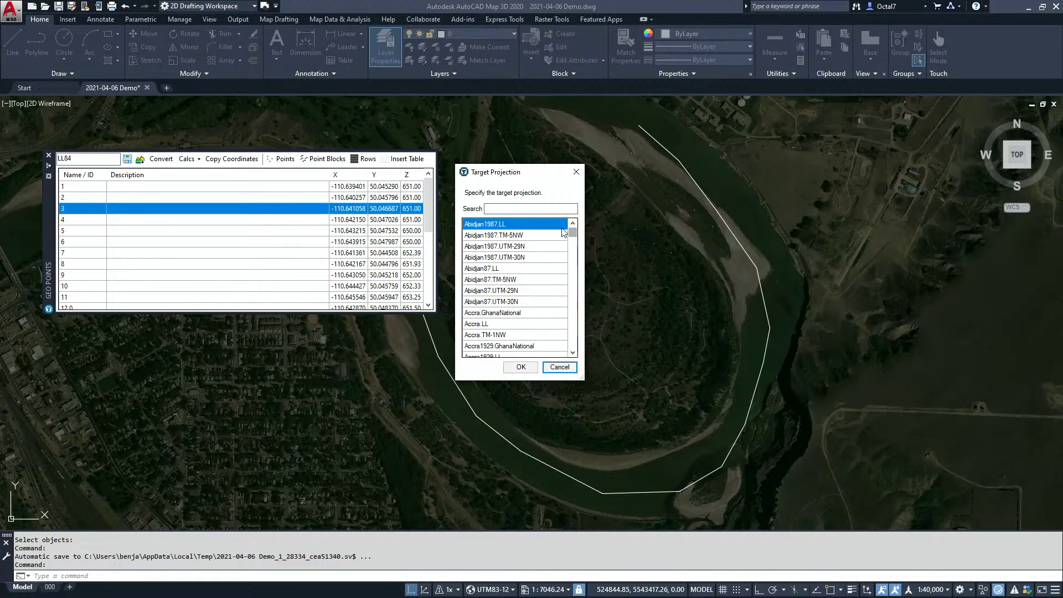
{"action": "mouse_move", "coordinate": [574, 234]}
{"action": "left_mouse_down"}
{"action": "mouse_move", "coordinate": [578, 351]}
{"action": "mouse_move", "coordinate": [574, 235]}
{"action": "left_mouse_up"}
{"action": "left_click", "coordinate": [534, 223]}
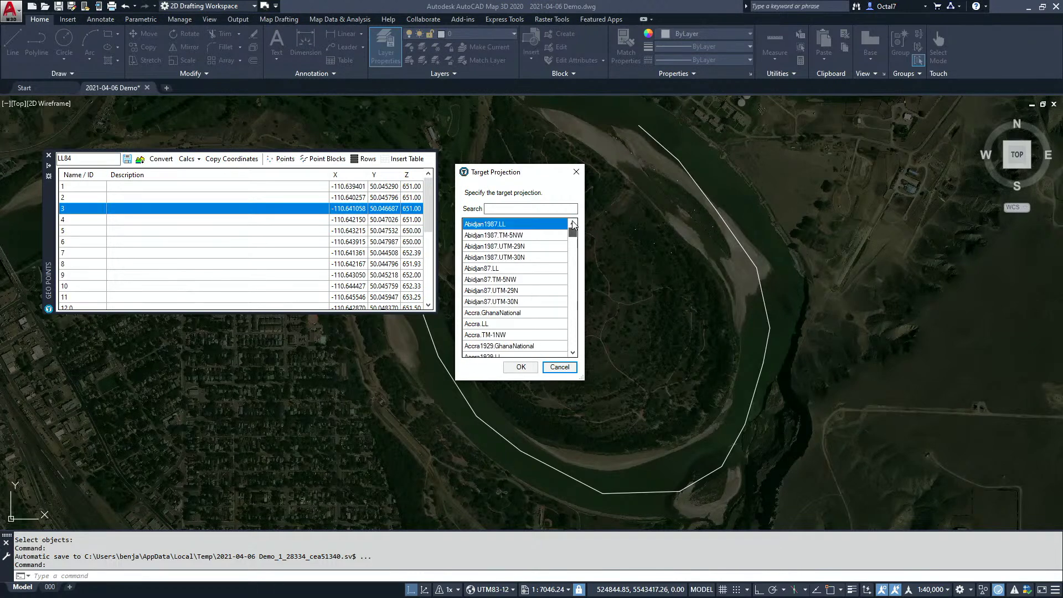
{"action": "left_click", "coordinate": [510, 210]}
{"action": "type", "text": "utm8"}
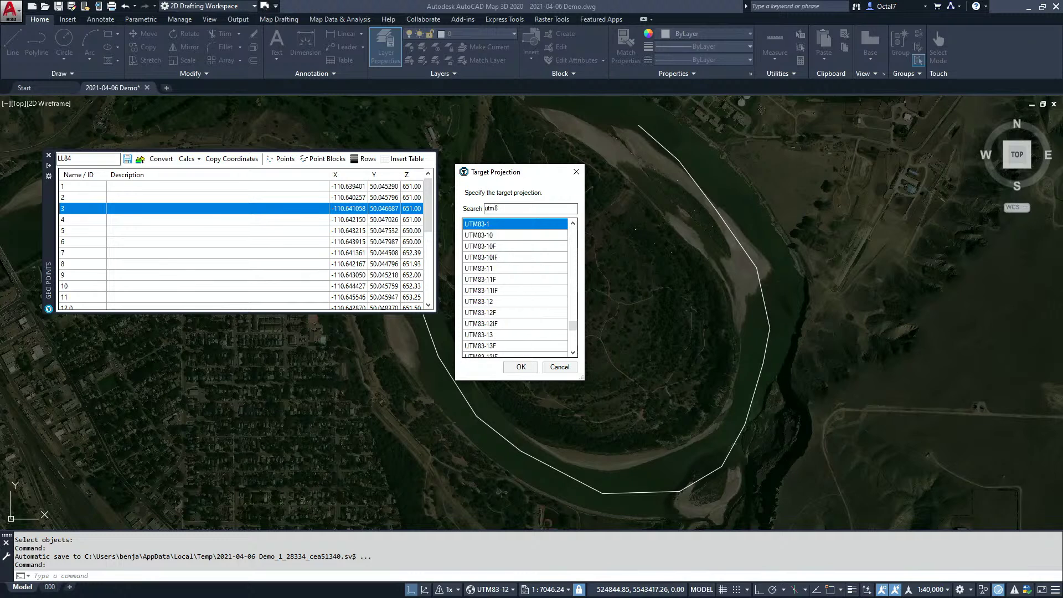
{"action": "type", "text": "3-12"}
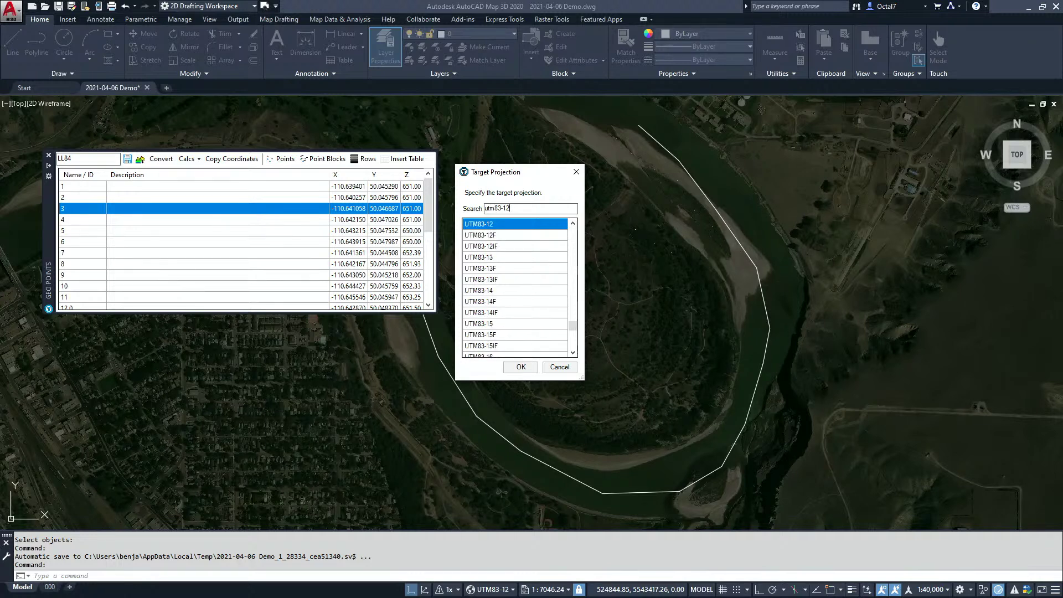
{"action": "left_click", "coordinate": [560, 368]}
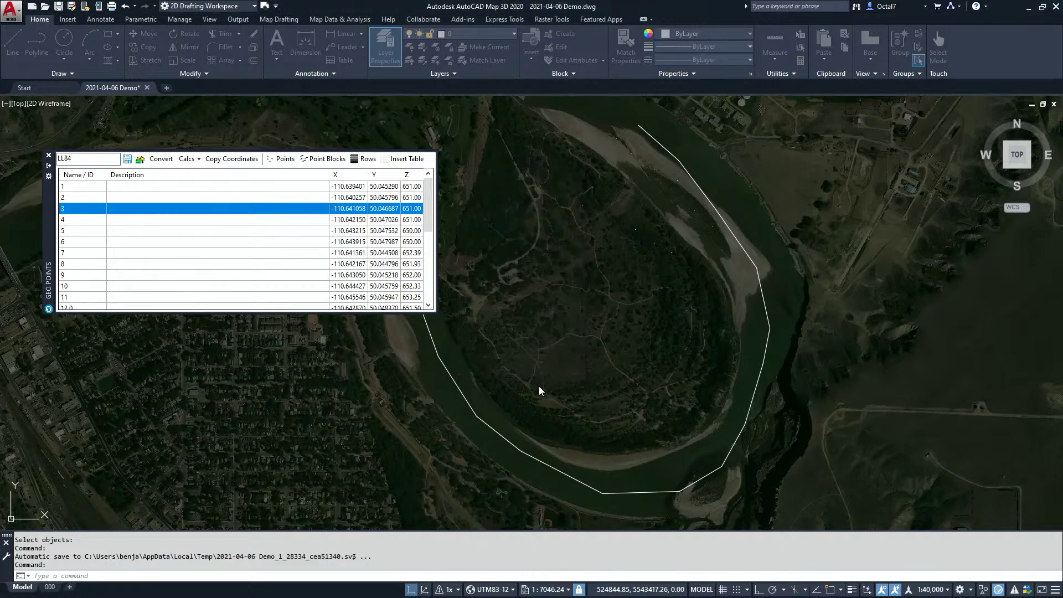
Invert the elevations of the listed points and widen the palette to show the Z column with 2 decimals
{"action": "left_click", "coordinate": [195, 159]}
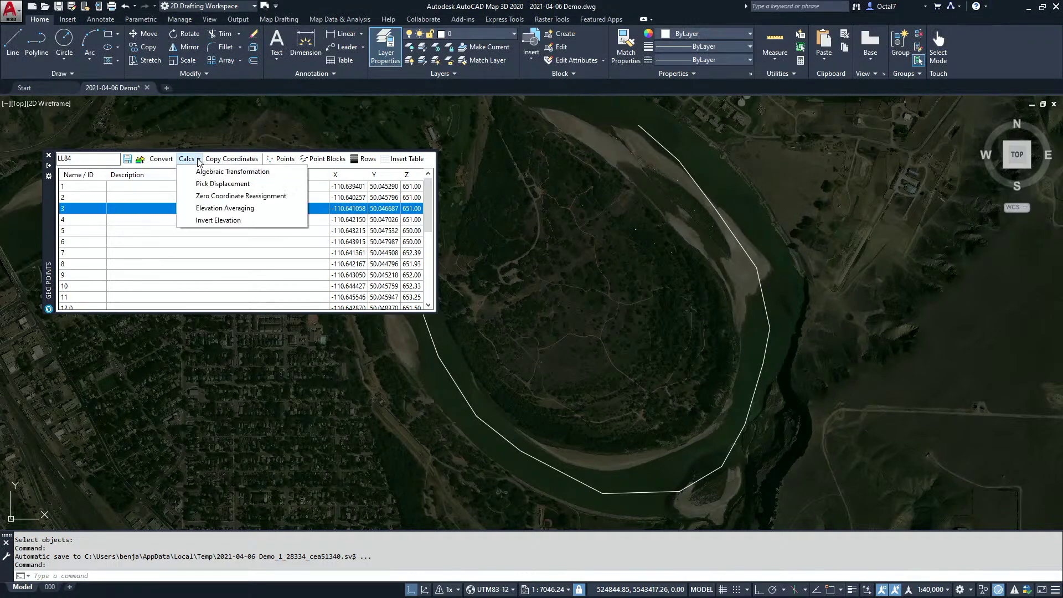
{"action": "left_click", "coordinate": [225, 221]}
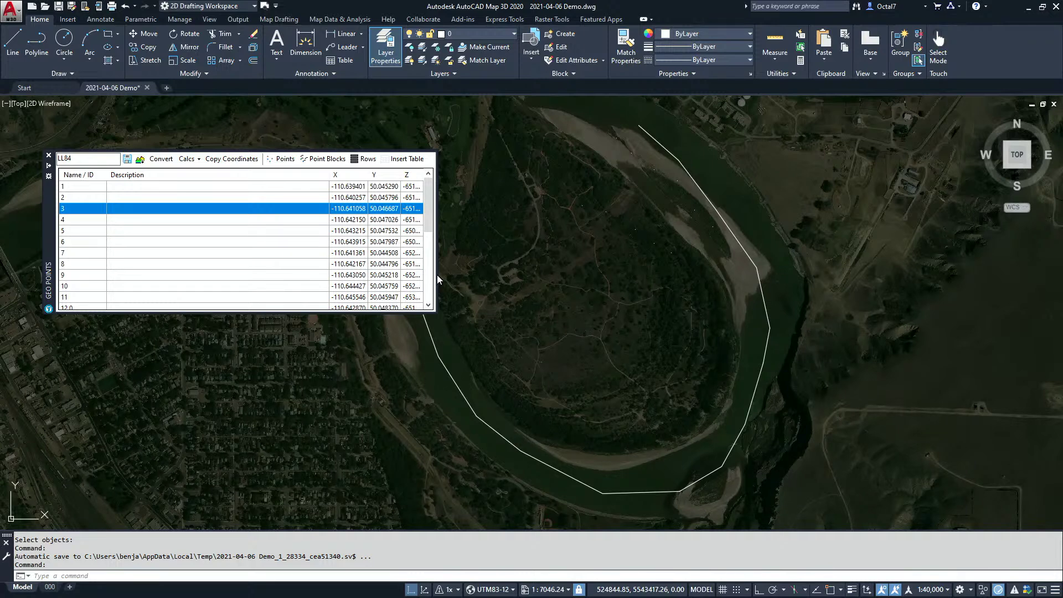
{"action": "left_click_drag", "start_coordinate": [438, 274], "coordinate": [441, 271]}
{"action": "right_click", "coordinate": [415, 176]}
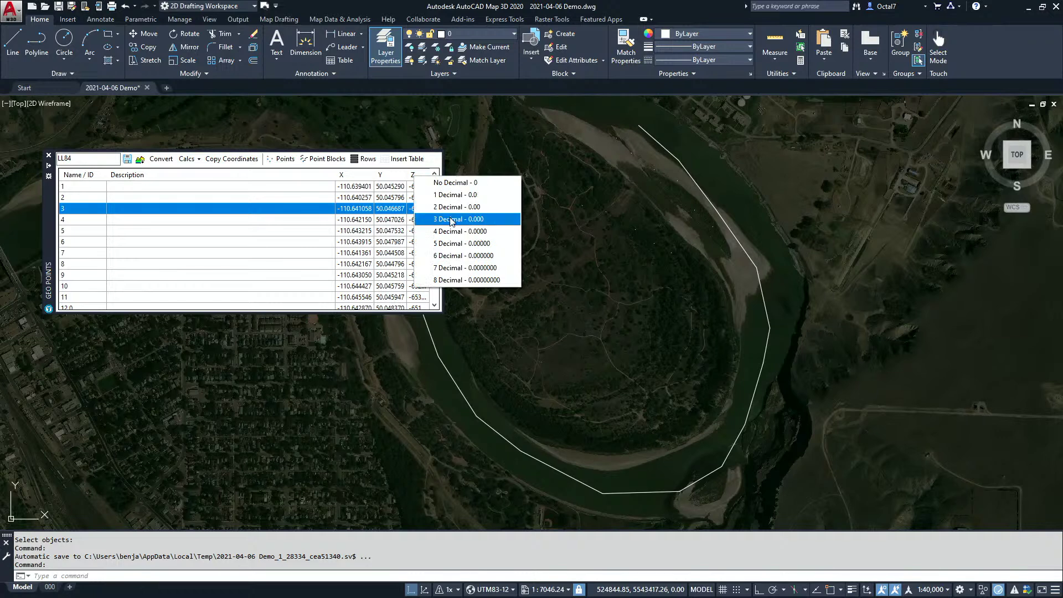
{"action": "left_click", "coordinate": [452, 220]}
{"action": "right_click", "coordinate": [422, 180]}
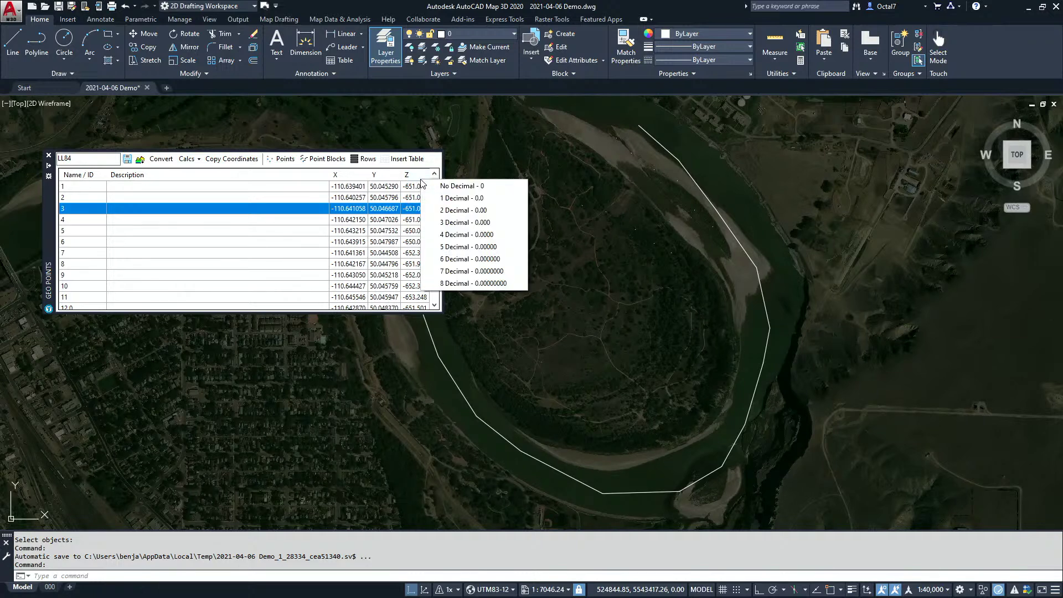
{"action": "left_click", "coordinate": [437, 211]}
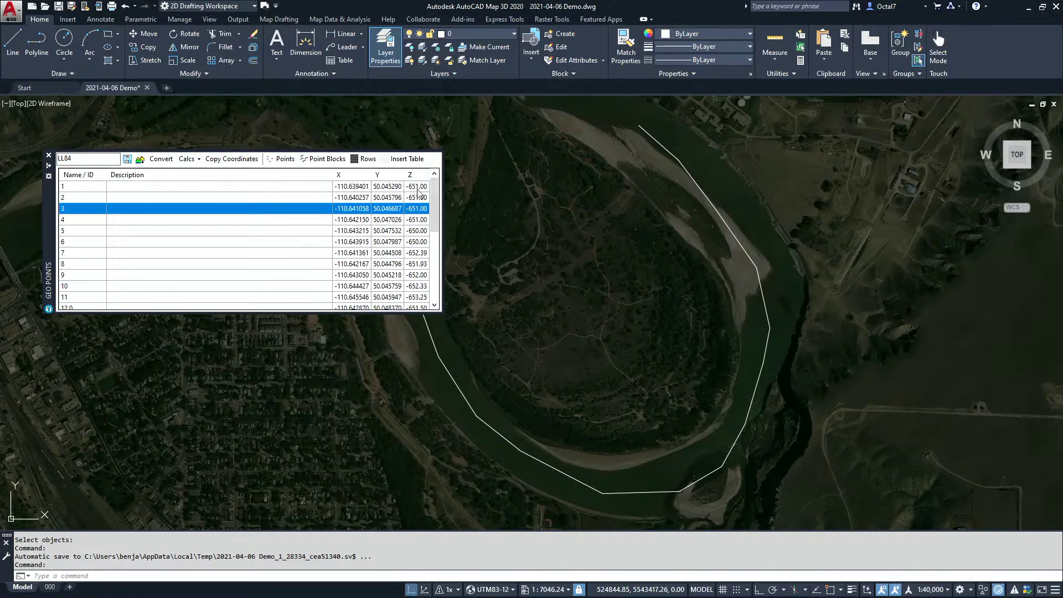
Apply Invert Elevation to the point list a second time to reverse the sign change
{"action": "left_click", "coordinate": [191, 159]}
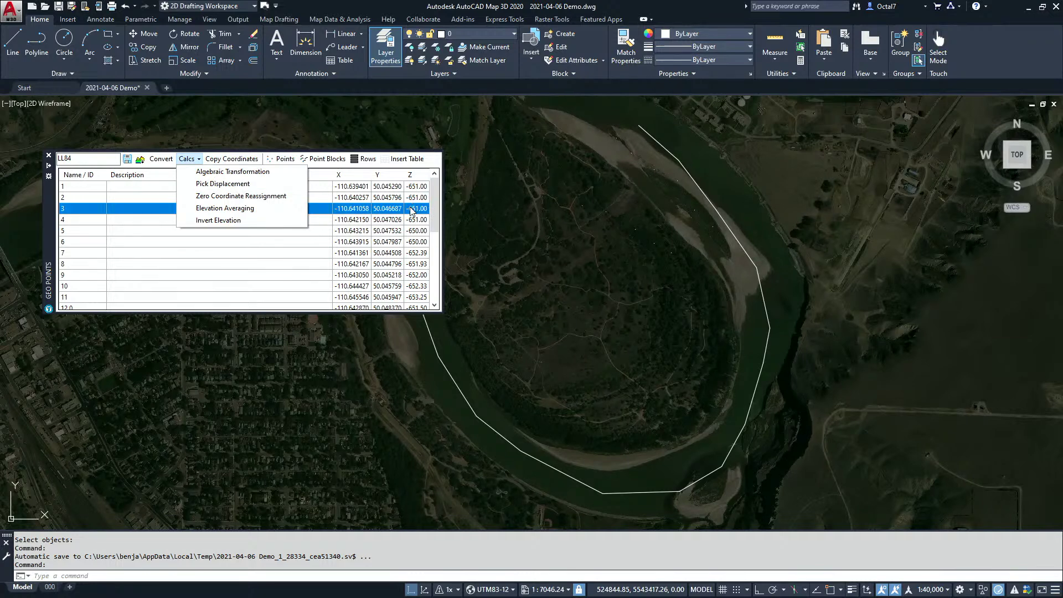
{"action": "left_click", "coordinate": [239, 220]}
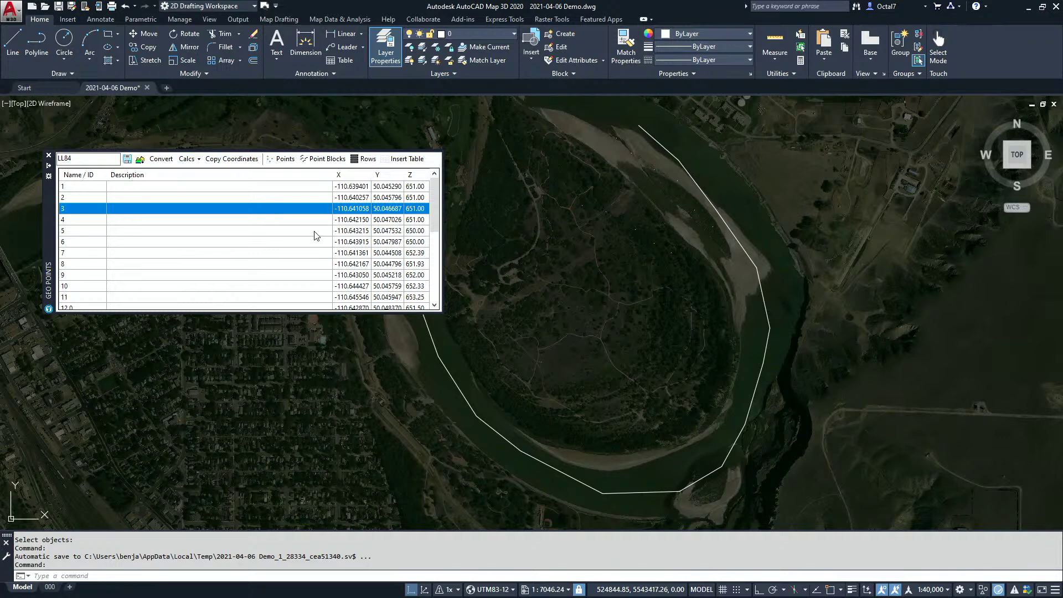
Copy the coordinates of the point list and paste them as text on layout 000, beside the sheet
{"action": "left_click", "coordinate": [228, 160]}
{"action": "left_click", "coordinate": [51, 587]}
{"action": "left_click", "coordinate": [696, 194]}
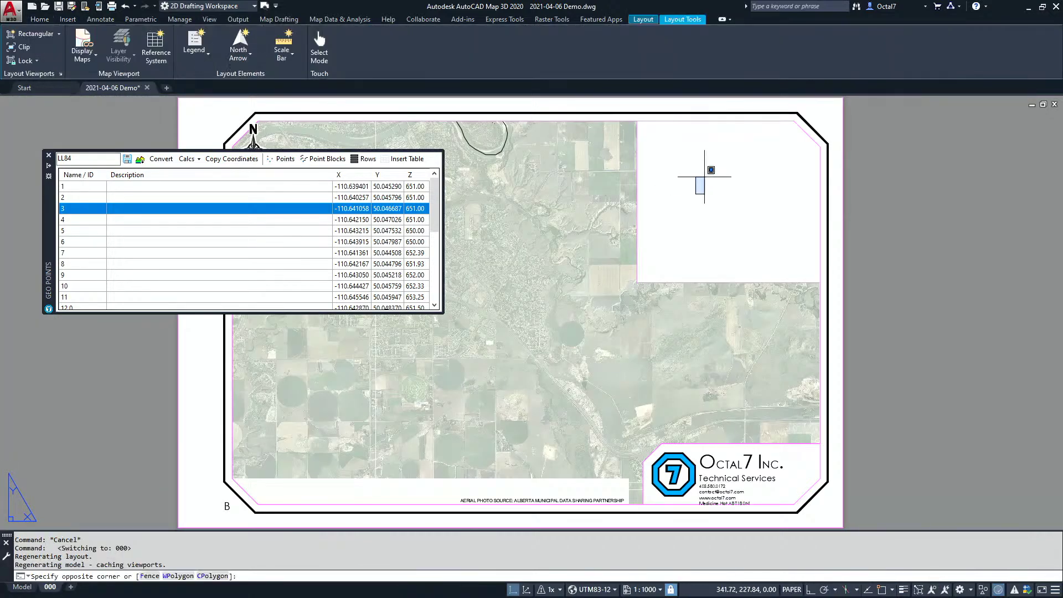
{"action": "left_click", "coordinate": [717, 177]}
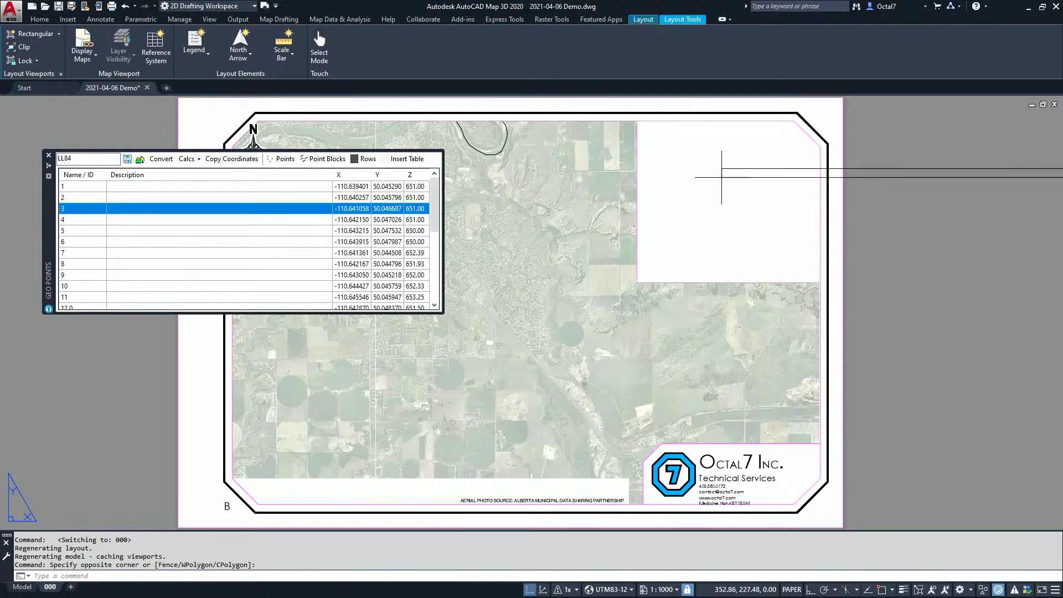
{"action": "key", "text": "ctrl+v"}
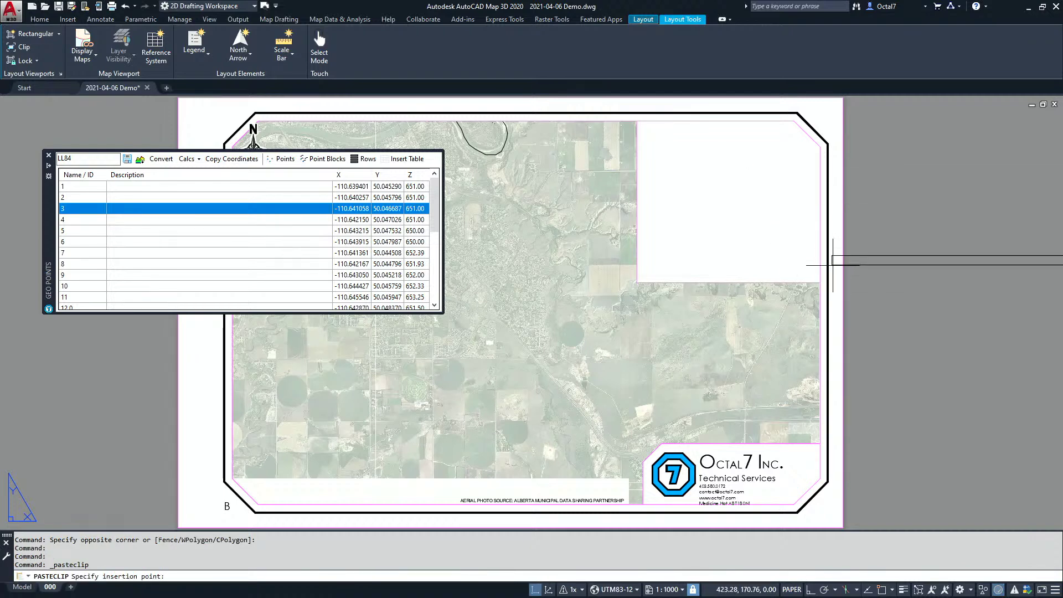
{"action": "left_click", "coordinate": [866, 238]}
{"action": "middle_click_drag", "start_coordinate": [892, 264], "coordinate": [727, 270]}
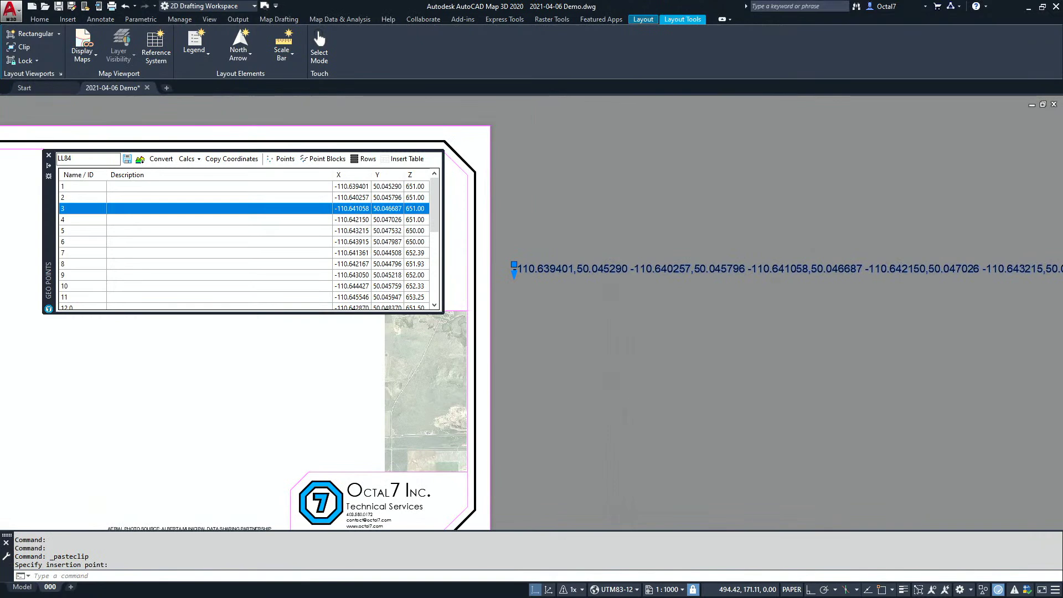
{"action": "scroll", "coordinate": [664, 276], "scroll_direction": "down", "scroll_amount": 2}
{"action": "scroll", "coordinate": [632, 274], "scroll_direction": "up", "scroll_amount": 3}
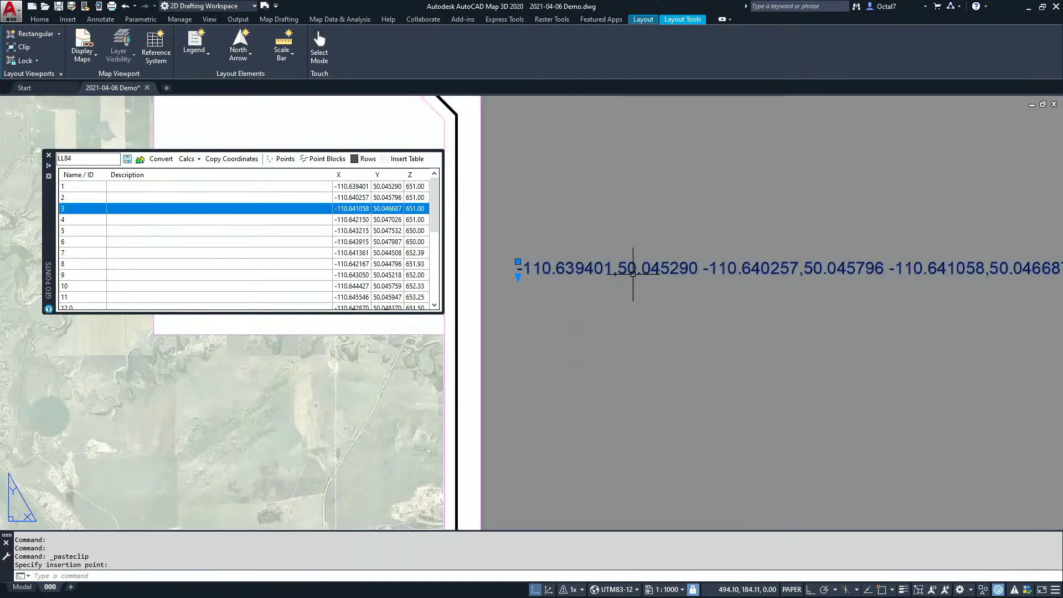
{"action": "middle_click_drag", "start_coordinate": [672, 295], "coordinate": [669, 332]}
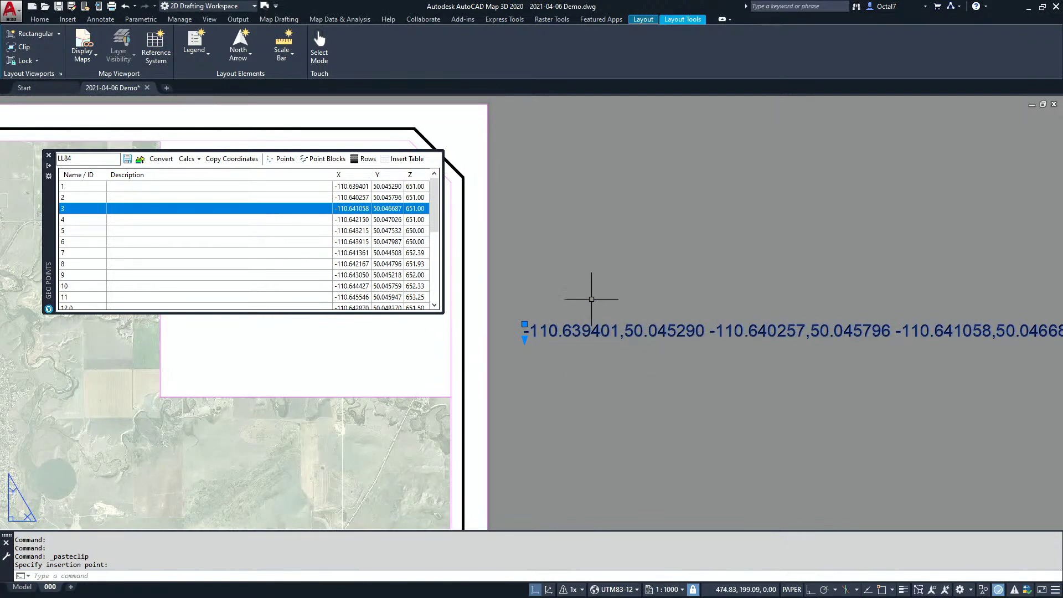
Compare the pasted coordinate text with the X, Y and Z values in the point list, and erase the text
{"action": "left_click", "coordinate": [333, 190]}
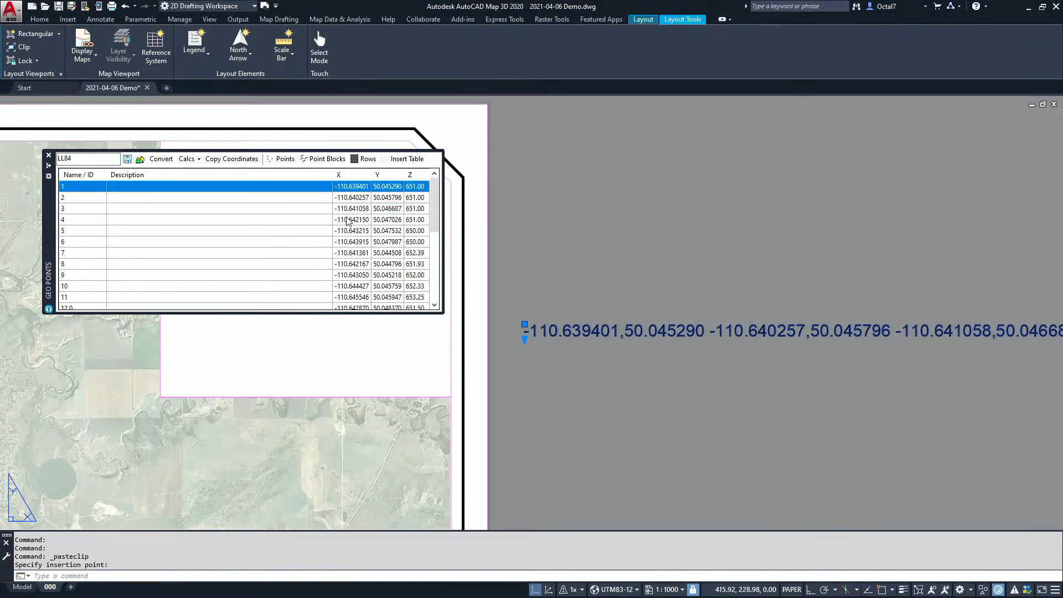
{"action": "left_click", "coordinate": [352, 264]}
{"action": "left_click", "coordinate": [418, 201]}
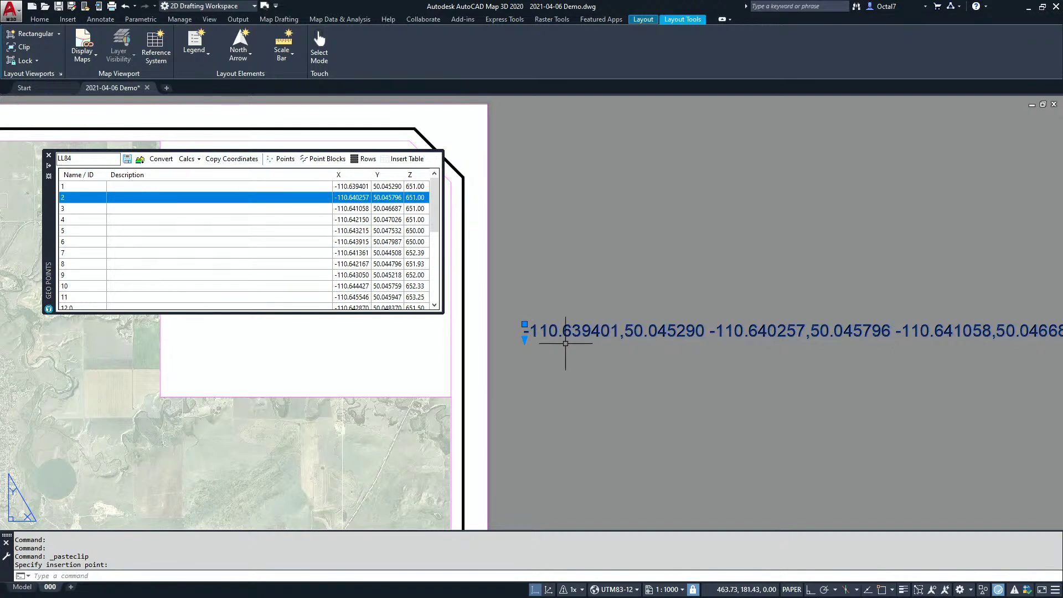
{"action": "key", "text": "Delete"}
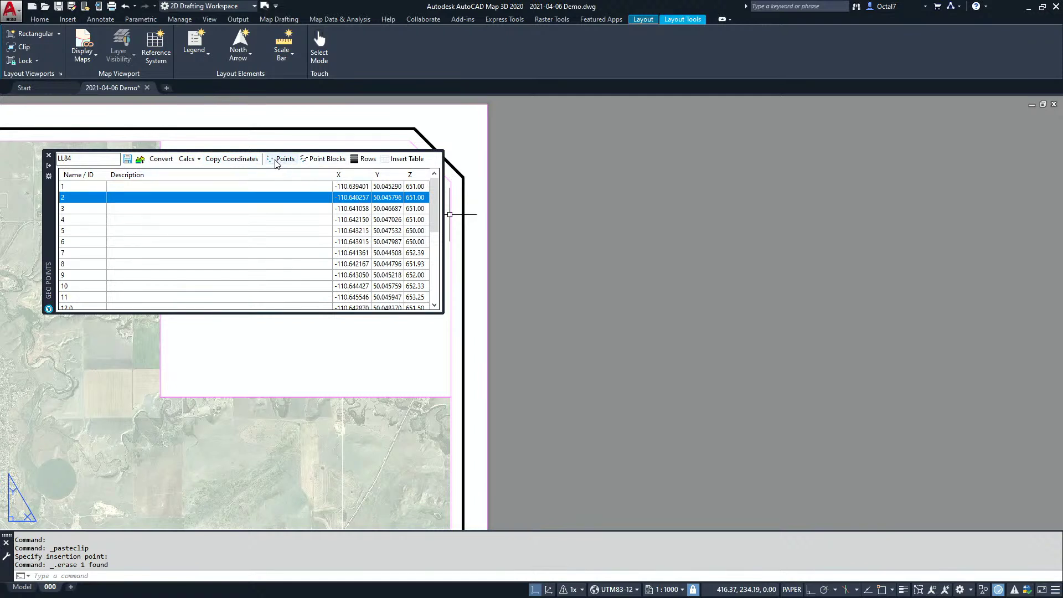
Create a new drawing and assign it the UTM83-12 coordinate system
{"action": "left_click", "coordinate": [166, 88]}
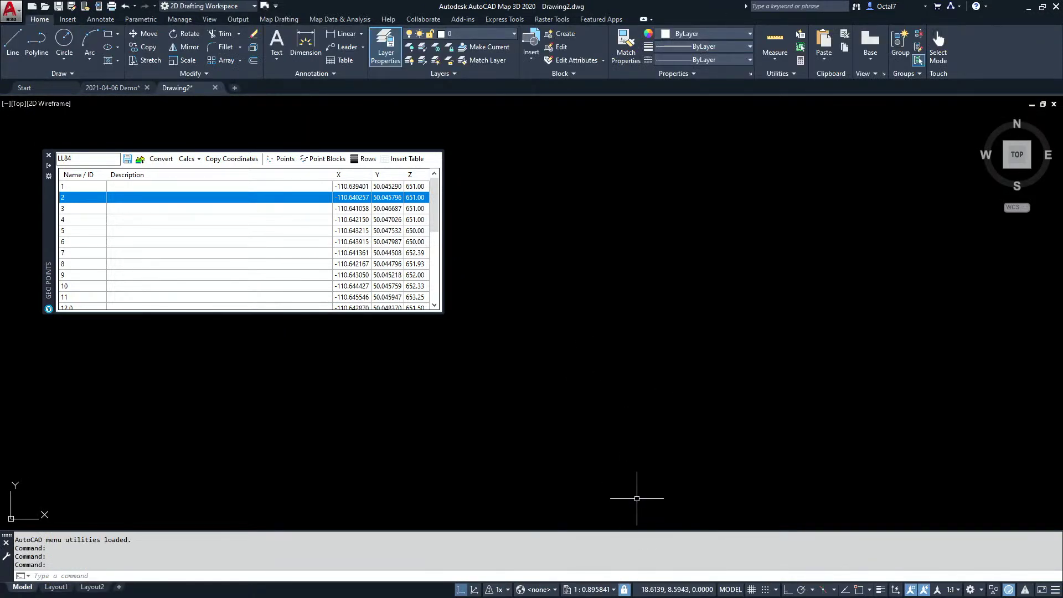
{"action": "left_click", "coordinate": [555, 591]}
{"action": "left_click", "coordinate": [549, 582]}
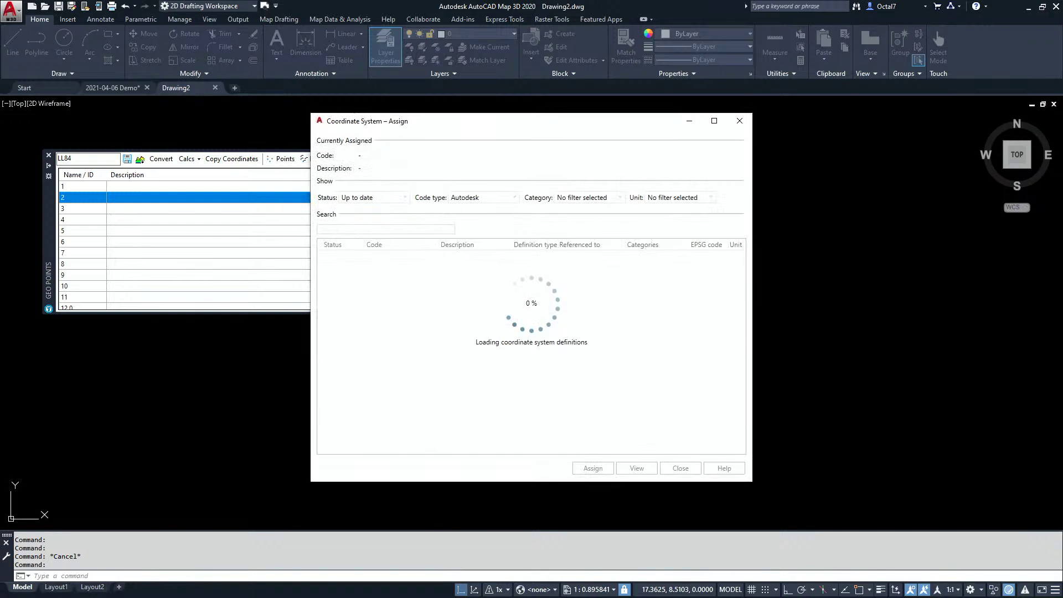
{"action": "left_click", "coordinate": [393, 230]}
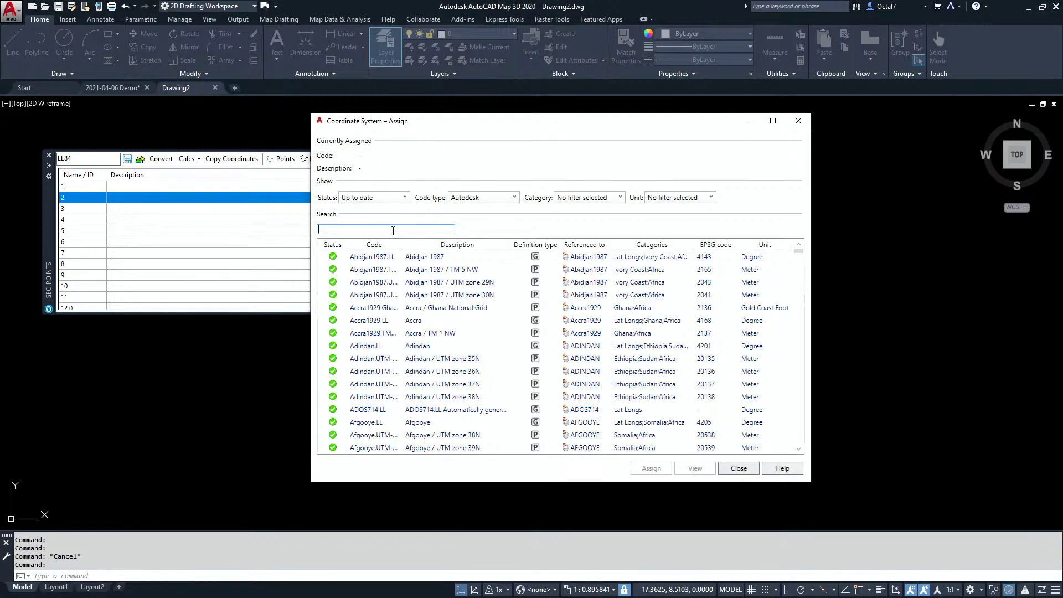
{"action": "key", "text": "BackSpace"}
{"action": "key", "text": "BackSpace"}
{"action": "key", "text": "BackSpace"}
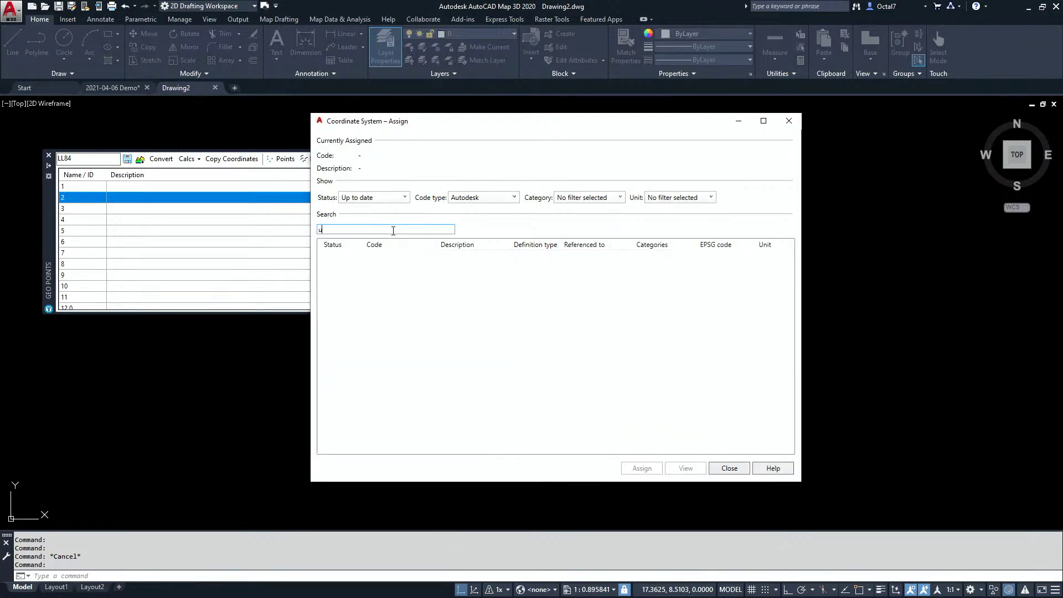
{"action": "type", "text": "tm8"}
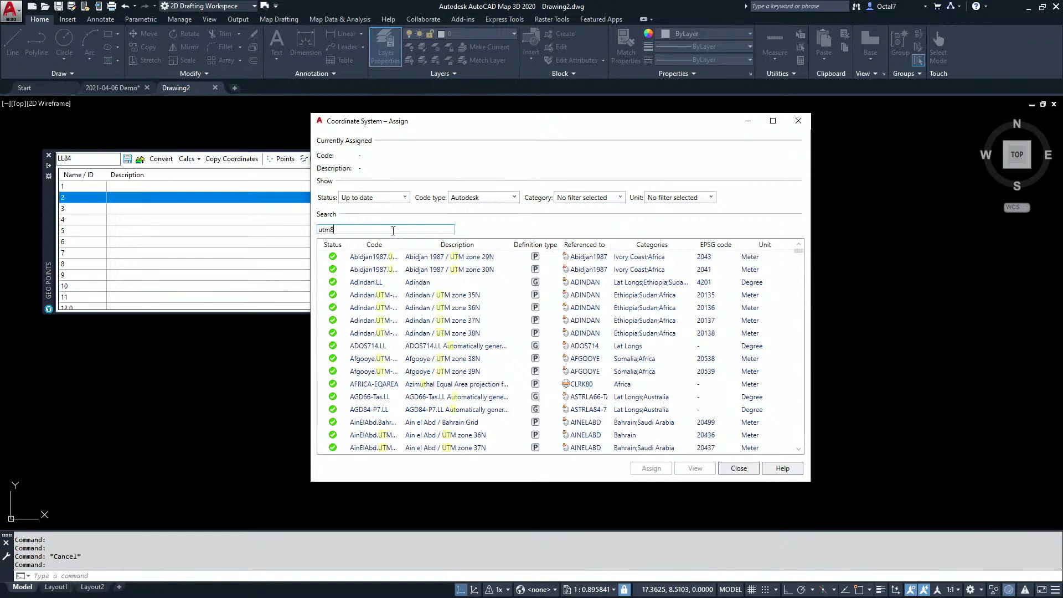
{"action": "type", "text": "3-12"}
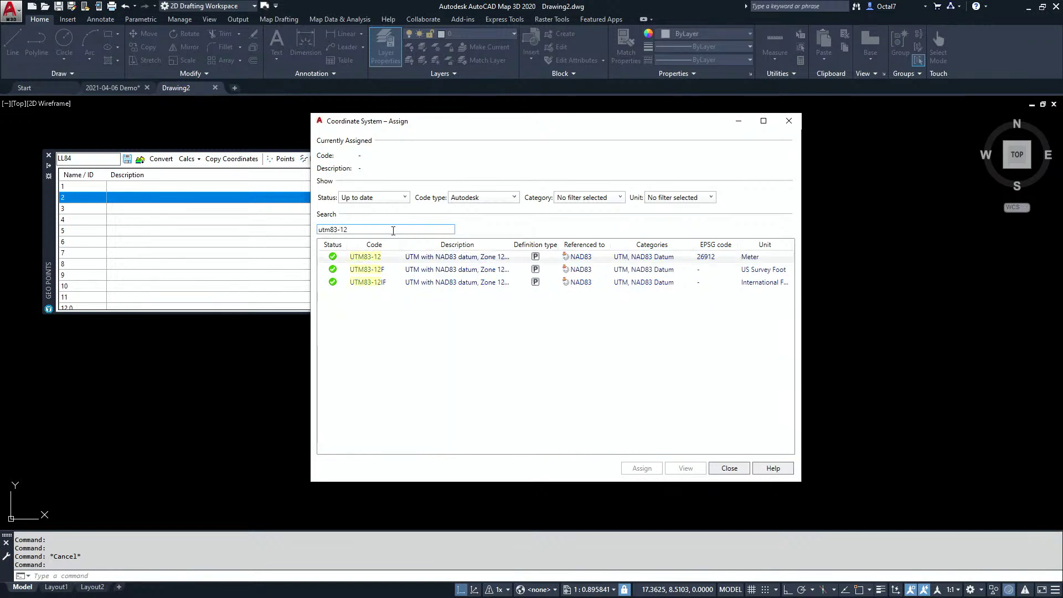
{"action": "left_click", "coordinate": [642, 469]}
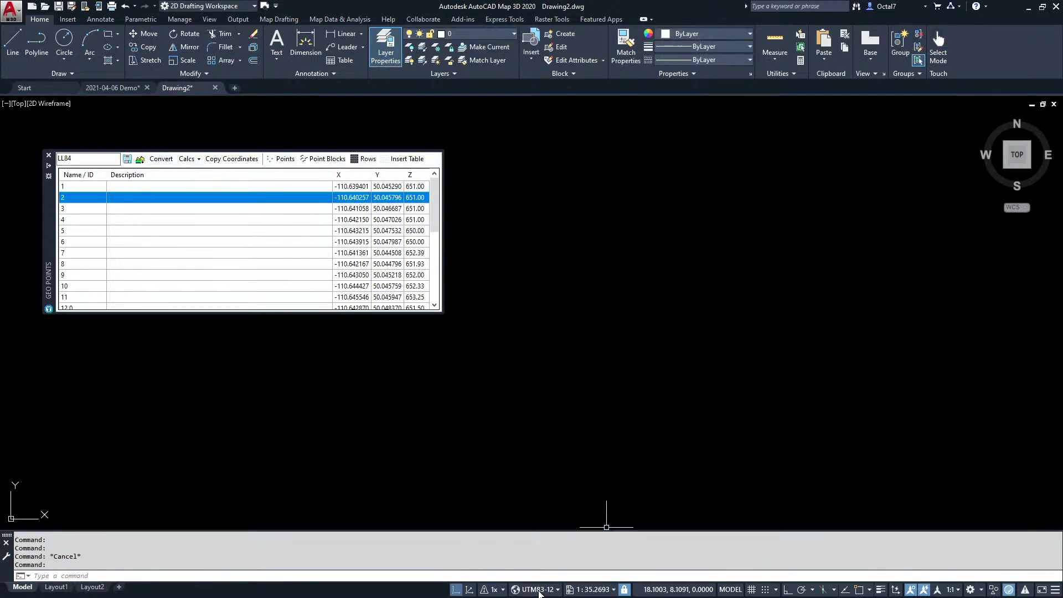
Insert the listed points into the new drawing as point objects
{"action": "left_click", "coordinate": [282, 159]}
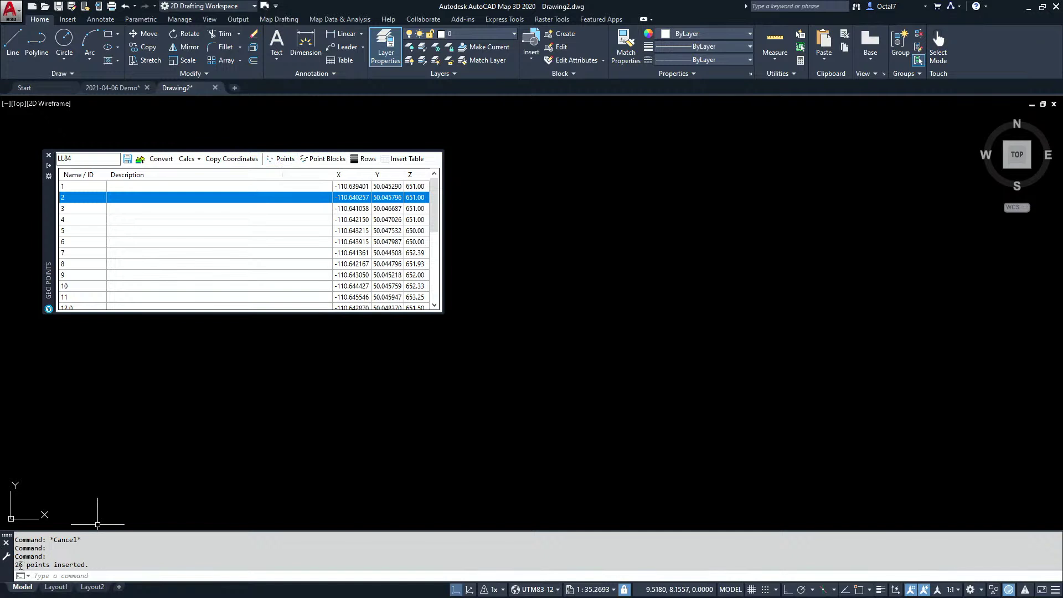
{"action": "middle_click", "coordinate": [343, 469]}
{"action": "middle_click", "coordinate": [343, 469]}
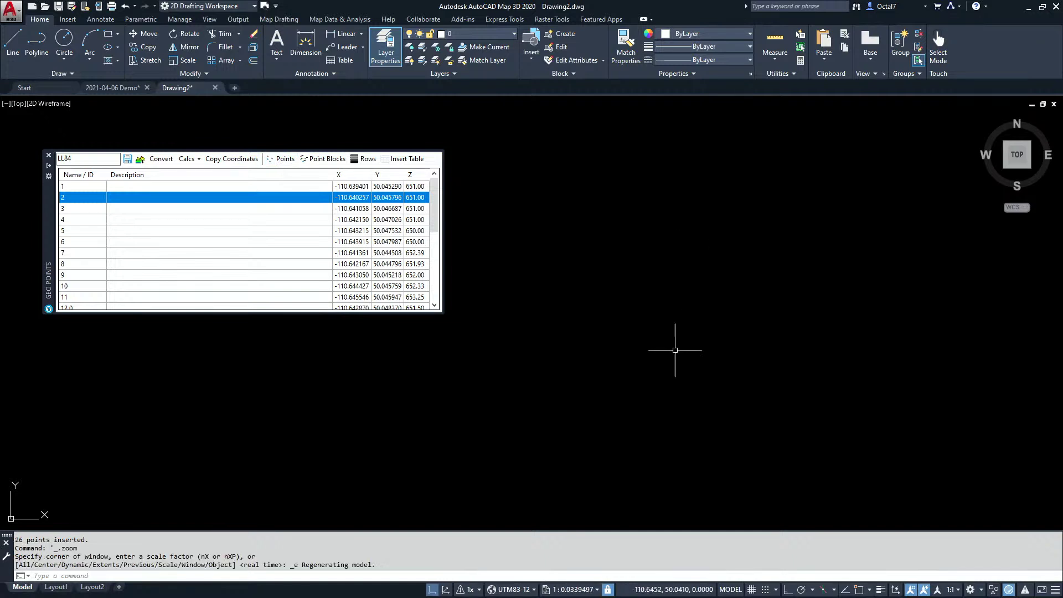
{"action": "middle_click", "coordinate": [699, 348]}
{"action": "middle_click", "coordinate": [700, 349]}
{"action": "middle_click_drag", "start_coordinate": [780, 246], "coordinate": [745, 256]}
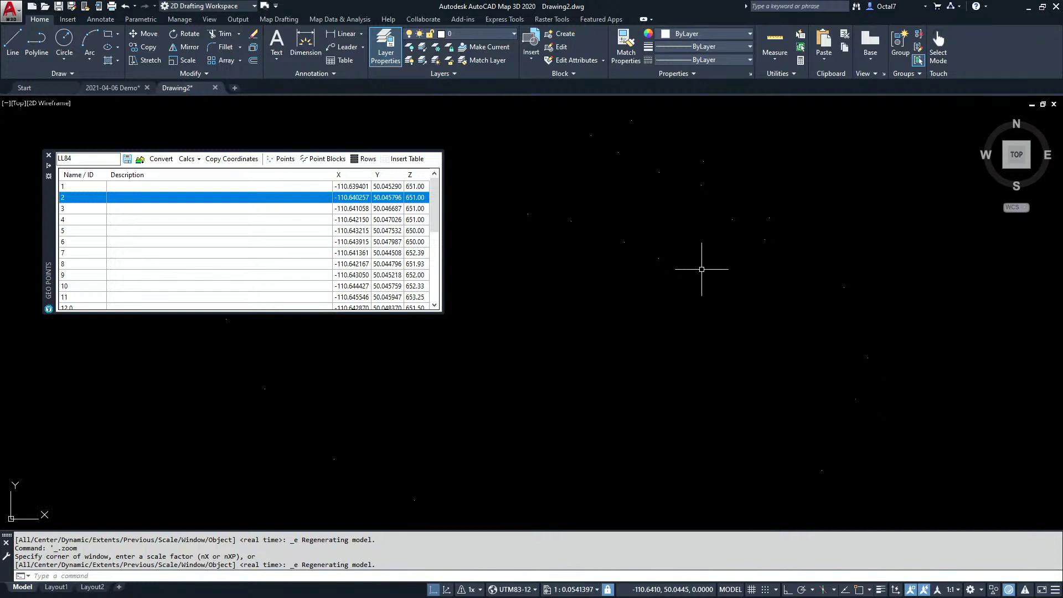
Select all the points inserted with LL84 coordinates in the new drawing and erase them
{"action": "left_click", "coordinate": [672, 261]}
{"action": "left_click", "coordinate": [652, 252]}
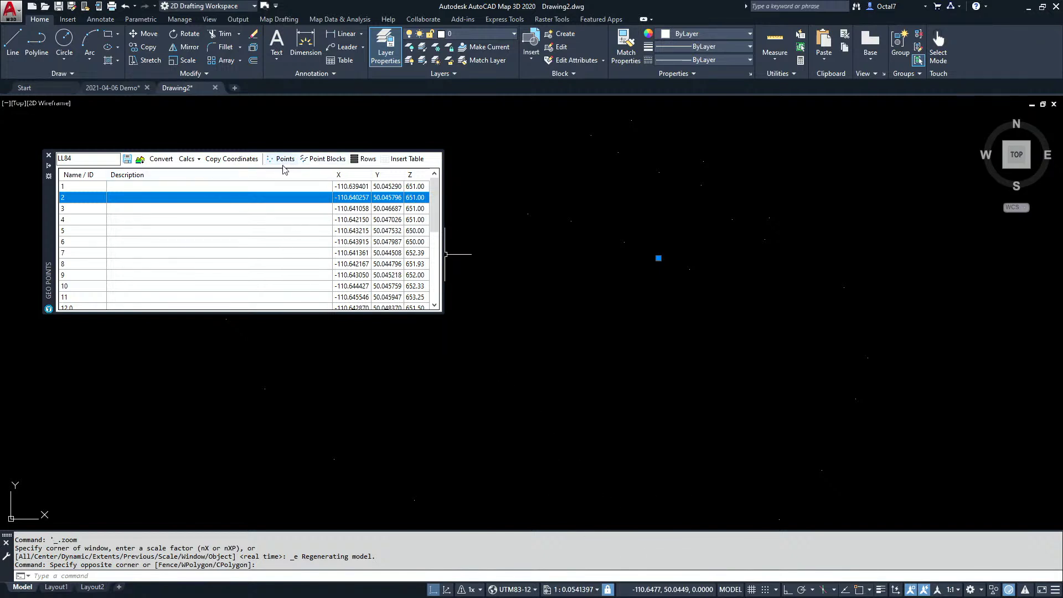
{"action": "scroll", "coordinate": [714, 261], "scroll_direction": "down", "scroll_amount": 1}
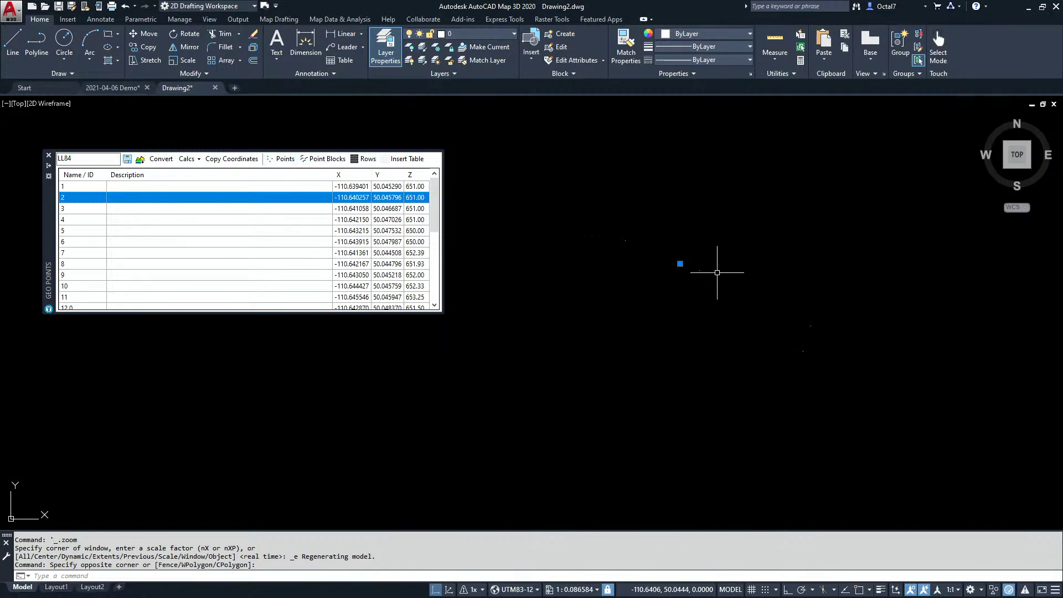
{"action": "left_click", "coordinate": [901, 505]}
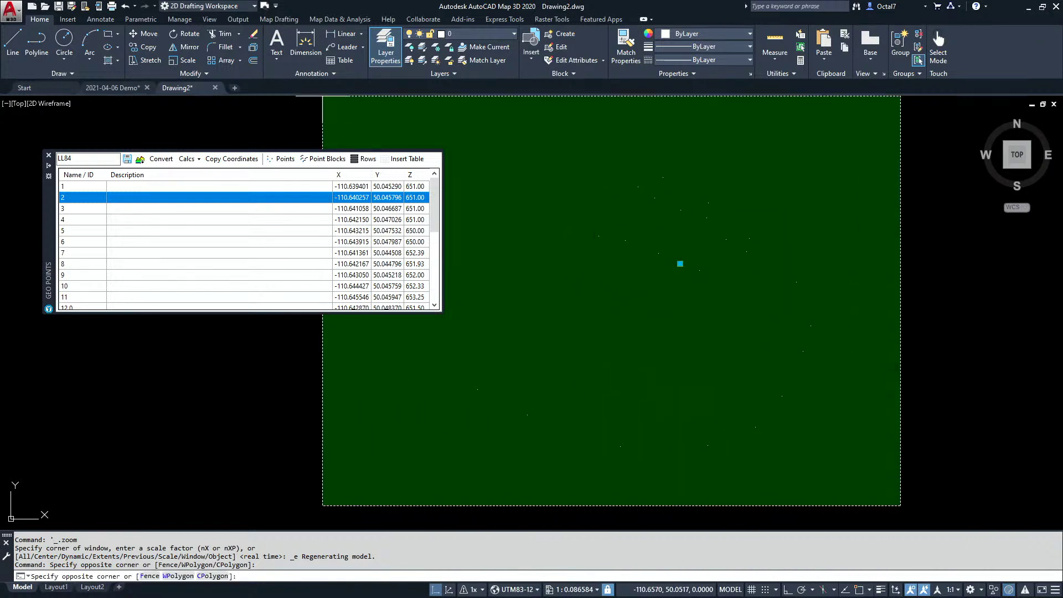
{"action": "left_click", "coordinate": [339, 118]}
{"action": "key", "text": "Delete"}
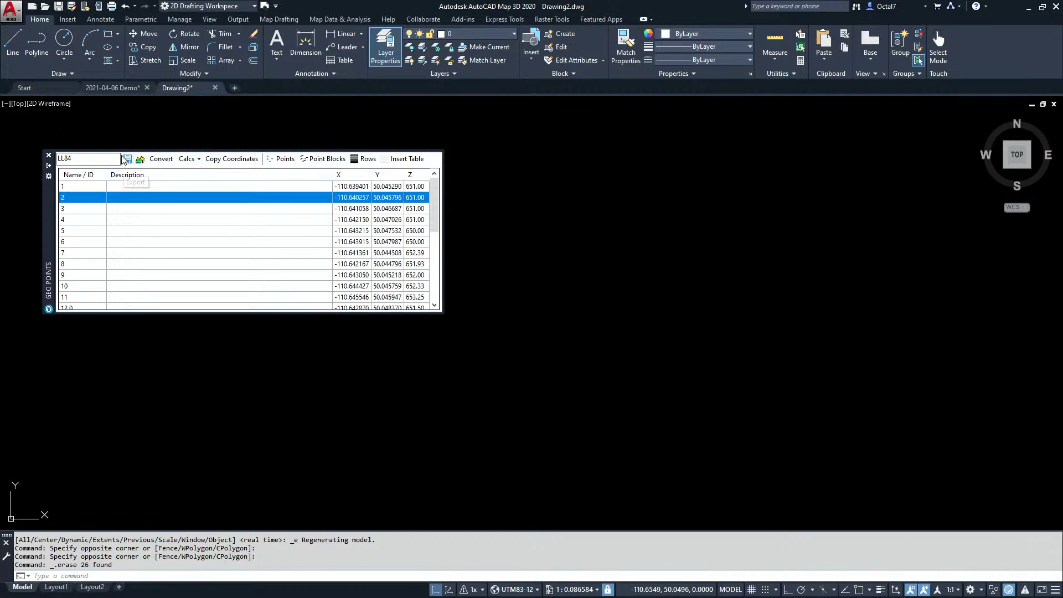
Convert the point list from LL84 to the UTM83-12 projection
{"action": "left_click", "coordinate": [161, 160]}
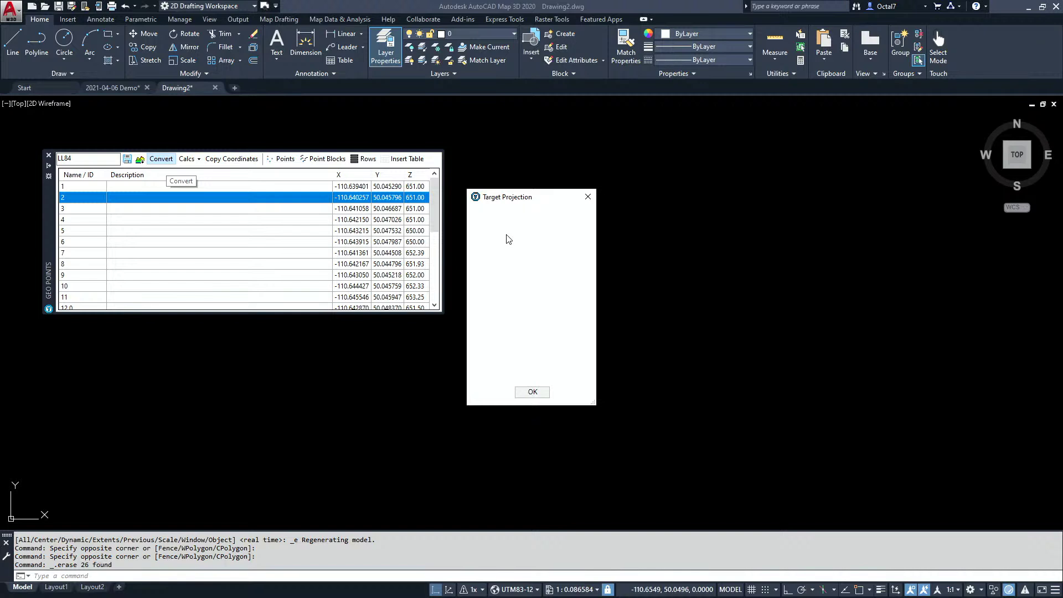
{"action": "type", "text": "utm83-12"}
{"action": "left_click", "coordinate": [531, 391]}
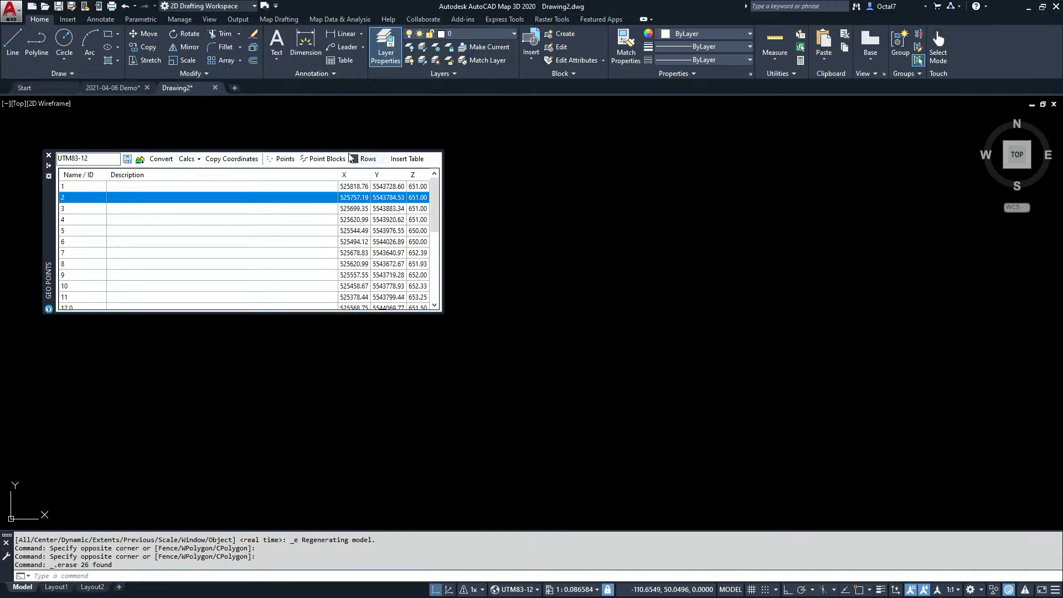
Insert the converted list into the drawing as point objects, show their full extents and select one of the points
{"action": "left_click", "coordinate": [280, 161]}
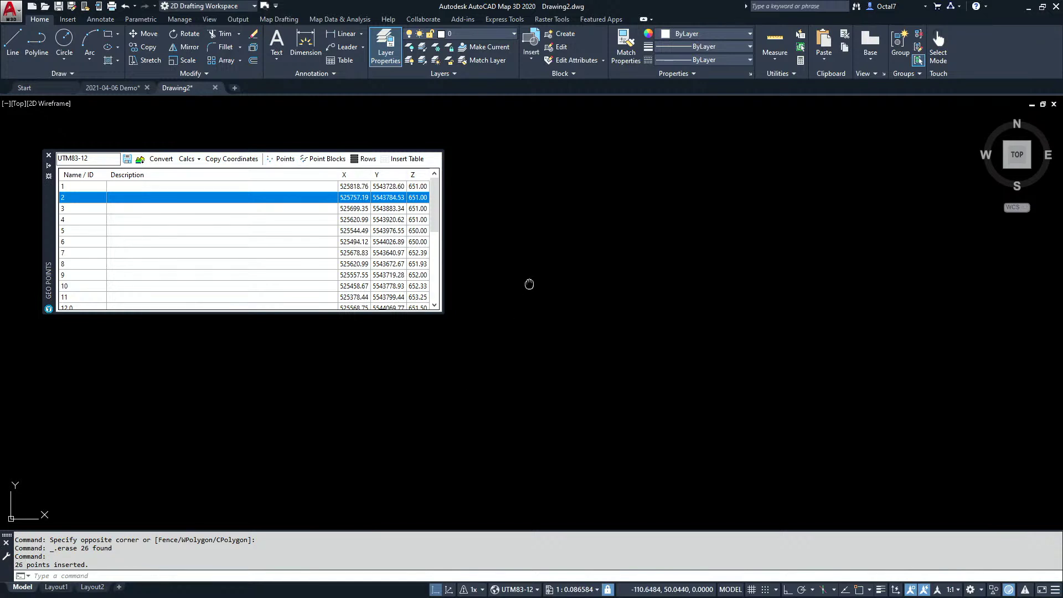
{"action": "middle_click", "coordinate": [534, 285]}
{"action": "middle_click", "coordinate": [533, 284]}
{"action": "left_click", "coordinate": [648, 235]}
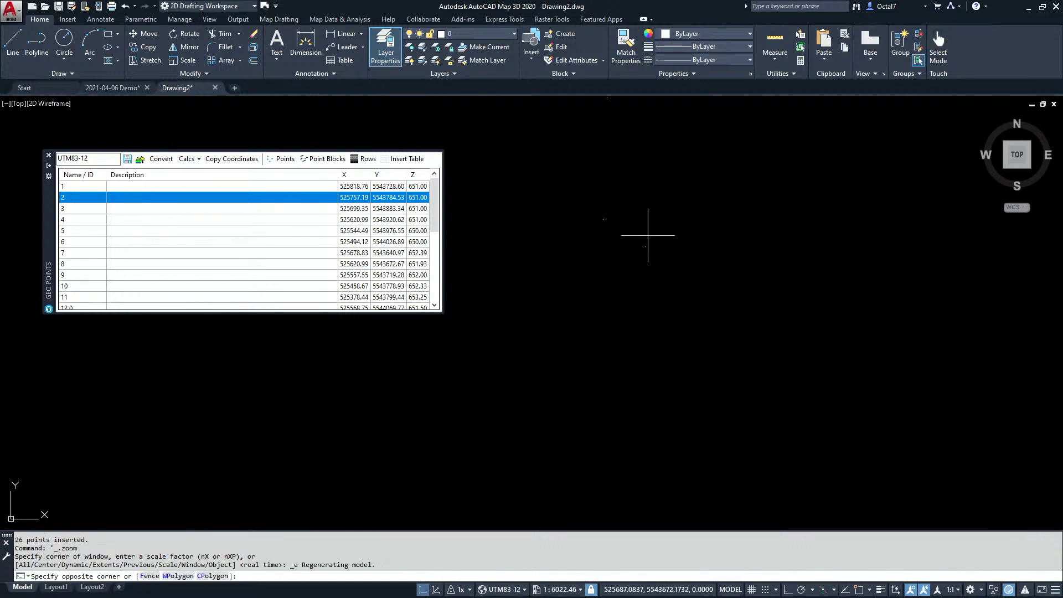
{"action": "left_click", "coordinate": [651, 245]}
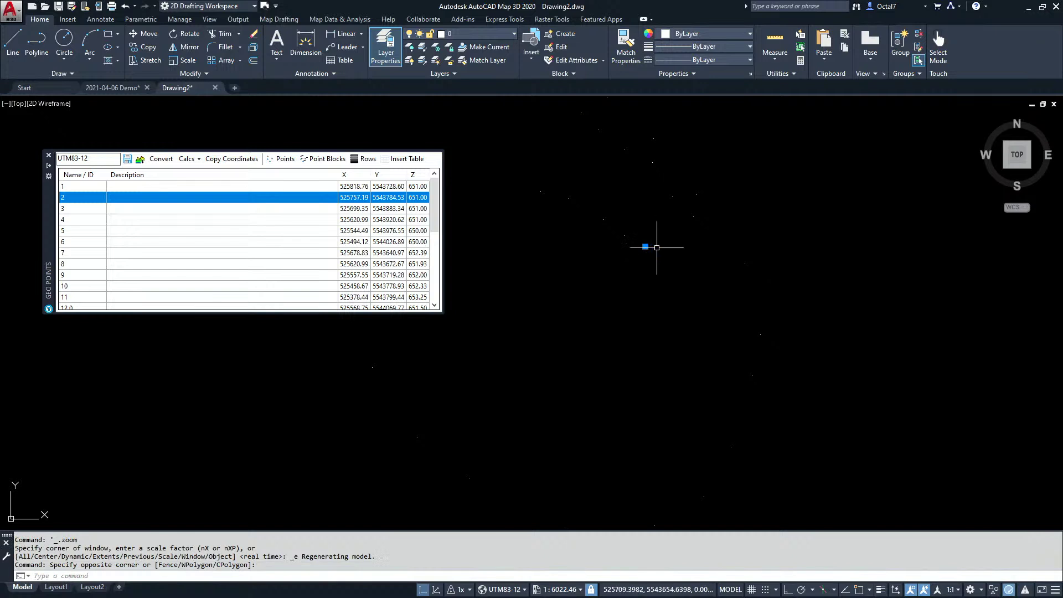
Turn on the aerial map background with GEOMAP to see the inserted points against the imagery
{"action": "type", "text": "map"}
{"action": "key", "text": "Return"}
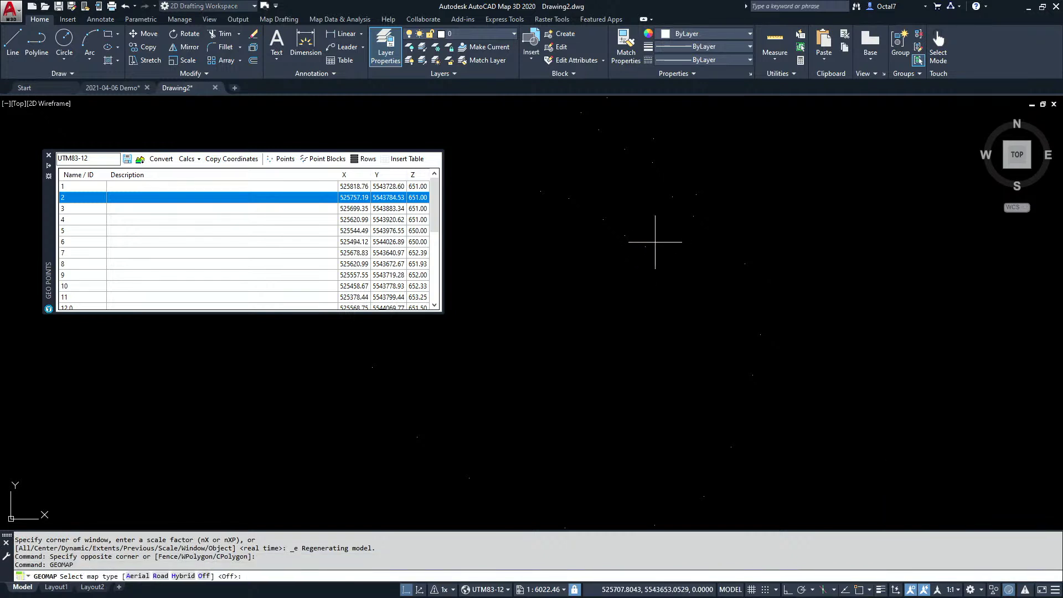
{"action": "type", "text": "a"}
{"action": "key", "text": "Return"}
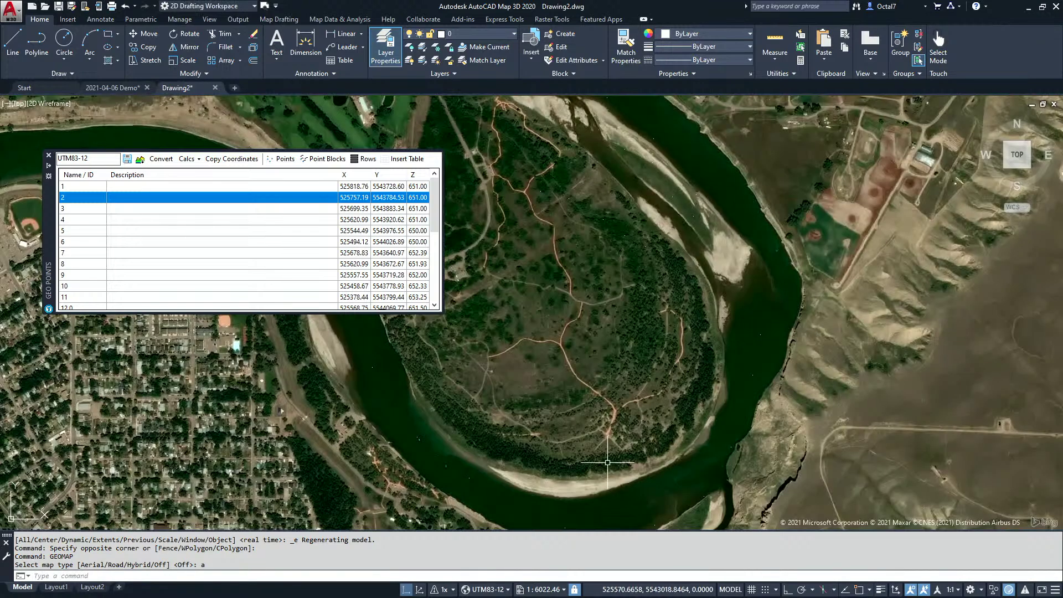
{"action": "middle_click_drag", "start_coordinate": [643, 386], "coordinate": [670, 386]}
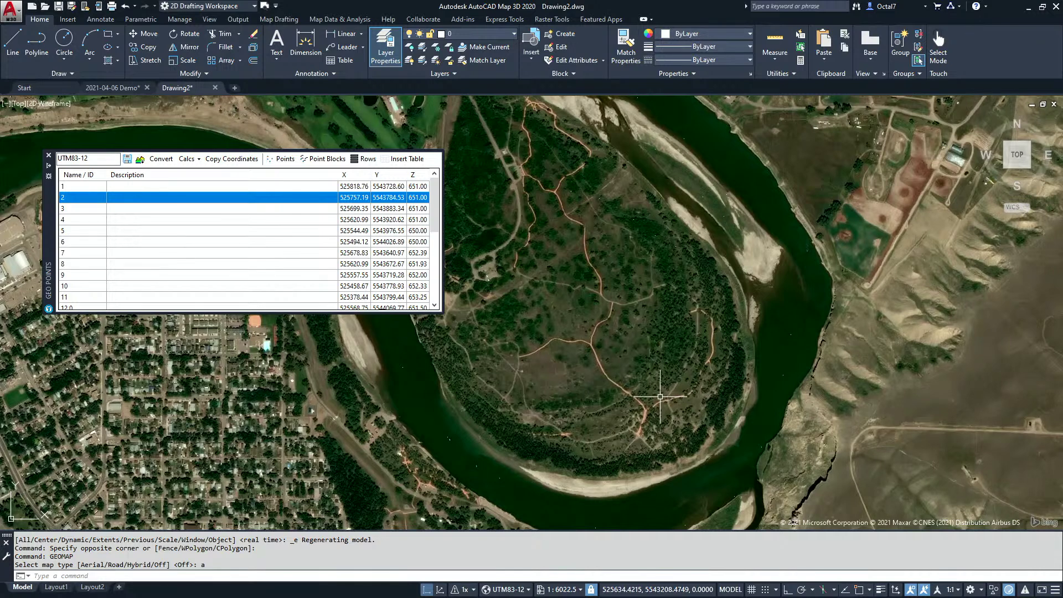
Set the point style to a plain circle so the points stand out on the aerial imagery
{"action": "type", "text": "e"}
{"action": "key", "text": "Return"}
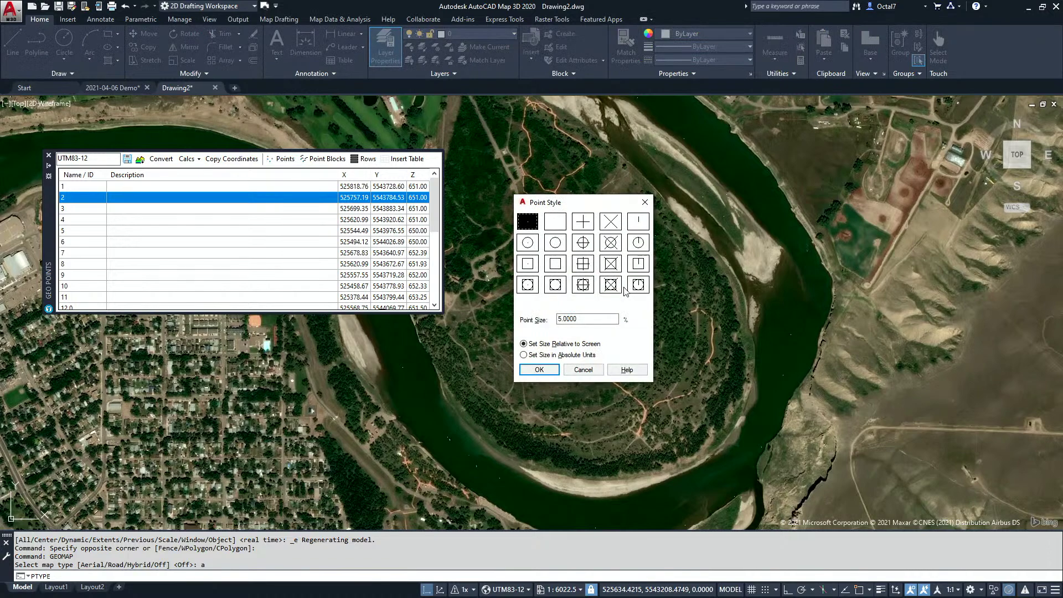
{"action": "left_click", "coordinate": [521, 244]}
{"action": "left_click", "coordinate": [535, 370]}
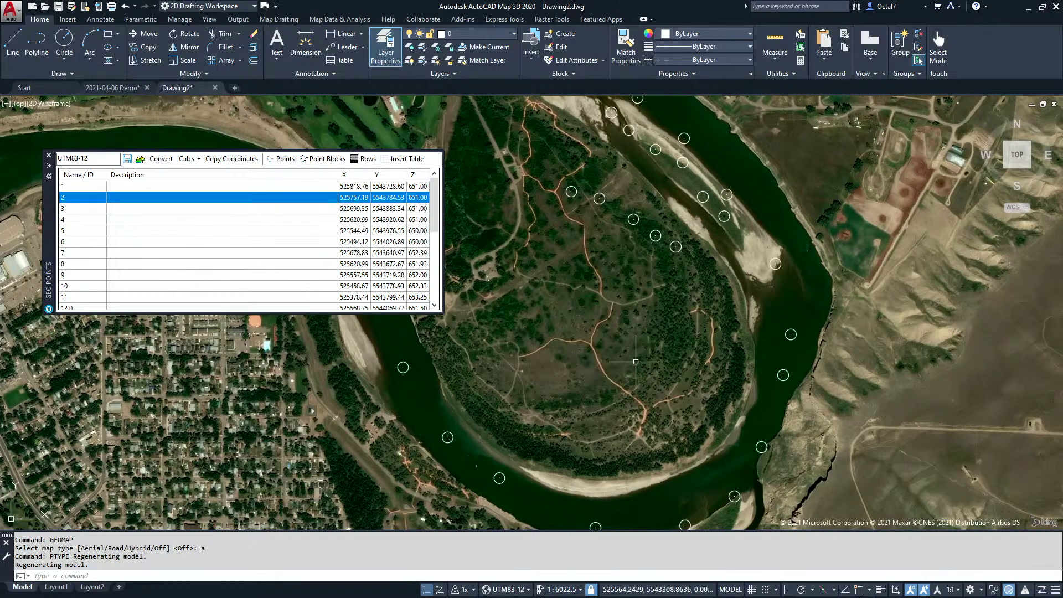
{"action": "scroll", "coordinate": [629, 351], "scroll_direction": "down", "scroll_amount": 2}
{"action": "middle_click_drag", "start_coordinate": [633, 354], "coordinate": [701, 343]}
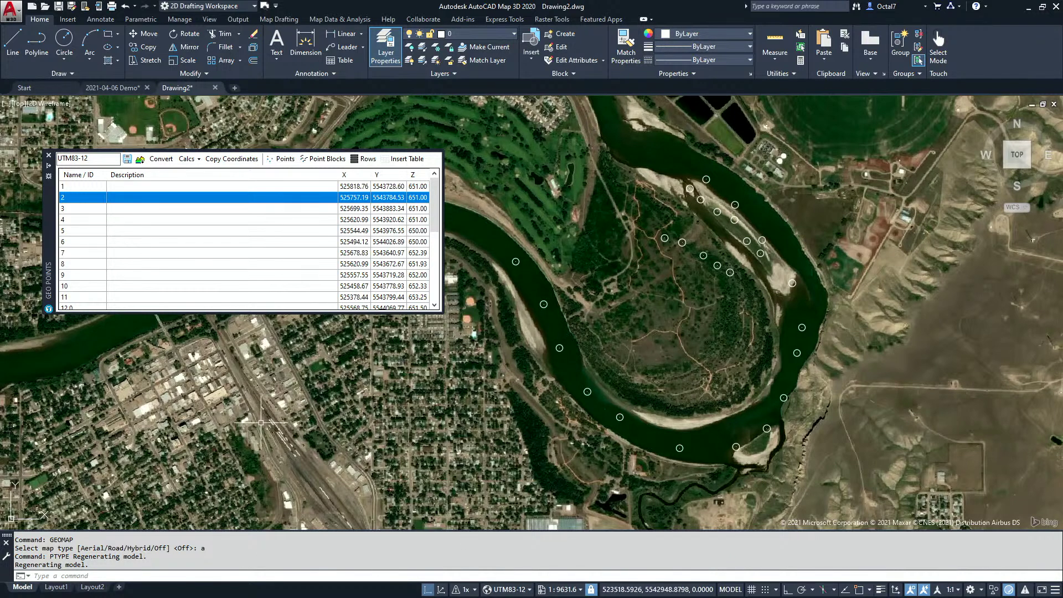
Switch to the 2021-04-06 Demo drawing and review the blocks offered for inserting the list as point blocks, without inserting any
{"action": "mouse_move", "coordinate": [121, 89]}
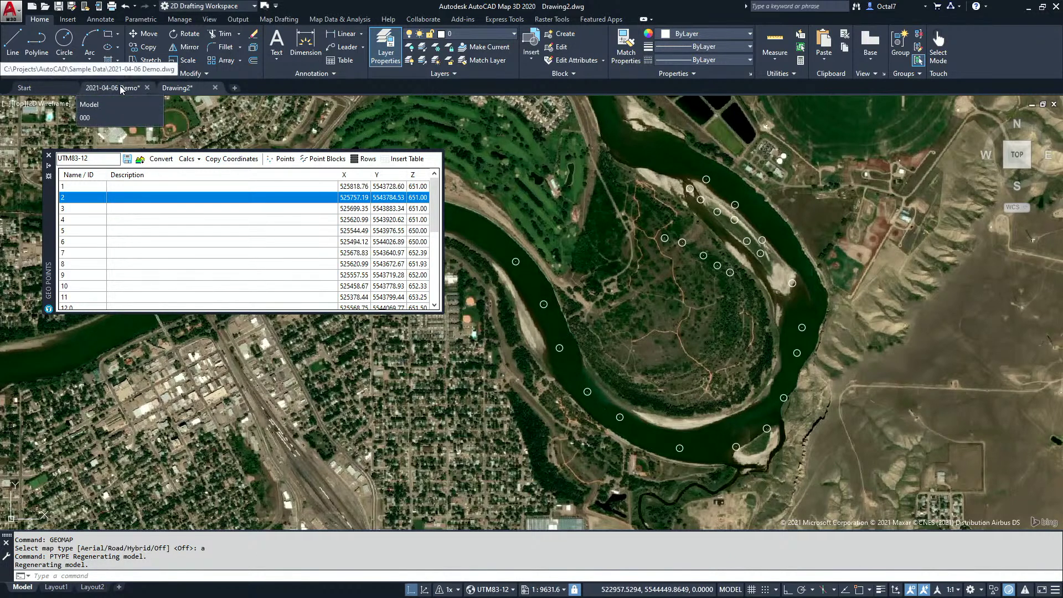
{"action": "left_click", "coordinate": [120, 86]}
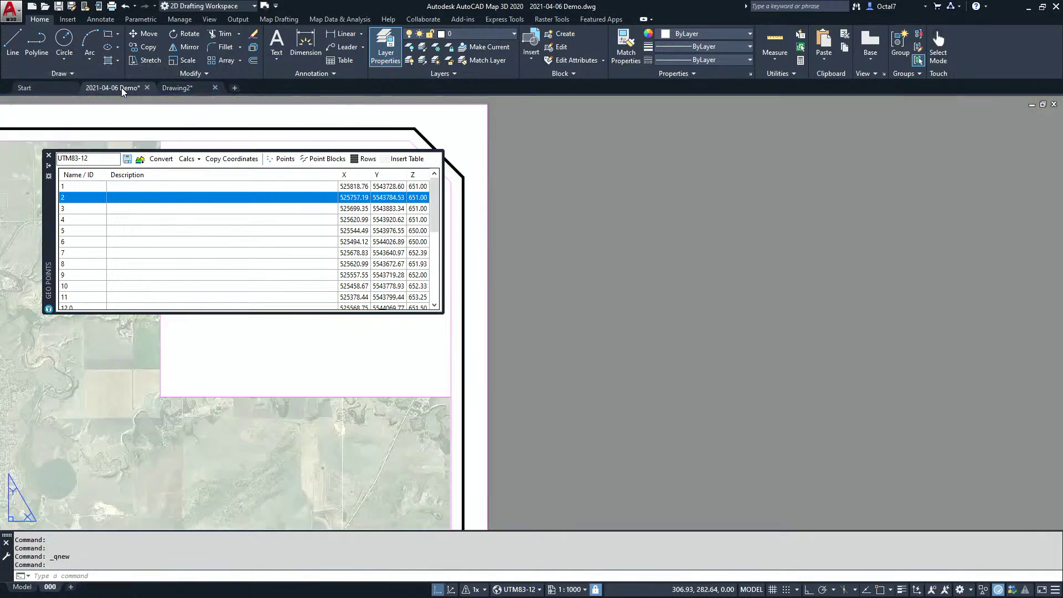
{"action": "middle_click_drag", "start_coordinate": [536, 391], "coordinate": [897, 391]}
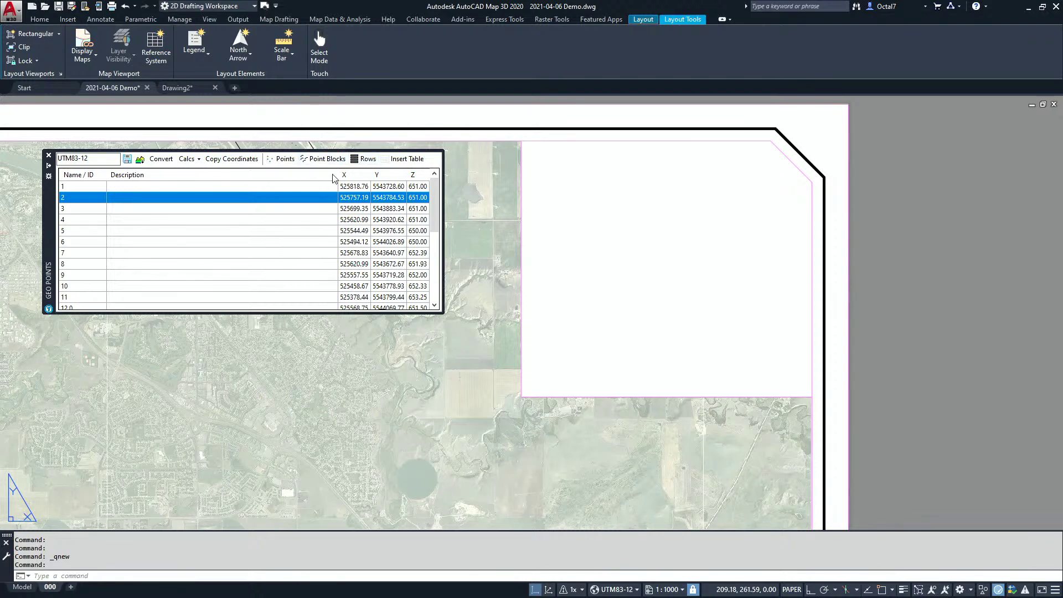
{"action": "left_click", "coordinate": [321, 160]}
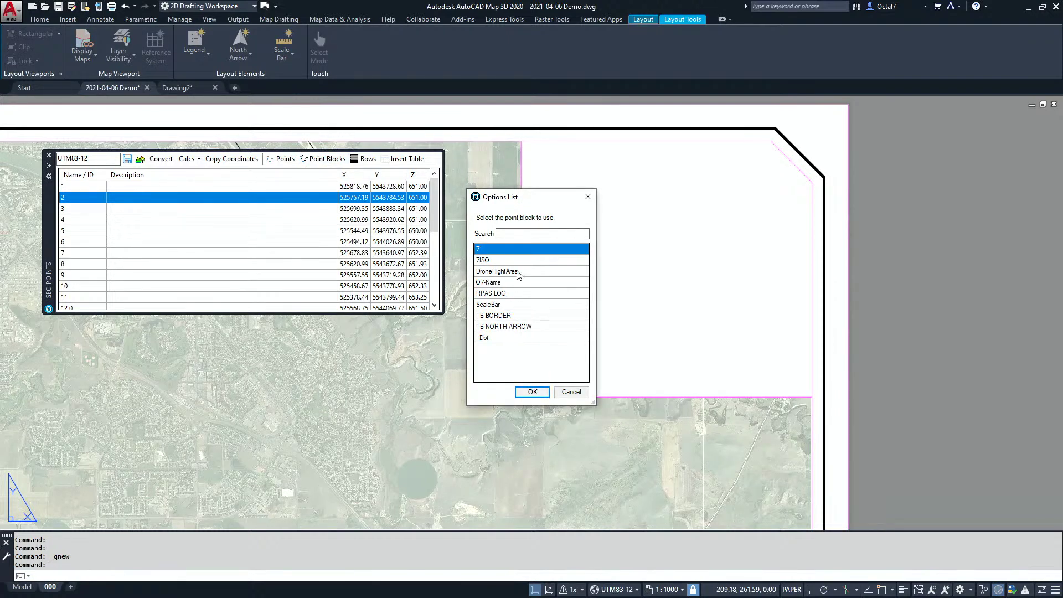
{"action": "left_click", "coordinate": [570, 392]}
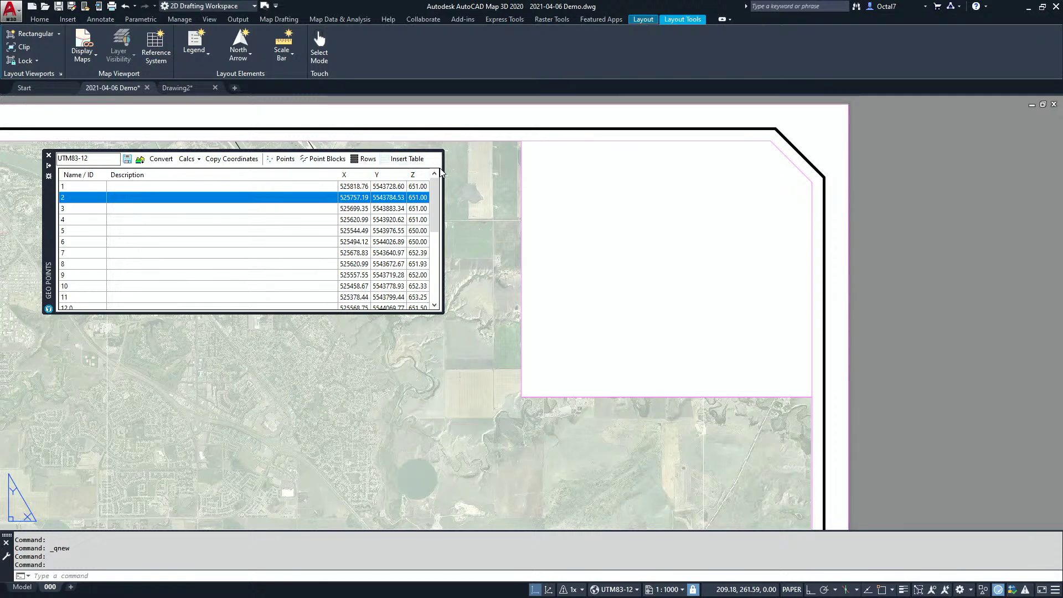
Insert the point list as a coordinate table on layout 000, in the empty area beside the sheet
{"action": "left_click", "coordinate": [403, 160]}
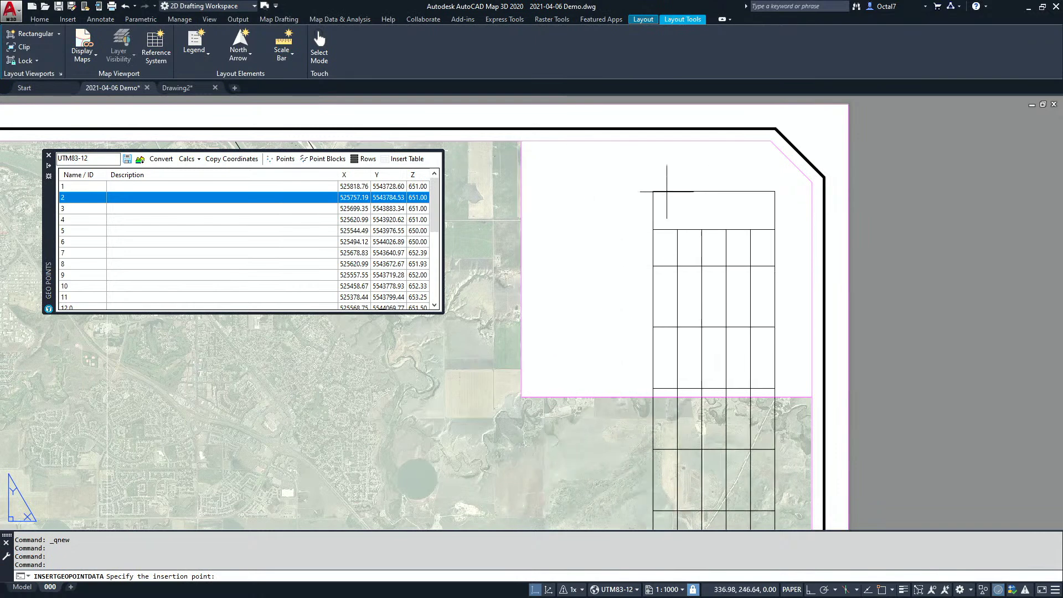
{"action": "scroll", "coordinate": [685, 187], "scroll_direction": "down", "scroll_amount": 2}
{"action": "middle_click_drag", "start_coordinate": [684, 186], "coordinate": [587, 158]}
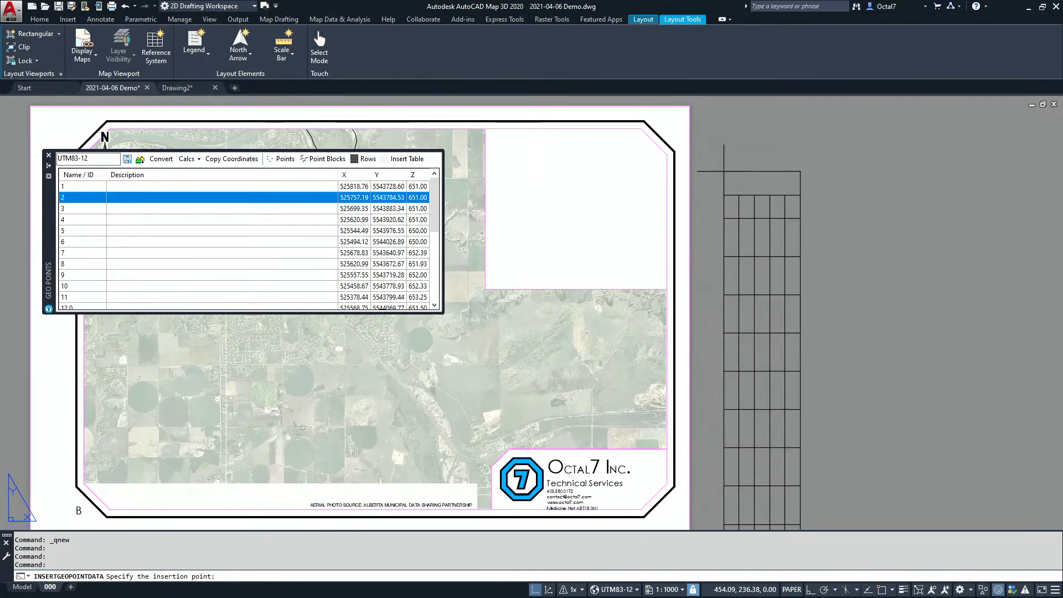
{"action": "left_click", "coordinate": [728, 141]}
{"action": "scroll", "coordinate": [813, 173], "scroll_direction": "up", "scroll_amount": 3}
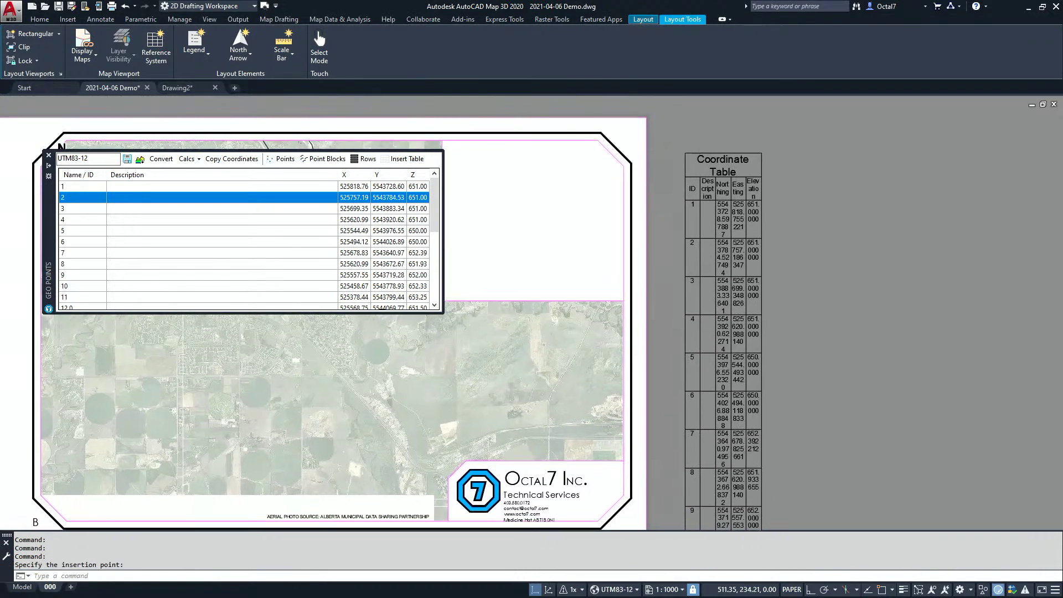
{"action": "middle_click_drag", "start_coordinate": [783, 214], "coordinate": [750, 216]}
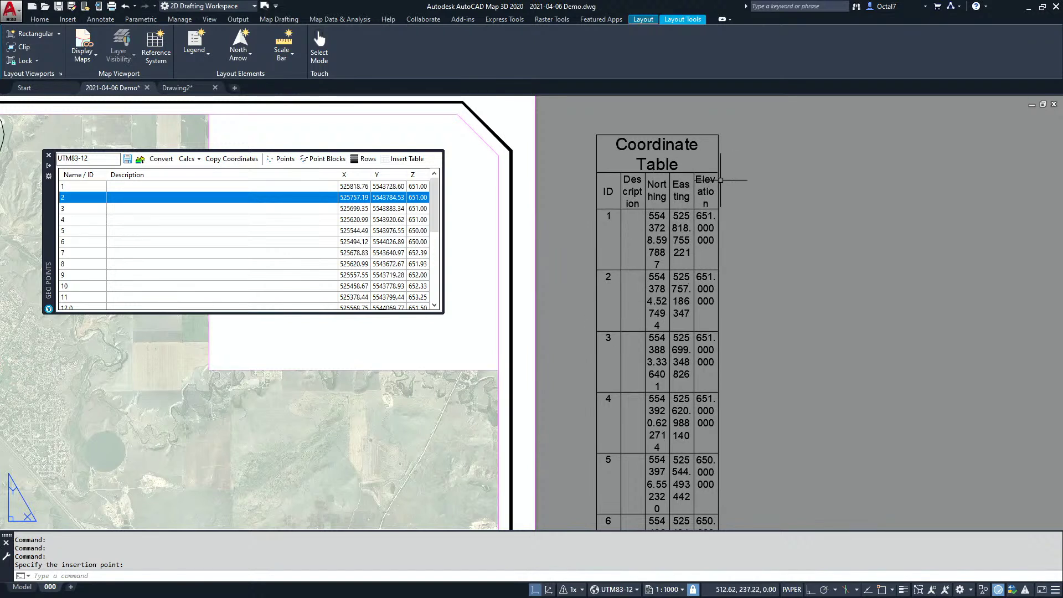
Stretch the coordinate table's columns evenly wider until each northing and easting fits on a single line
{"action": "left_click", "coordinate": [718, 145]}
{"action": "left_click", "coordinate": [719, 147]}
{"action": "key", "text": "Escape"}
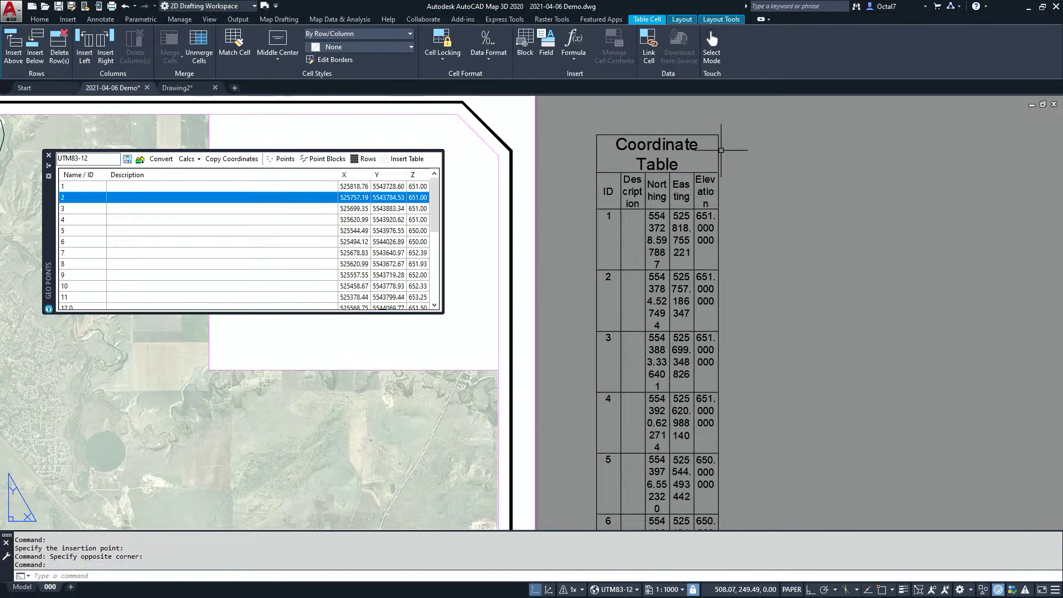
{"action": "left_click", "coordinate": [712, 153]}
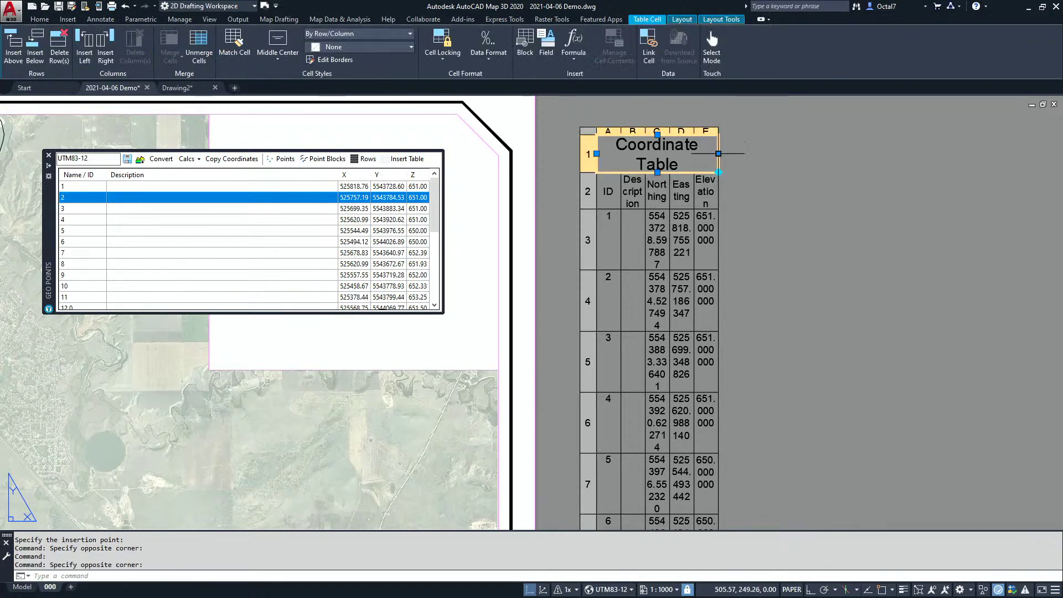
{"action": "left_click", "coordinate": [718, 153]}
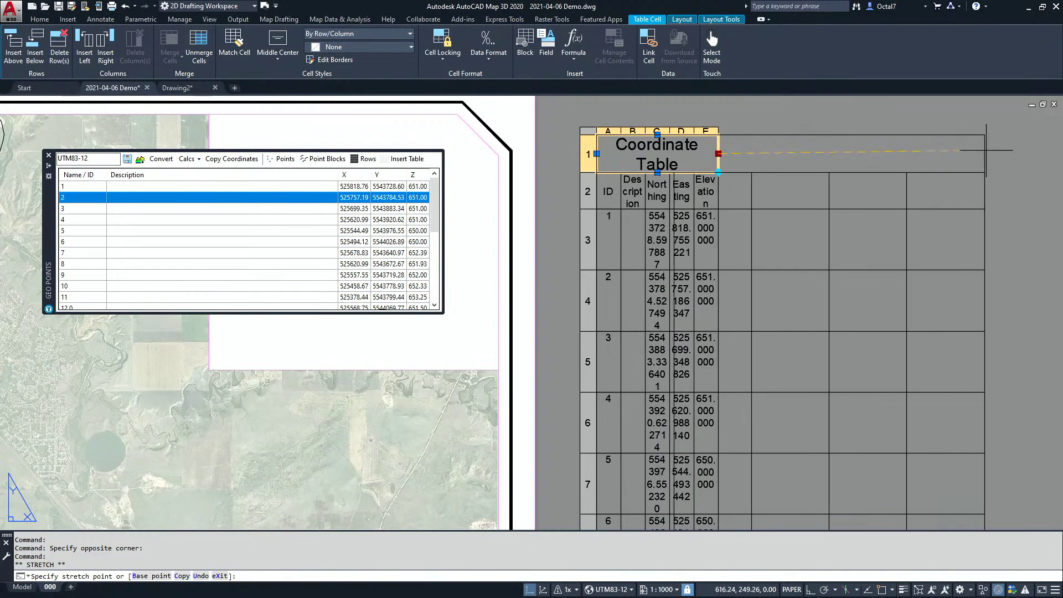
{"action": "left_click", "coordinate": [989, 149]}
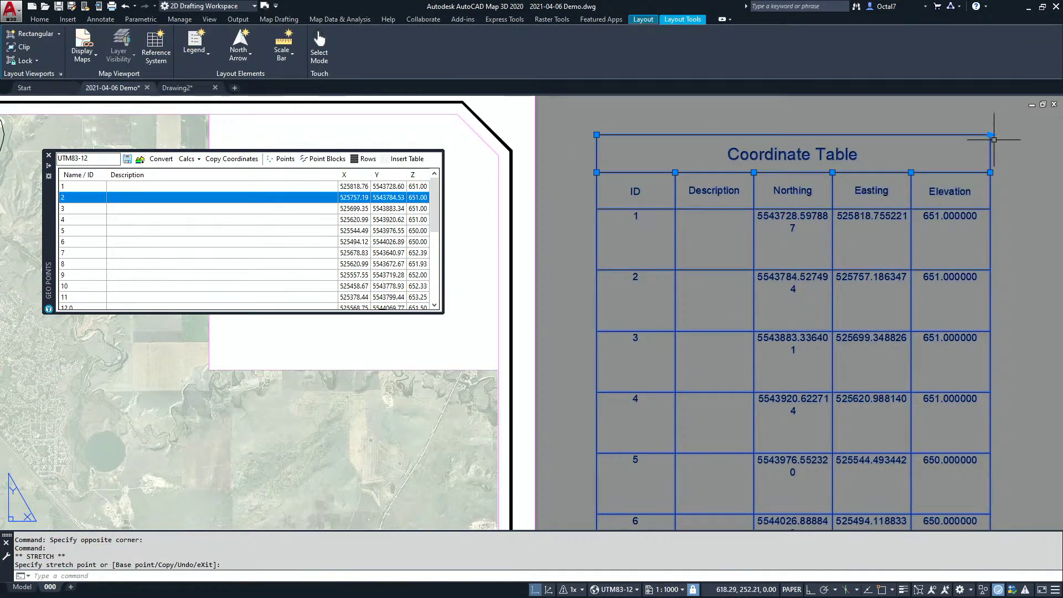
{"action": "left_click", "coordinate": [1047, 134]}
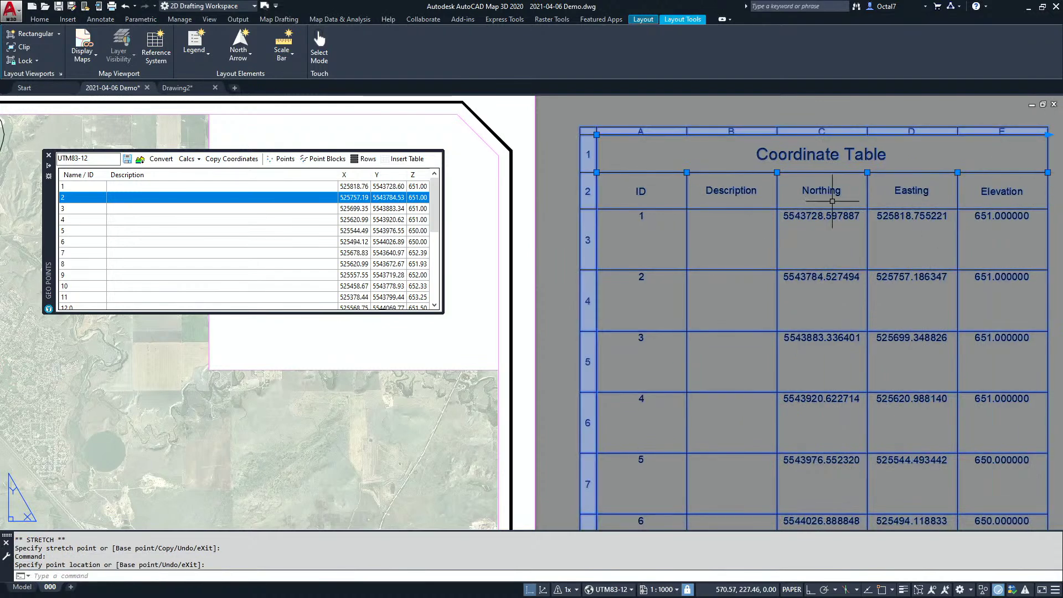
Reduce the table height in the table's properties so the rows shrink to one text line, and deselect the table
{"action": "key", "text": "ctrl+1"}
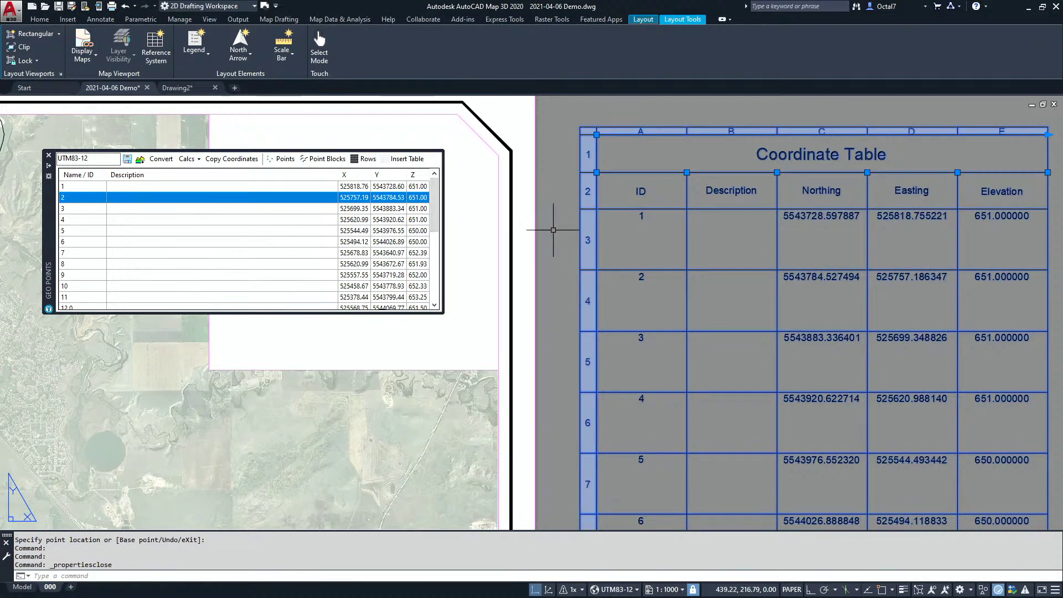
{"action": "key", "text": "ctrl+1"}
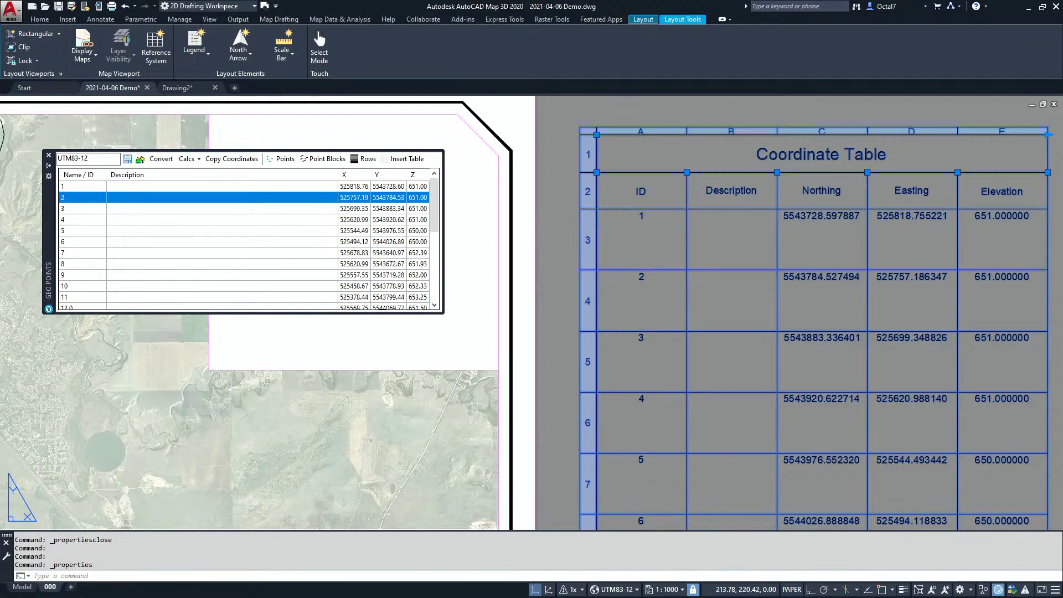
{"action": "key", "text": "Return"}
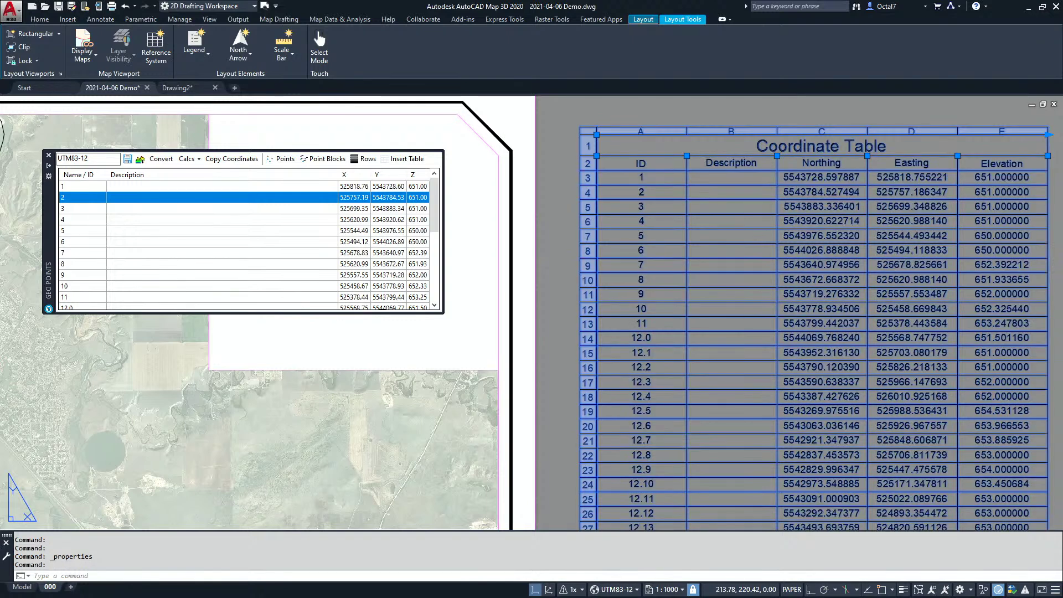
{"action": "key", "text": "Escape"}
{"action": "key", "text": "Escape"}
Compare the table's northing, easting and elevation columns with the X, Y and Z values in the point list, selecting point 3
{"action": "middle_click_drag", "start_coordinate": [859, 278], "coordinate": [807, 243]}
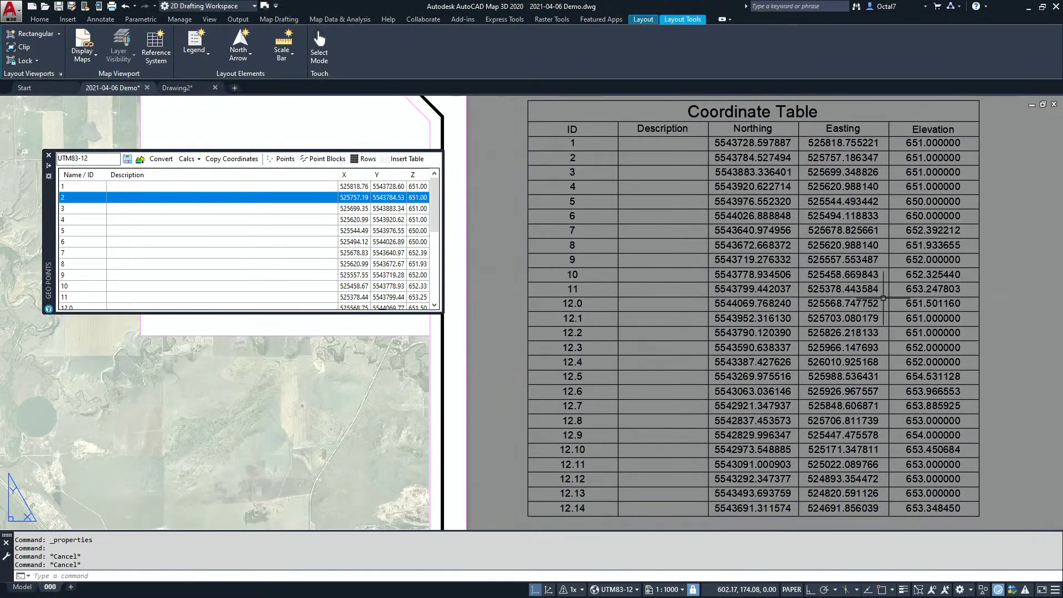
{"action": "middle_click_drag", "start_coordinate": [878, 307], "coordinate": [871, 308]}
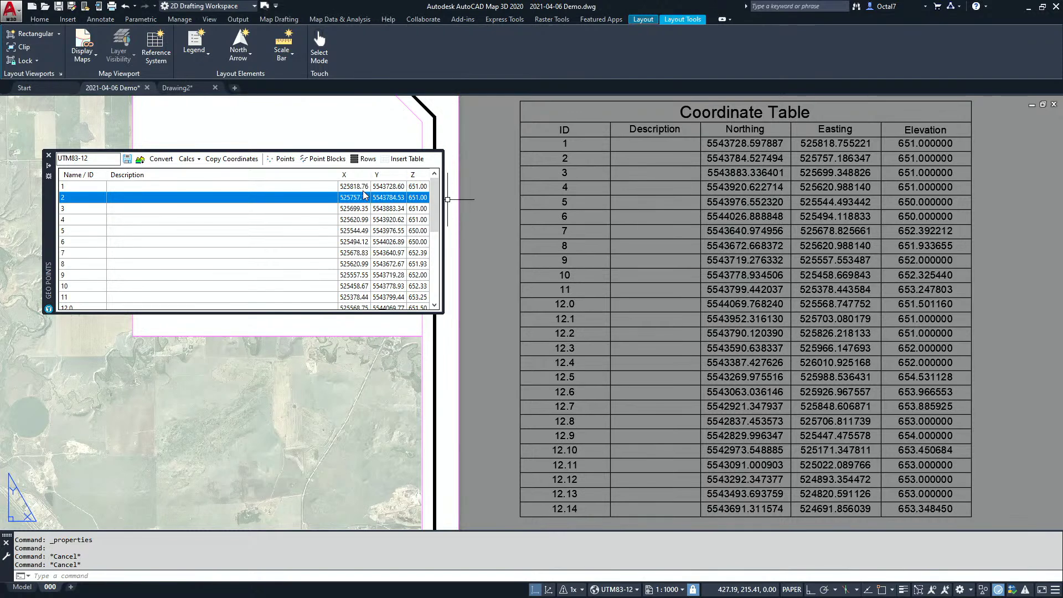
{"action": "left_click", "coordinate": [363, 209]}
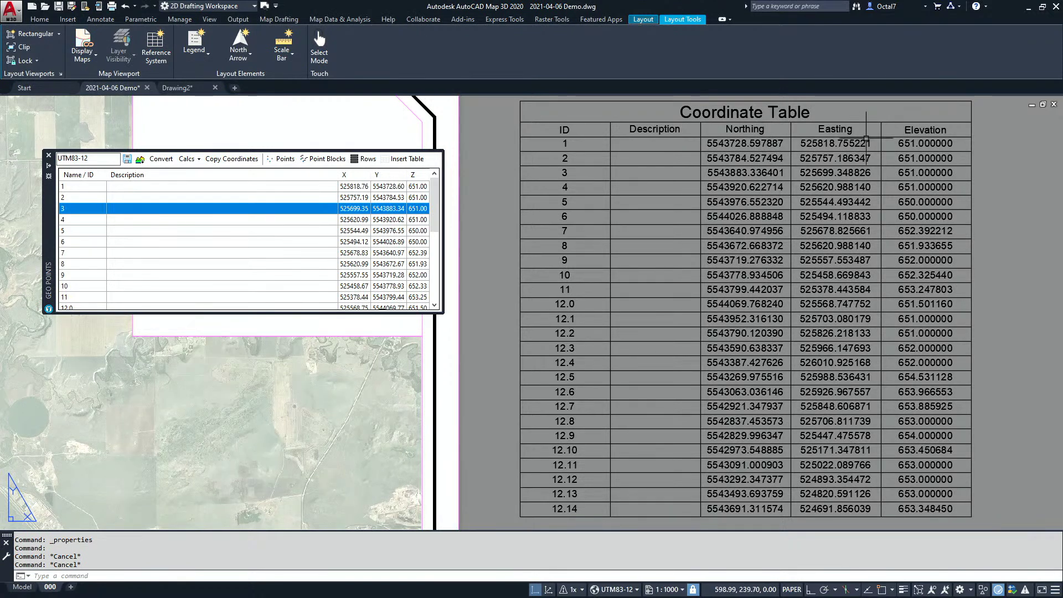
Set the X, Y and Z columns of the GEO POINTS list to two decimals (0.00)
{"action": "right_click", "coordinate": [344, 176]}
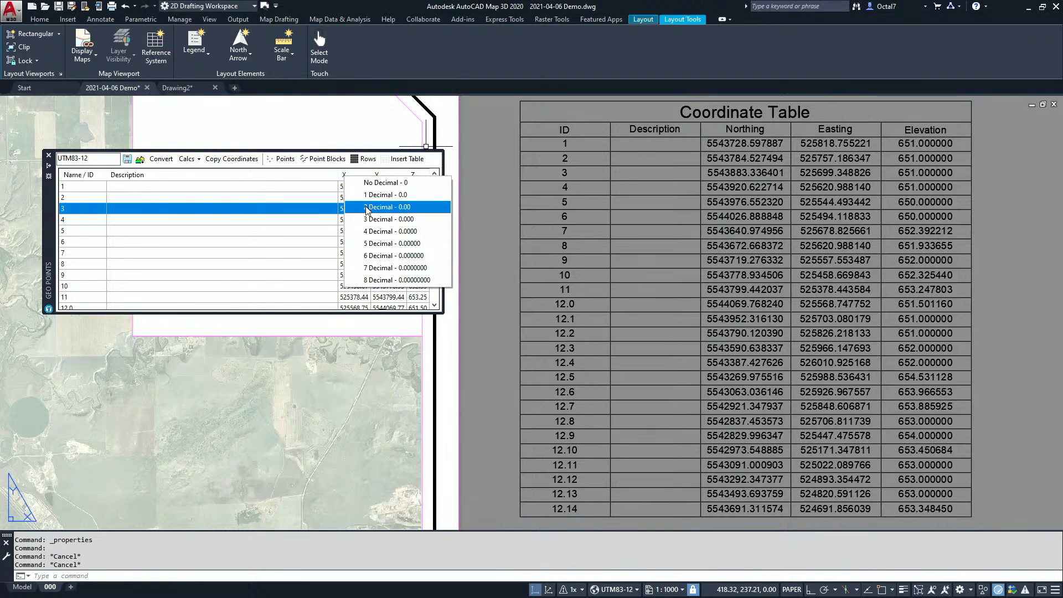
{"action": "left_click", "coordinate": [384, 210]}
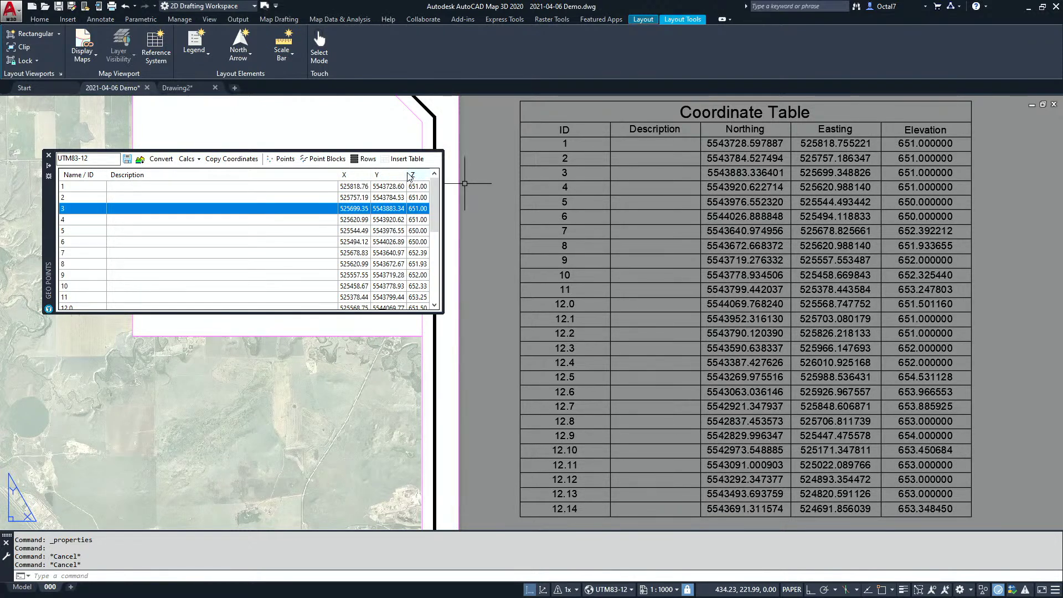
{"action": "right_click", "coordinate": [386, 175]}
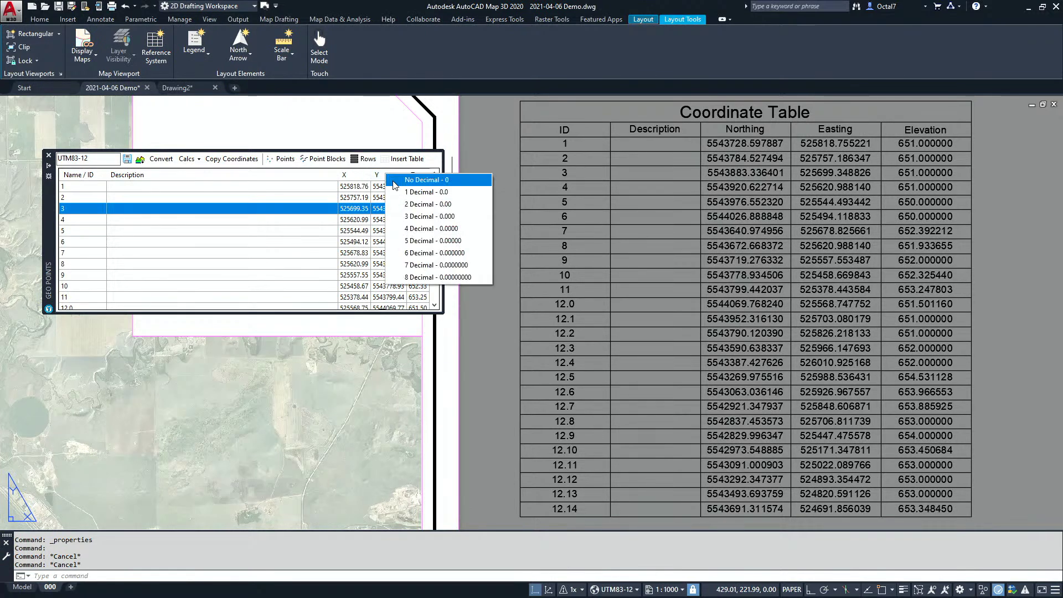
{"action": "left_click", "coordinate": [414, 204]}
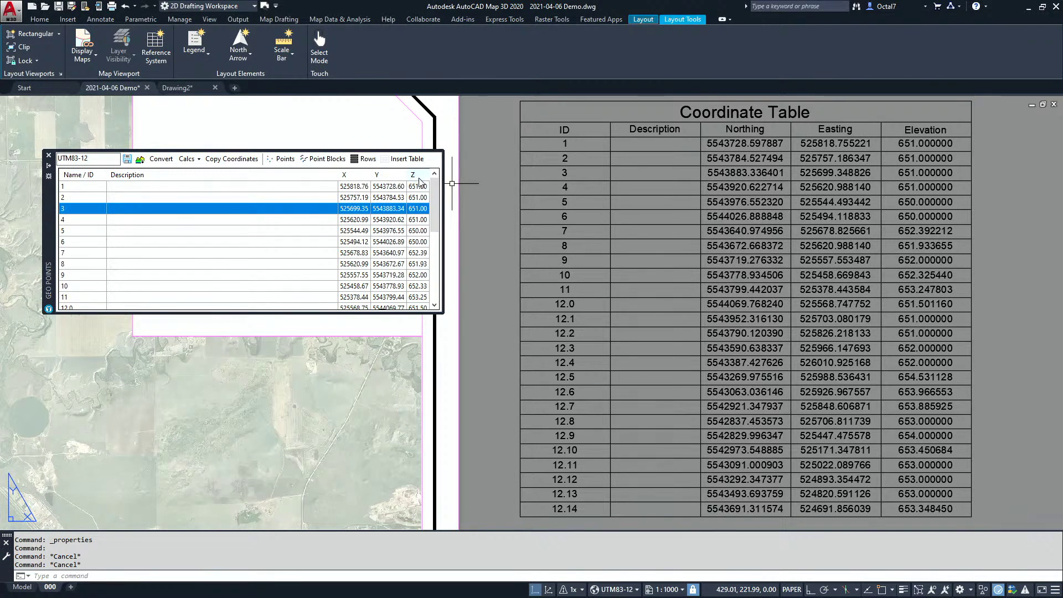
{"action": "right_click", "coordinate": [419, 181]}
{"action": "left_click", "coordinate": [439, 209]}
Format the coordinate table's northing, easting and elevation data cells as Decimal Number, Decimal format, precision 0.00, and deselect the table
{"action": "left_click", "coordinate": [964, 145]}
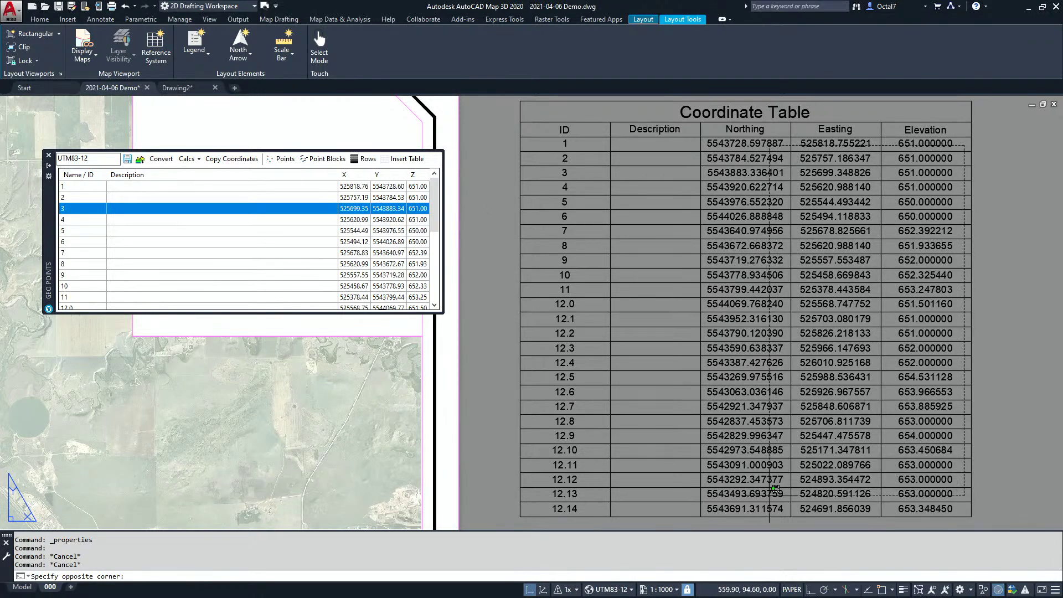
{"action": "left_click", "coordinate": [761, 501]}
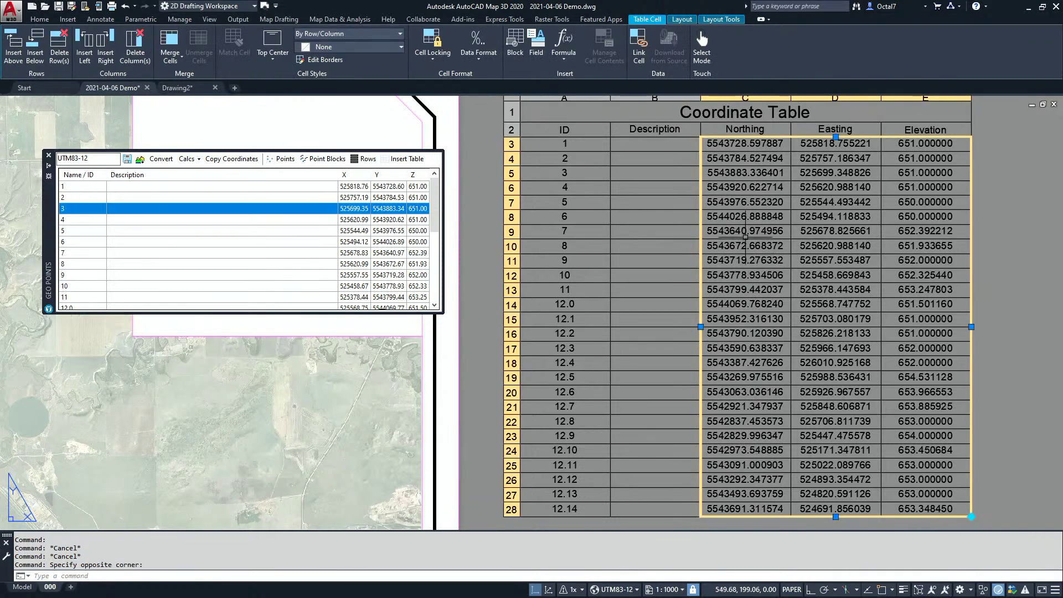
{"action": "right_click", "coordinate": [747, 230]}
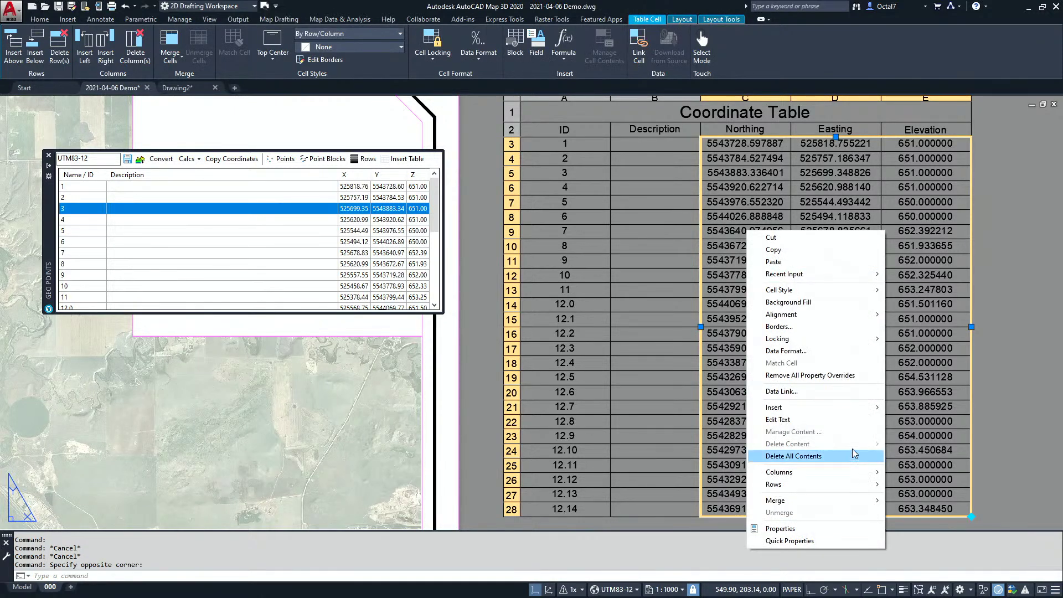
{"action": "left_click", "coordinate": [815, 352]}
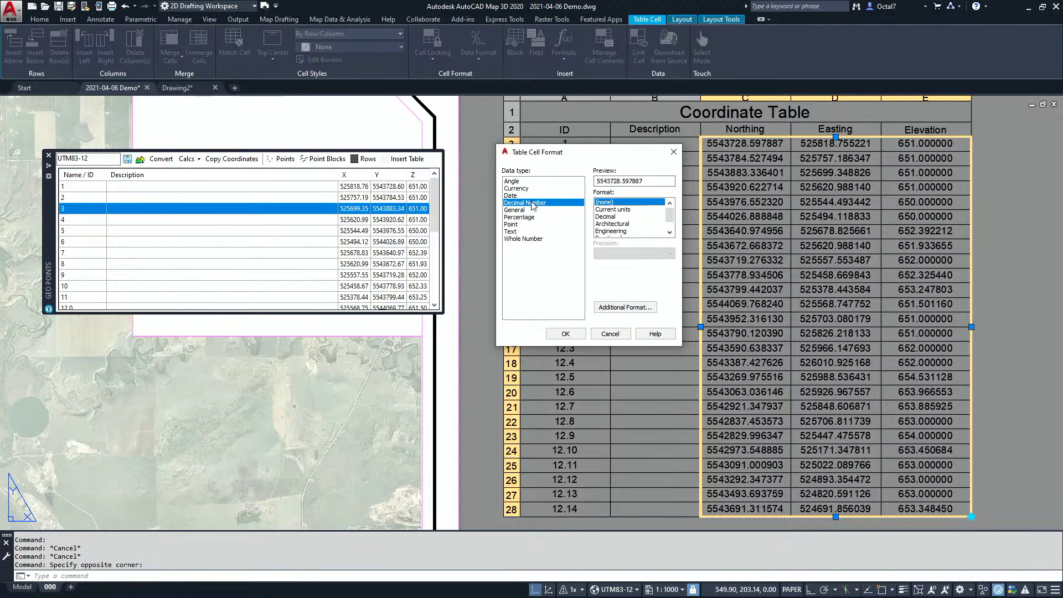
{"action": "left_click", "coordinate": [629, 217]}
{"action": "left_click", "coordinate": [631, 255]}
{"action": "left_click", "coordinate": [625, 285]}
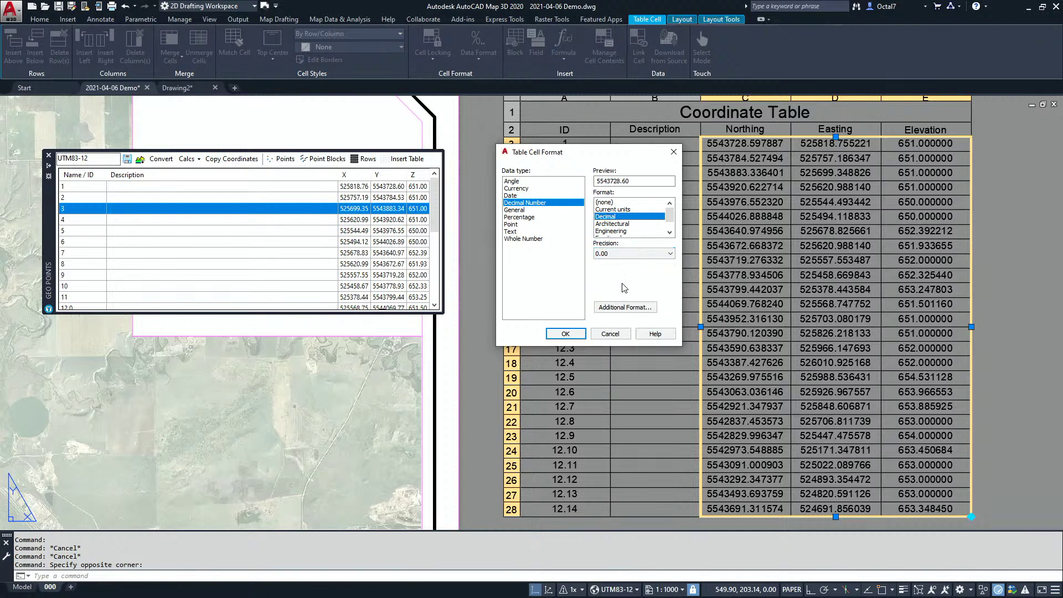
{"action": "left_click", "coordinate": [565, 333]}
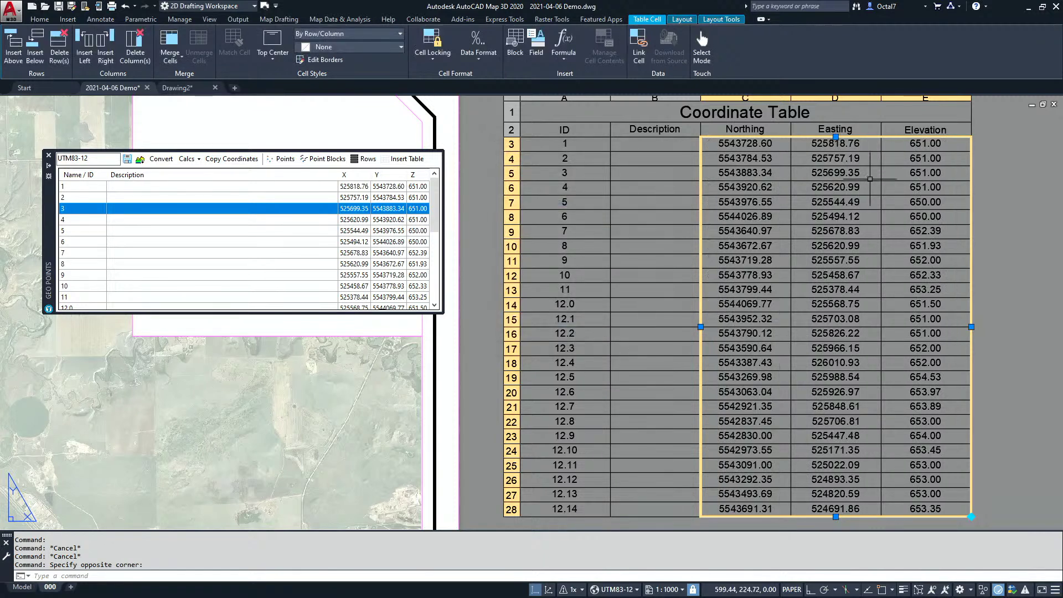
{"action": "middle_click_drag", "start_coordinate": [888, 173], "coordinate": [884, 203]}
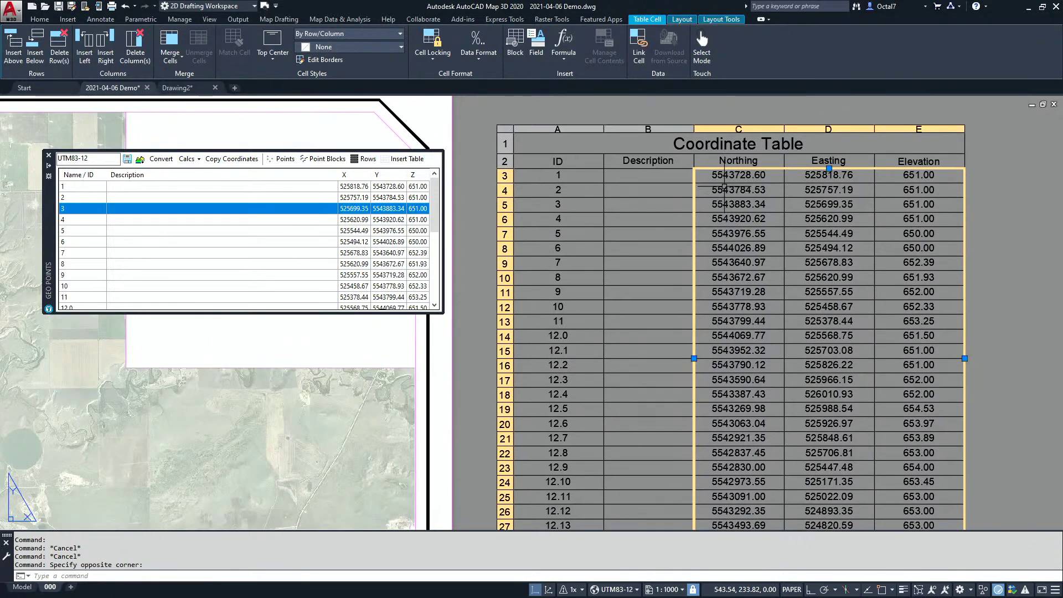
{"action": "key", "text": "Escape"}
{"action": "key", "text": "Escape"}
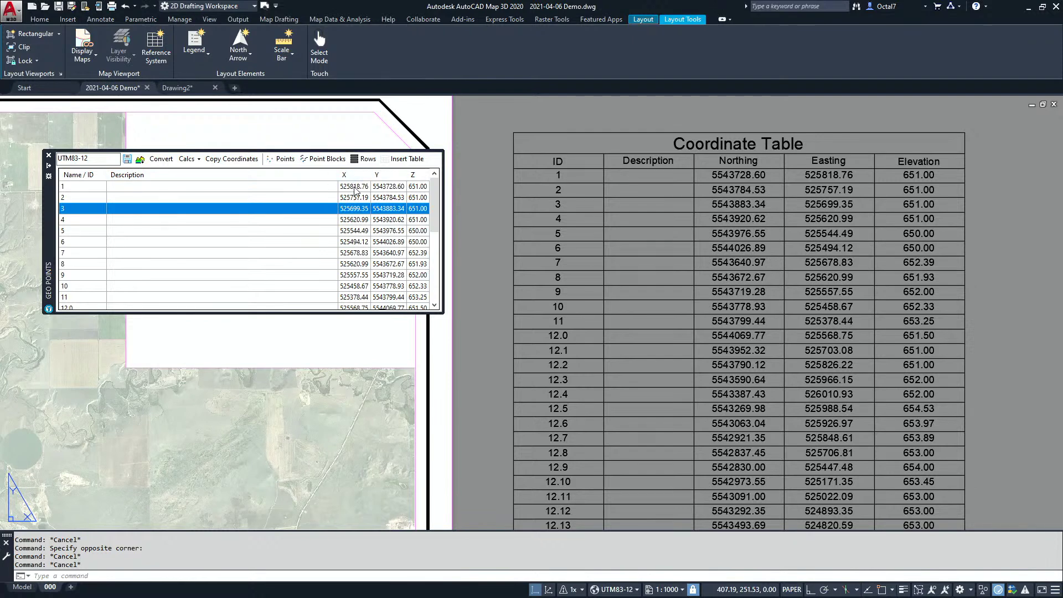
Open the decimal precision choices for the X column of the GEO POINTS list
{"action": "right_click", "coordinate": [352, 179]}
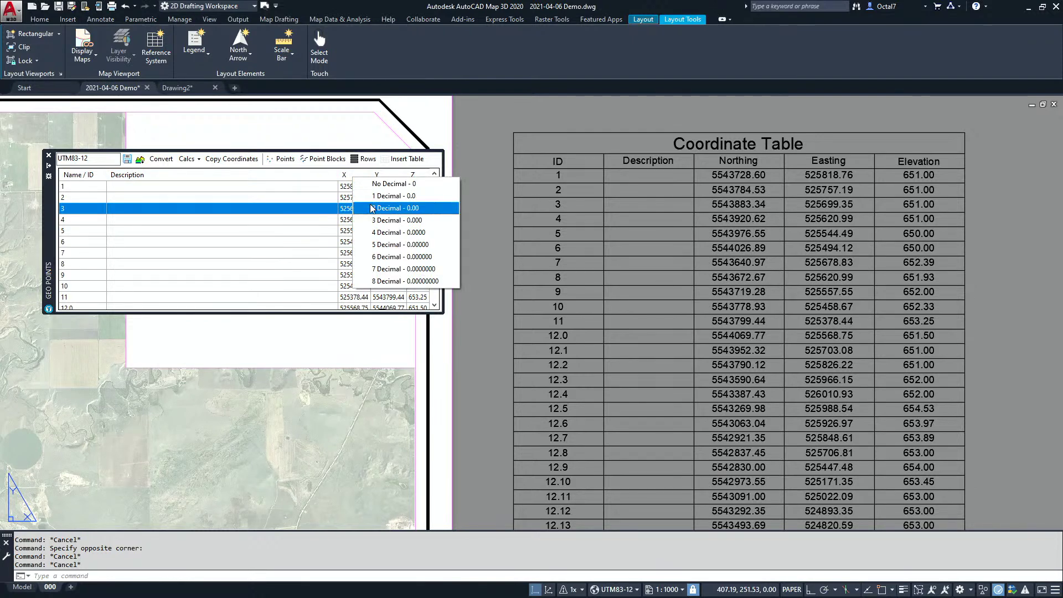